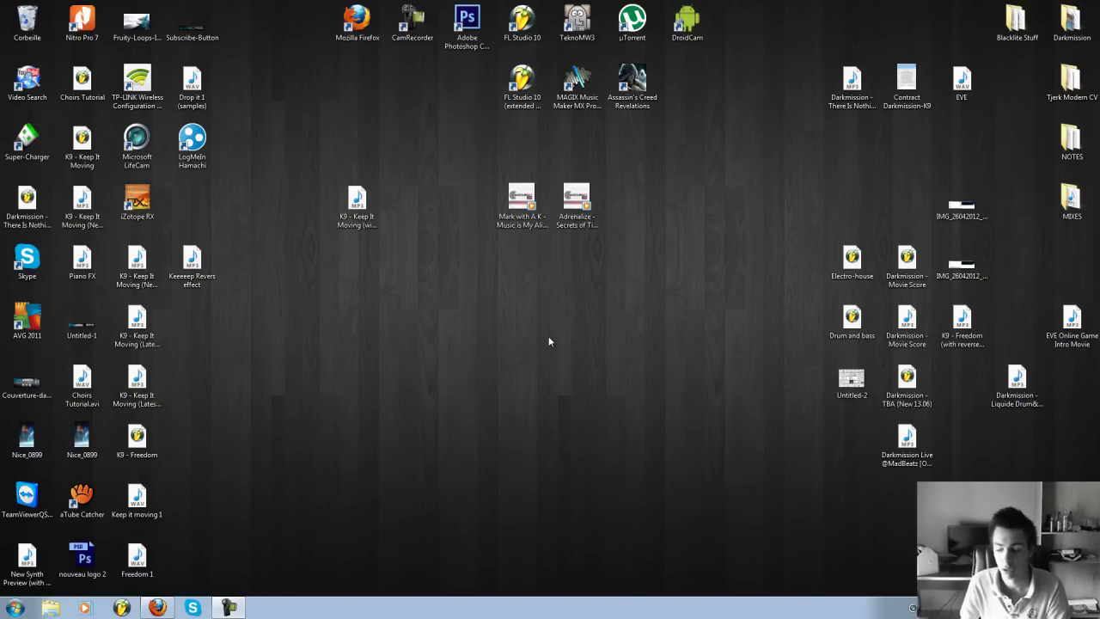
- Switch to FL Studio and show its empty playlist
{"action": "left_click", "coordinate": [121, 607]}
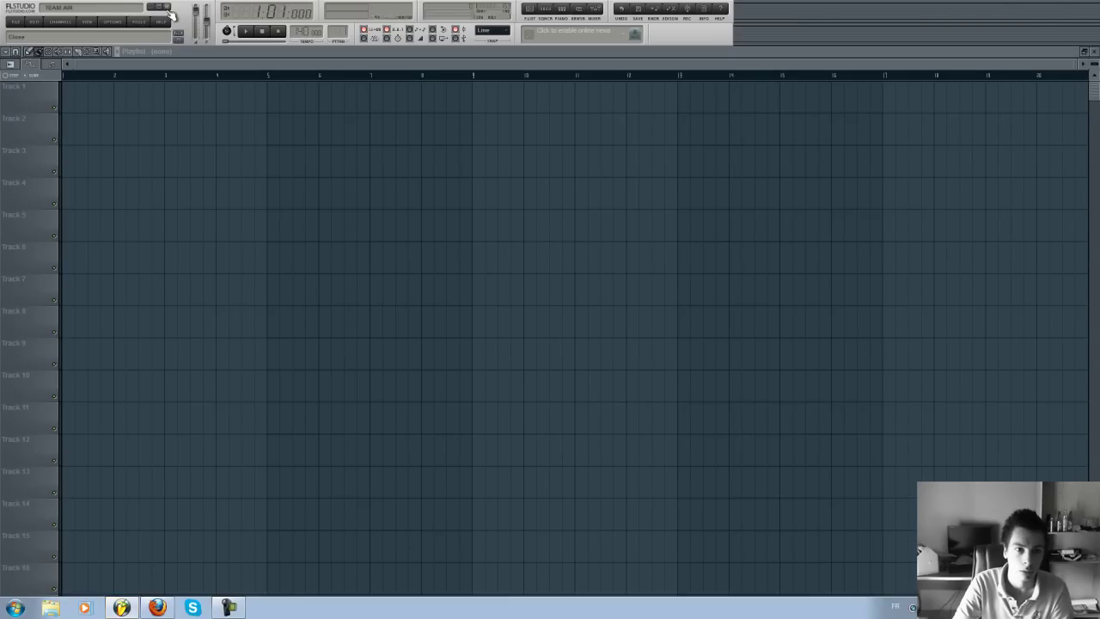
{"action": "left_click", "coordinate": [161, 6]}
{"action": "left_click", "coordinate": [122, 607]}
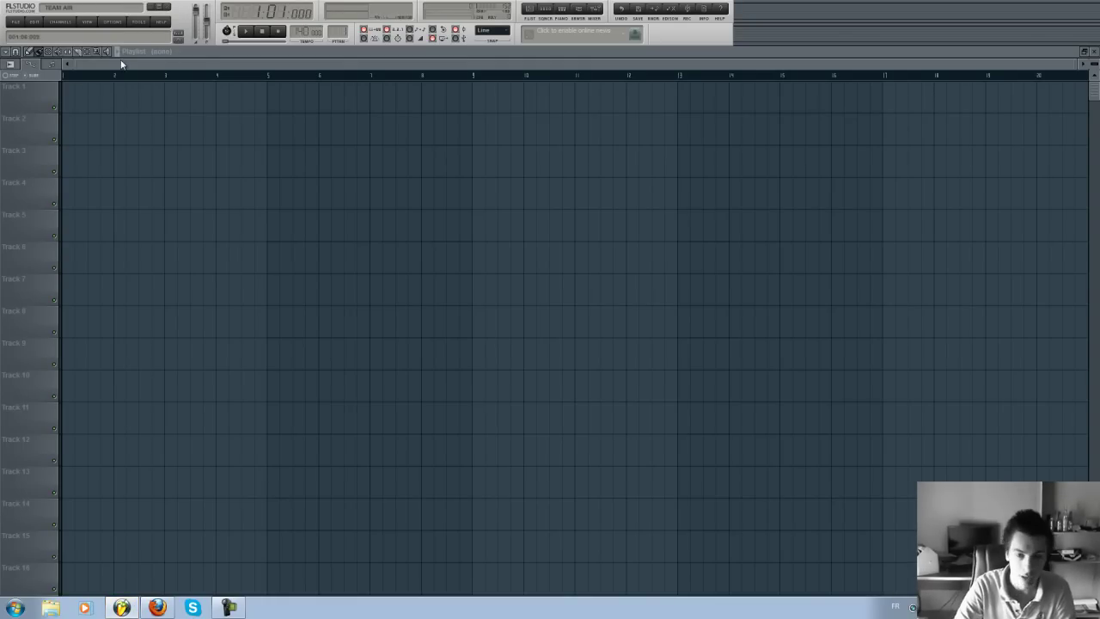
{"action": "left_click", "coordinate": [531, 74]}
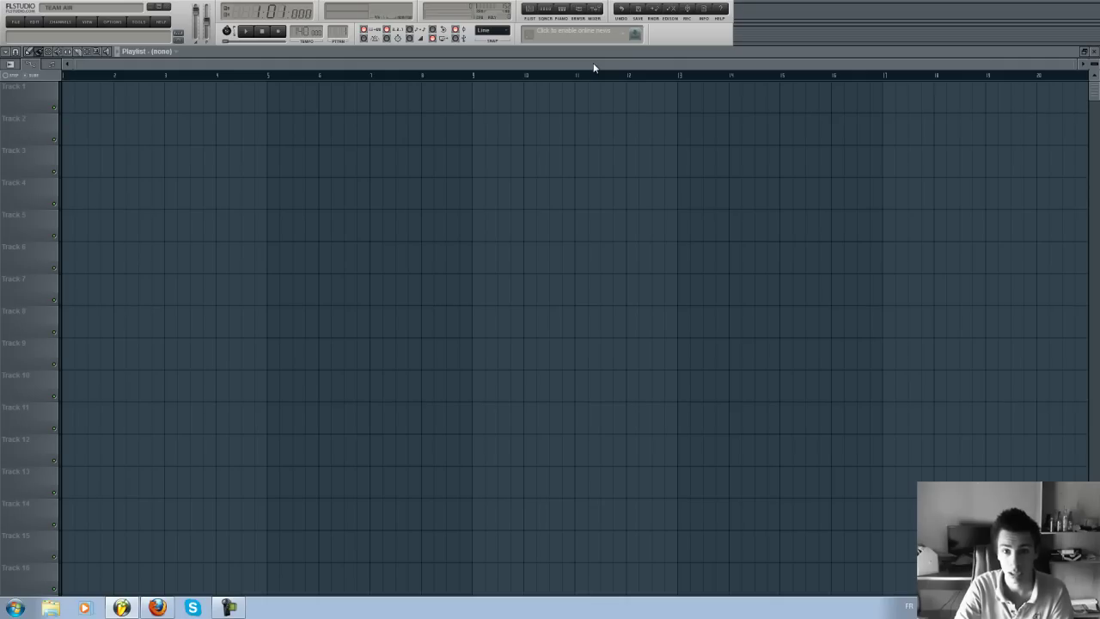
- Open the mixer, place its window over the playlist, and leave the step sequencer hidden
{"action": "left_click", "coordinate": [594, 10]}
{"action": "left_click_drag", "start_coordinate": [513, 403], "coordinate": [658, 202]}
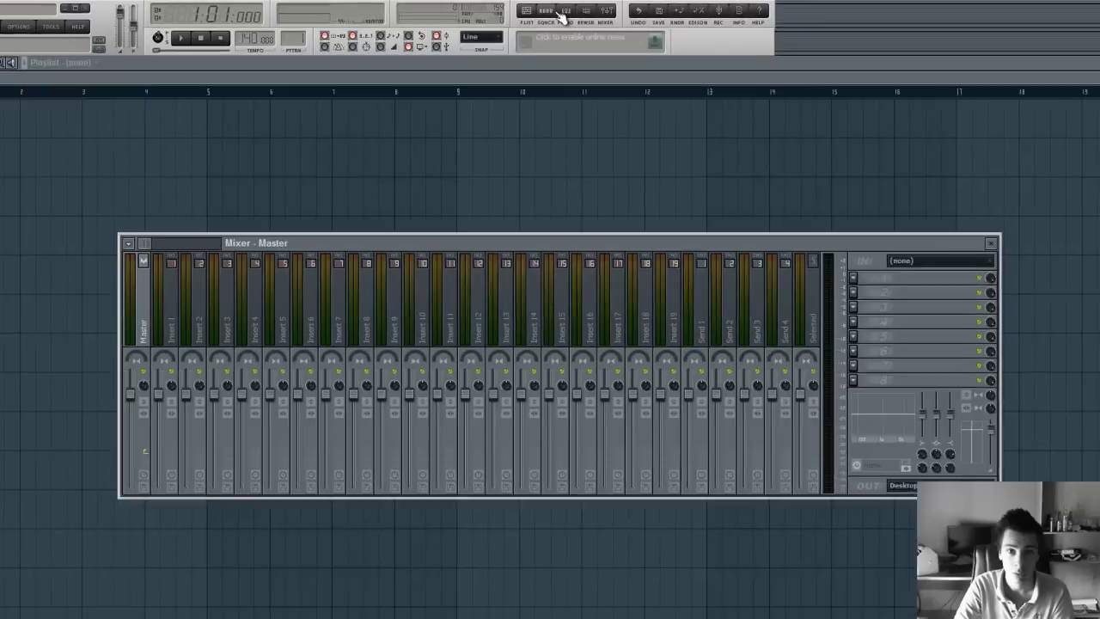
{"action": "left_click", "coordinate": [558, 12]}
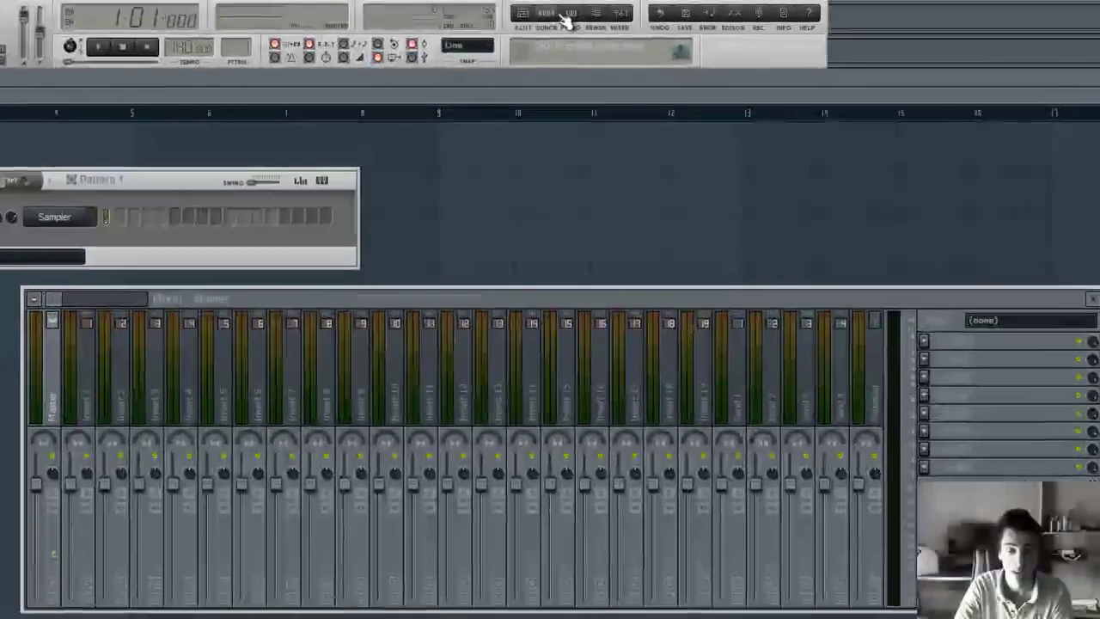
{"action": "left_click", "coordinate": [549, 15]}
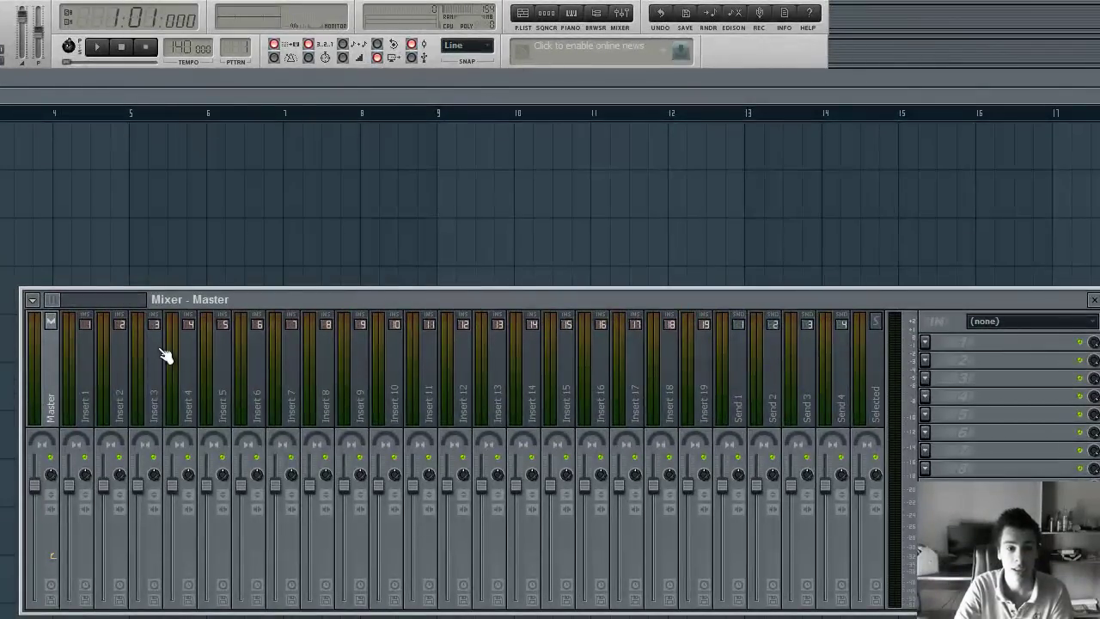
{"action": "left_click_drag", "start_coordinate": [277, 300], "coordinate": [262, 305]}
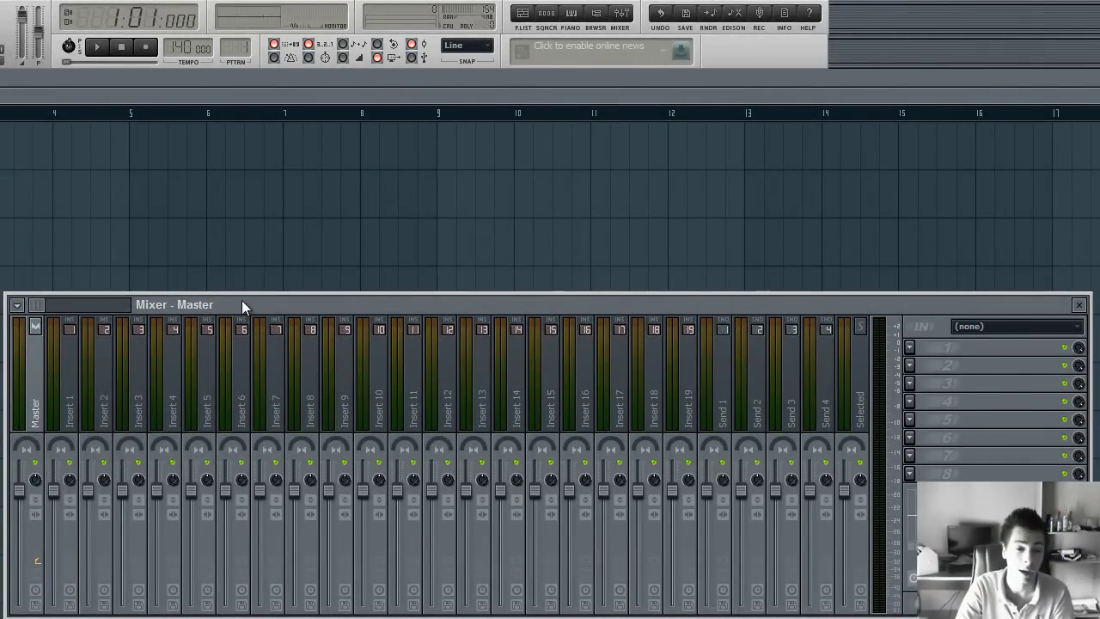
{"action": "left_click_drag", "start_coordinate": [242, 304], "coordinate": [206, 278]}
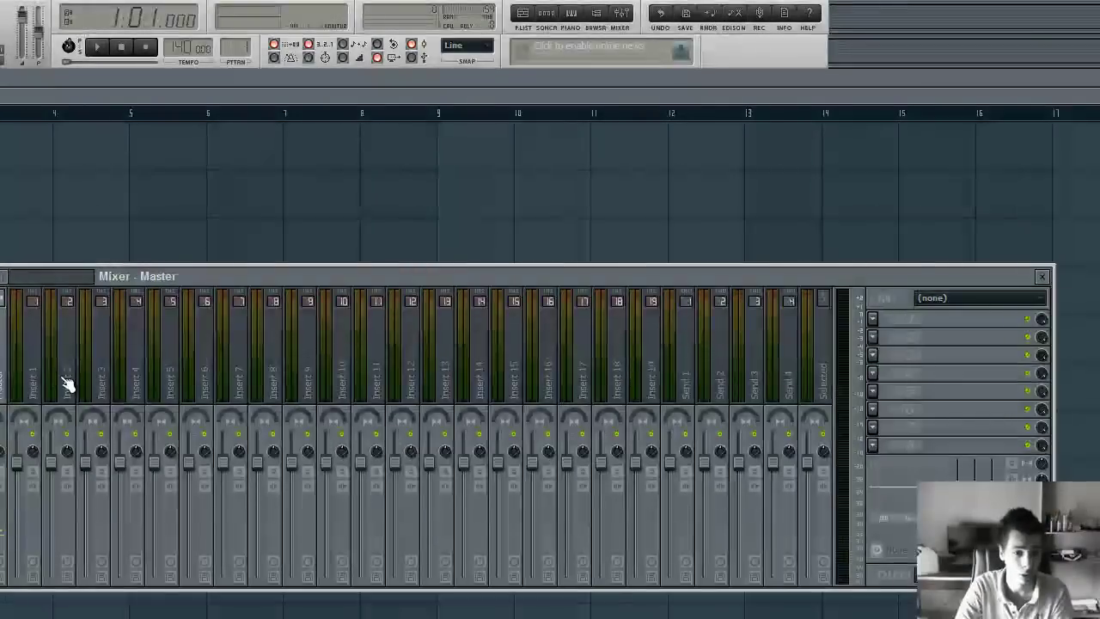
- Load OneKnob Brighter Stereo from WaveShell-VST 8.0 into the first effect slot of Insert 2 and close the mixer
{"action": "left_click", "coordinate": [67, 382]}
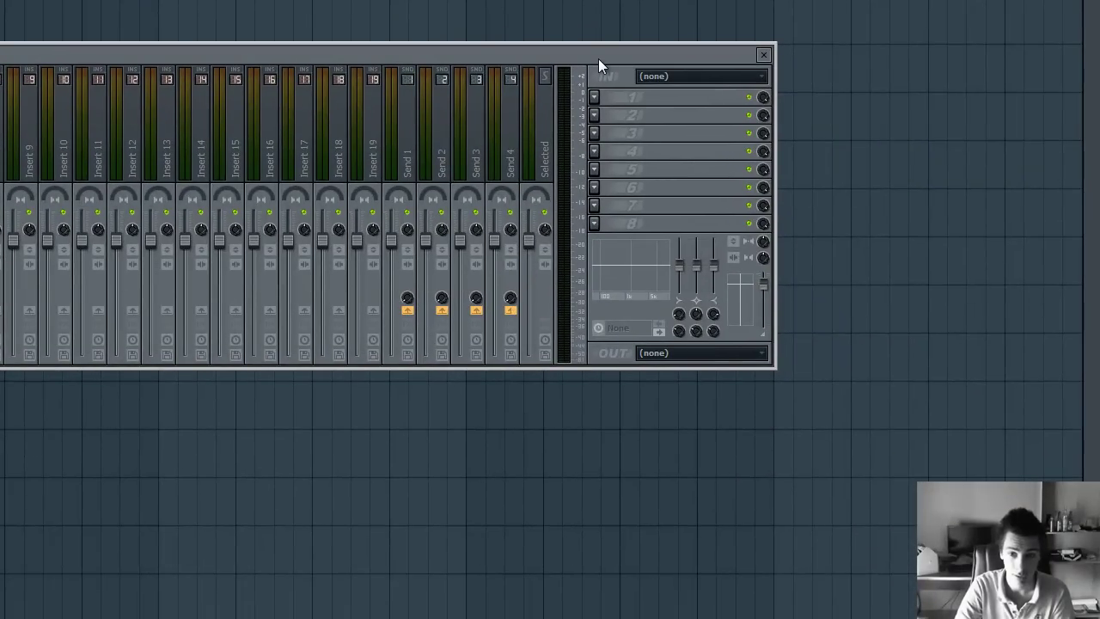
{"action": "left_click_drag", "start_coordinate": [599, 58], "coordinate": [599, 64]}
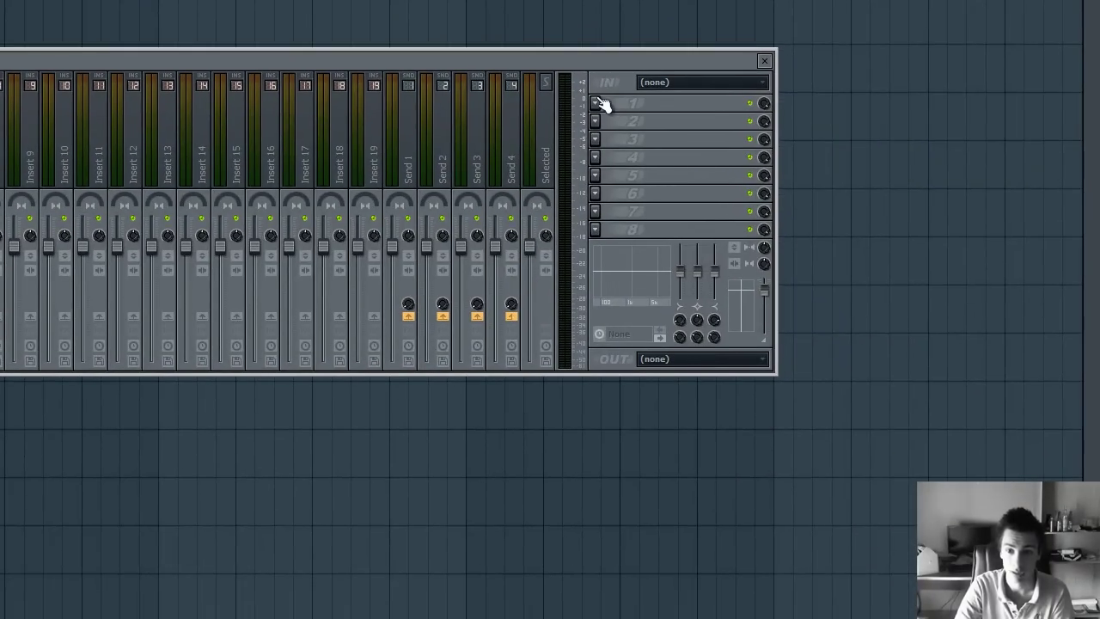
{"action": "left_click", "coordinate": [595, 102]}
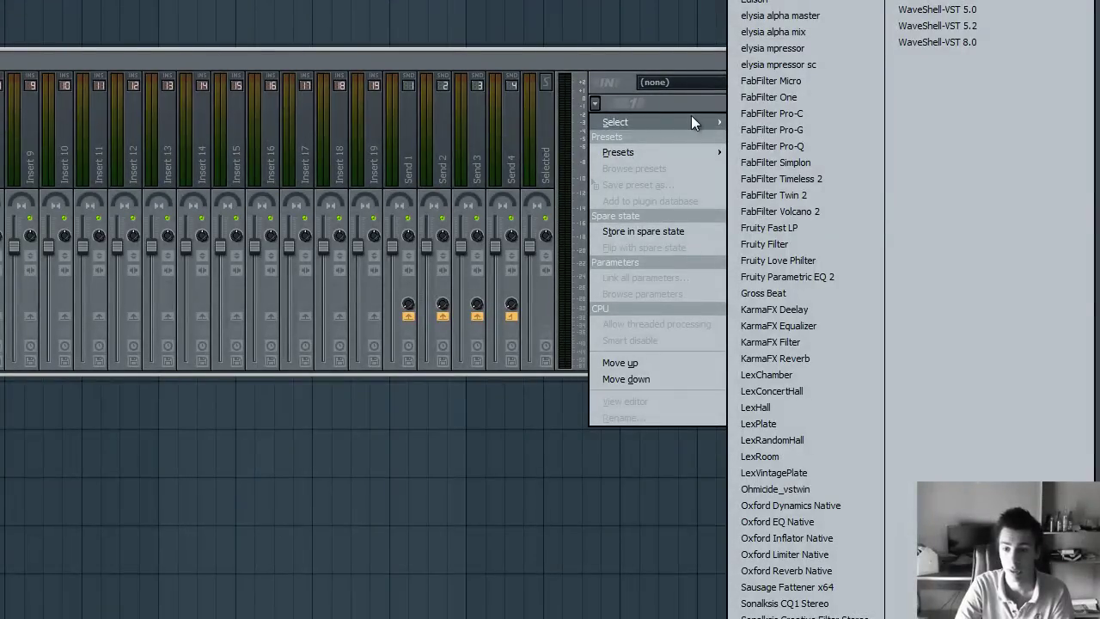
{"action": "left_click", "coordinate": [977, 40]}
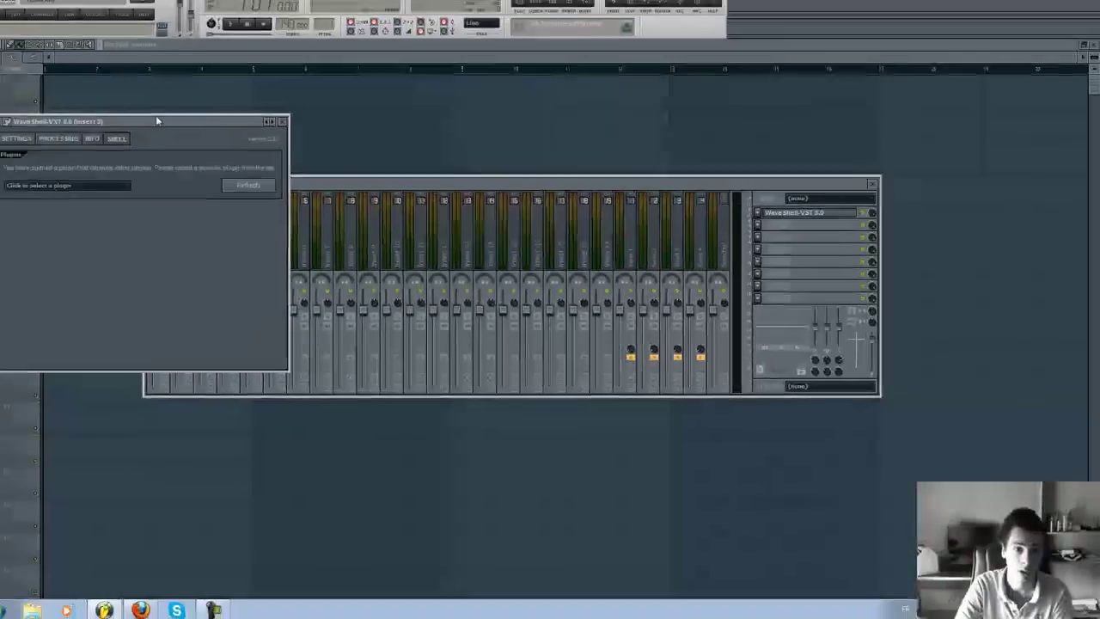
{"action": "left_click_drag", "start_coordinate": [156, 115], "coordinate": [350, 145]}
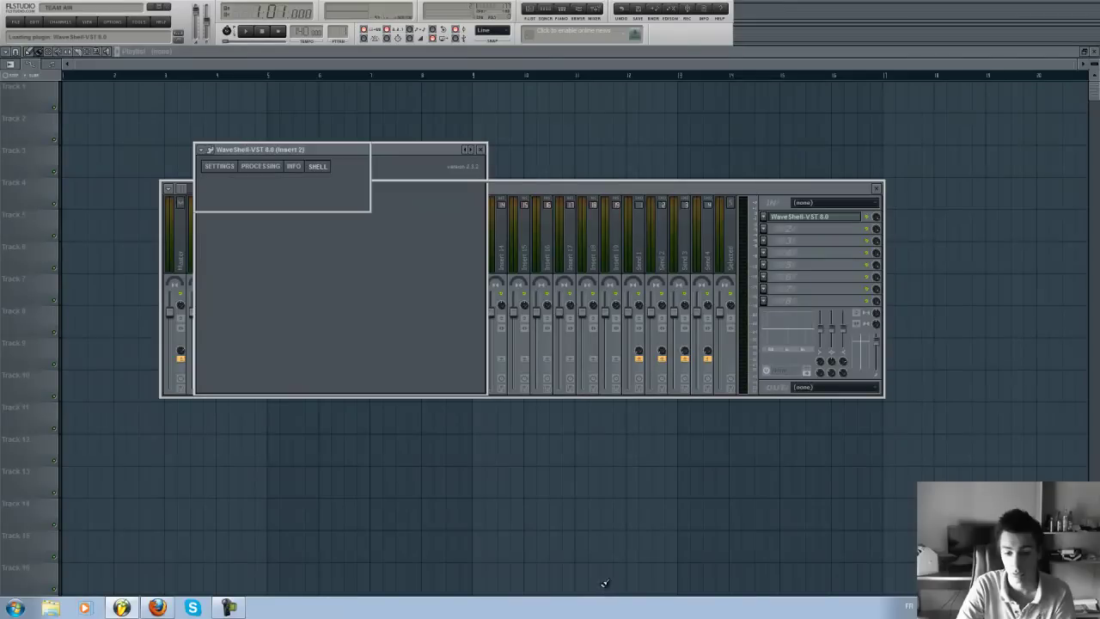
{"action": "left_click_drag", "start_coordinate": [315, 151], "coordinate": [539, 163]}
{"action": "left_click", "coordinate": [876, 187]}
- Set the OneKnob Brighter knob to 0.00
{"action": "left_click_drag", "start_coordinate": [527, 277], "coordinate": [510, 376]}
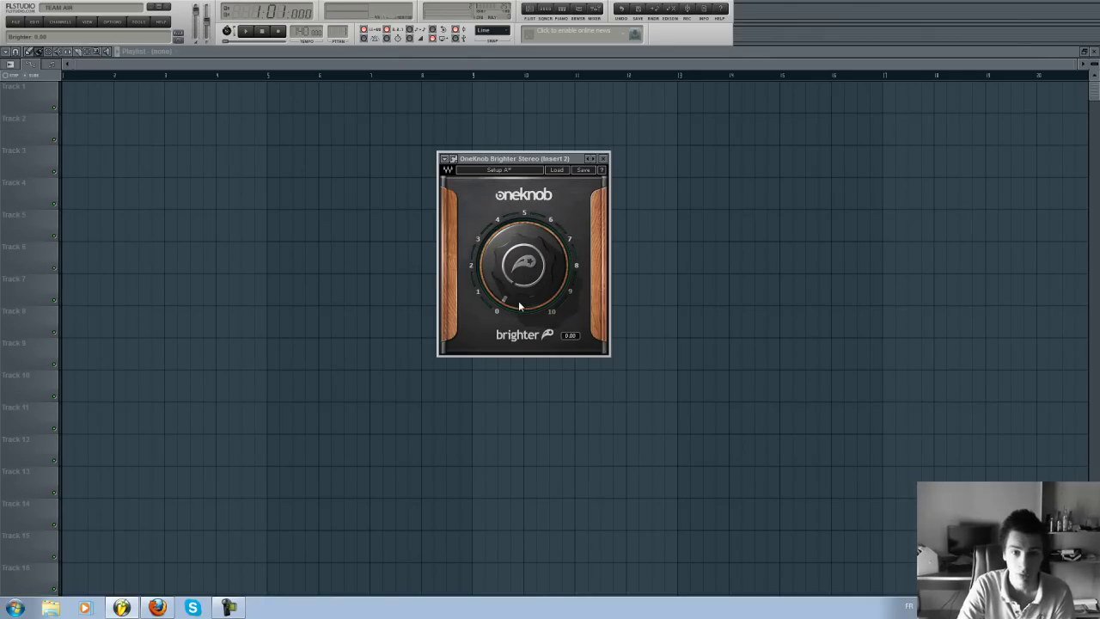
{"action": "left_click_drag", "start_coordinate": [545, 161], "coordinate": [548, 165]}
{"action": "left_click_drag", "start_coordinate": [533, 277], "coordinate": [530, 280]}
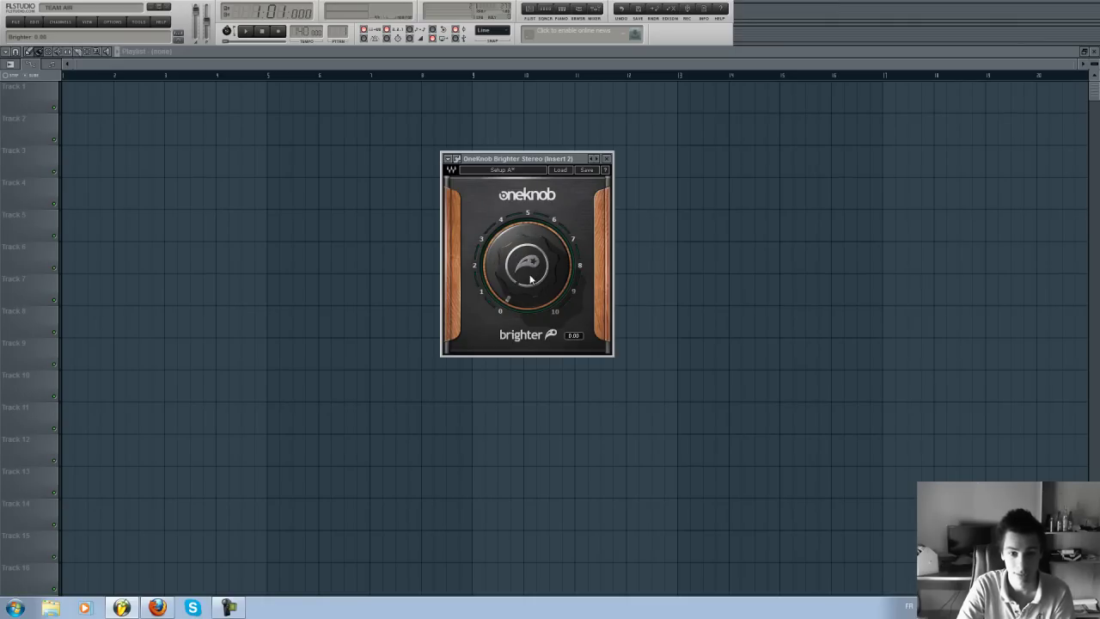
- Show the step sequencer and replace the Sampler channel with Sylenth1
{"action": "left_click", "coordinate": [545, 10]}
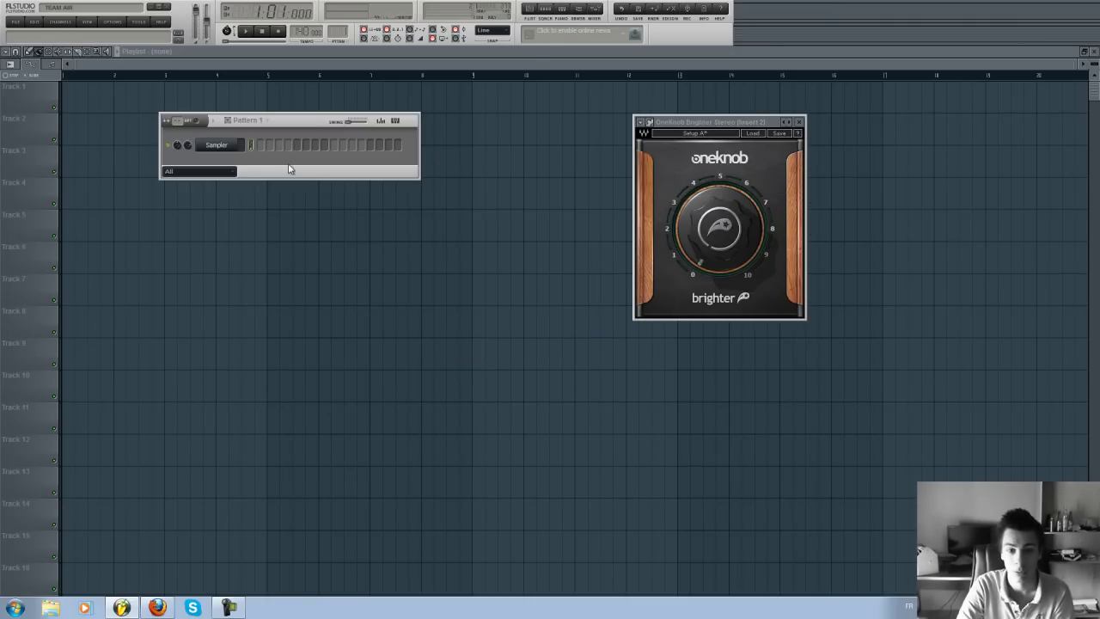
{"action": "left_click", "coordinate": [219, 144]}
{"action": "right_click", "coordinate": [237, 140]}
{"action": "mouse_move", "coordinate": [286, 275]}
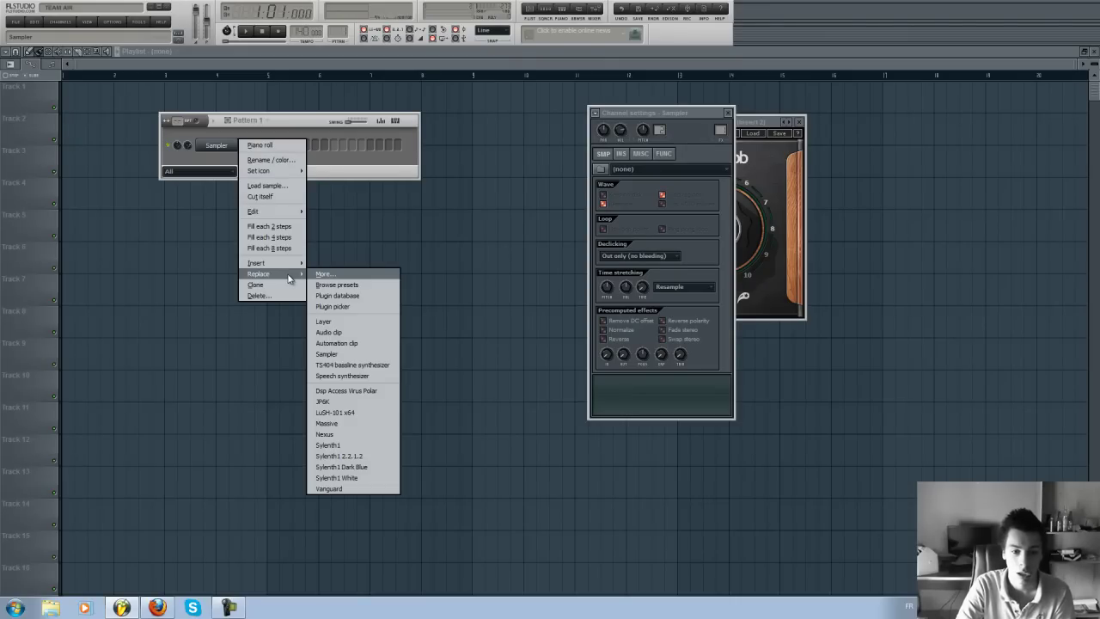
{"action": "left_click", "coordinate": [335, 462]}
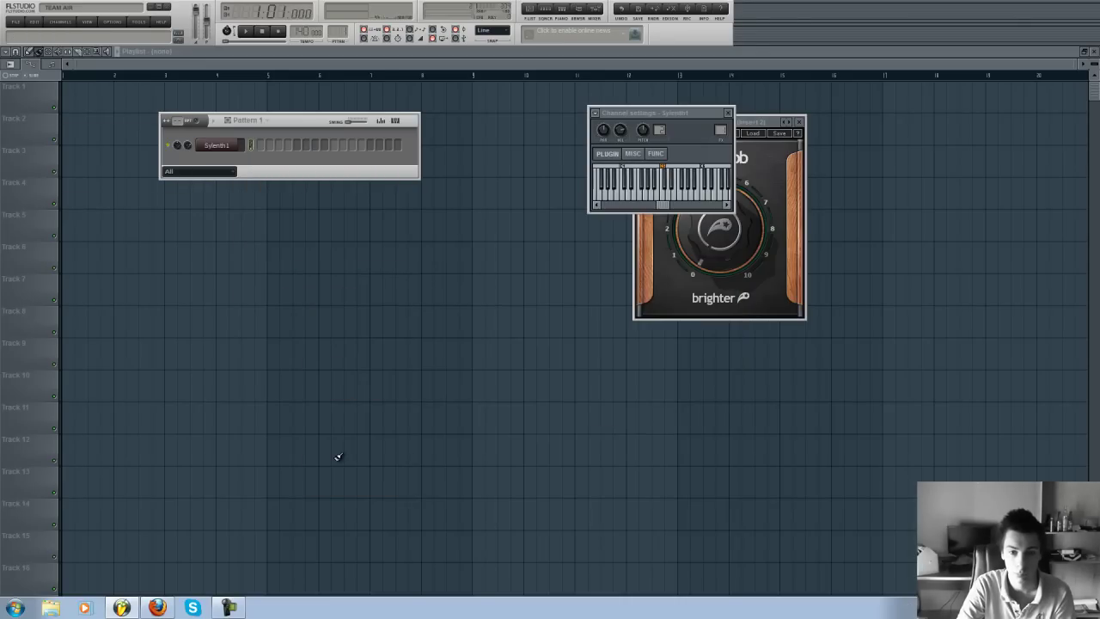
- Open the Sylenth1 editor and load the Adam Van Baker Sylenth1 Soundset.fxb bank
{"action": "left_click", "coordinate": [229, 146]}
{"action": "left_click", "coordinate": [230, 146]}
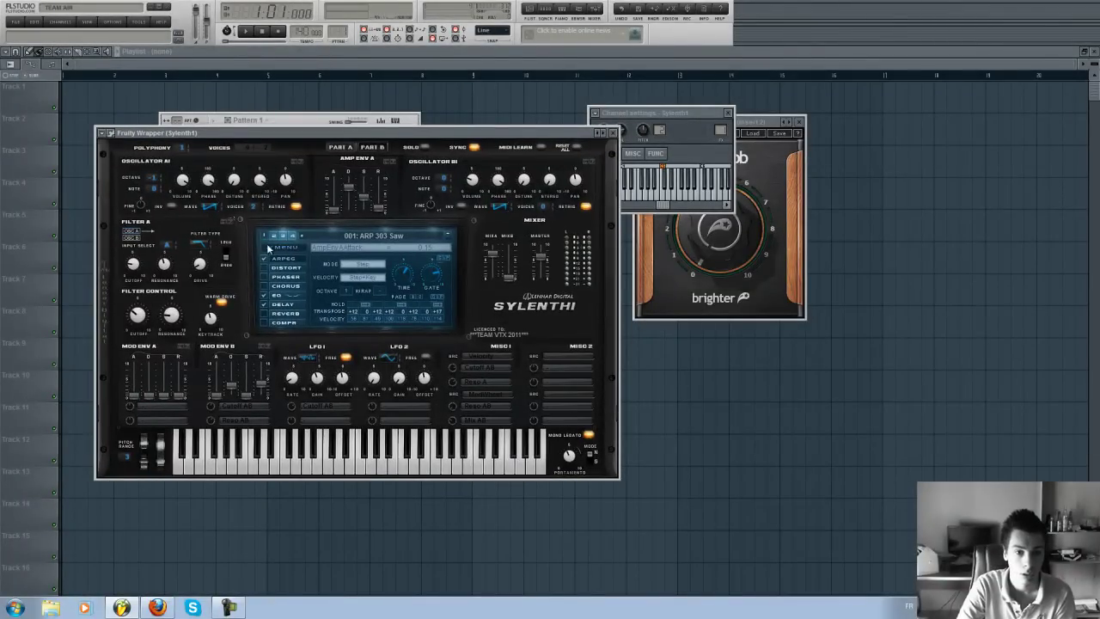
{"action": "left_click", "coordinate": [283, 248]}
{"action": "left_click", "coordinate": [101, 134]}
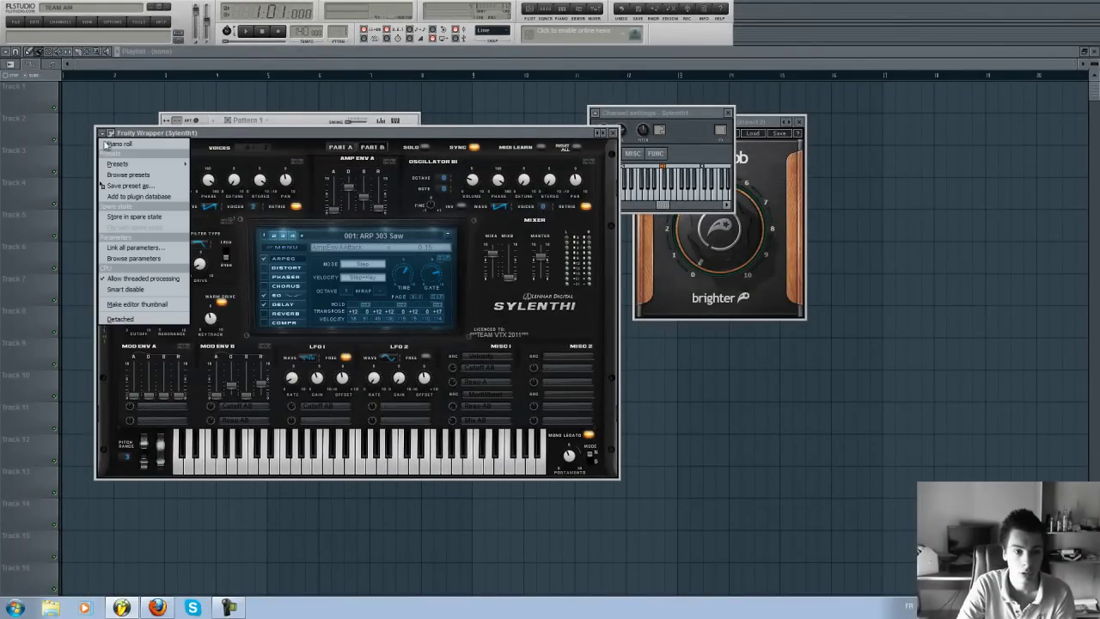
{"action": "mouse_move", "coordinate": [119, 163]}
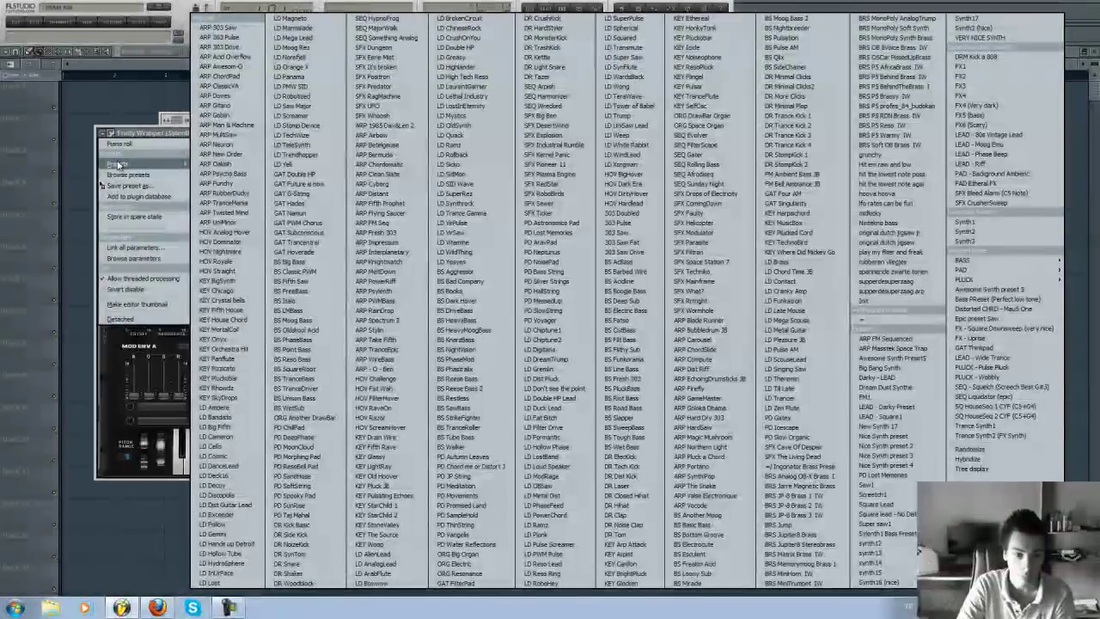
{"action": "left_click", "coordinate": [162, 149]}
{"action": "left_click", "coordinate": [286, 247]}
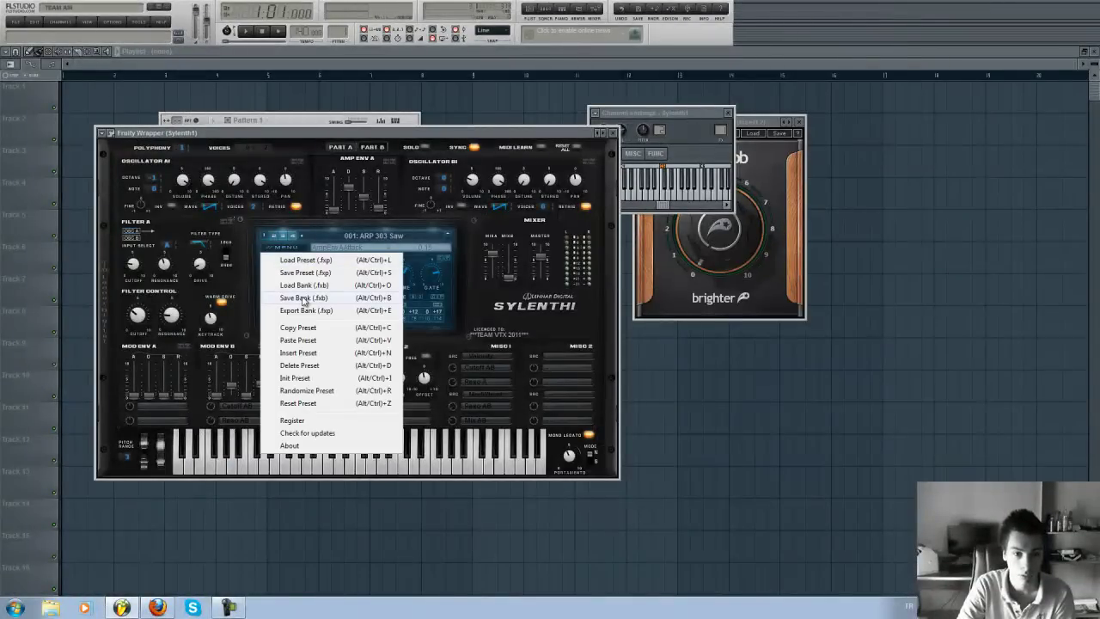
{"action": "left_click", "coordinate": [318, 284]}
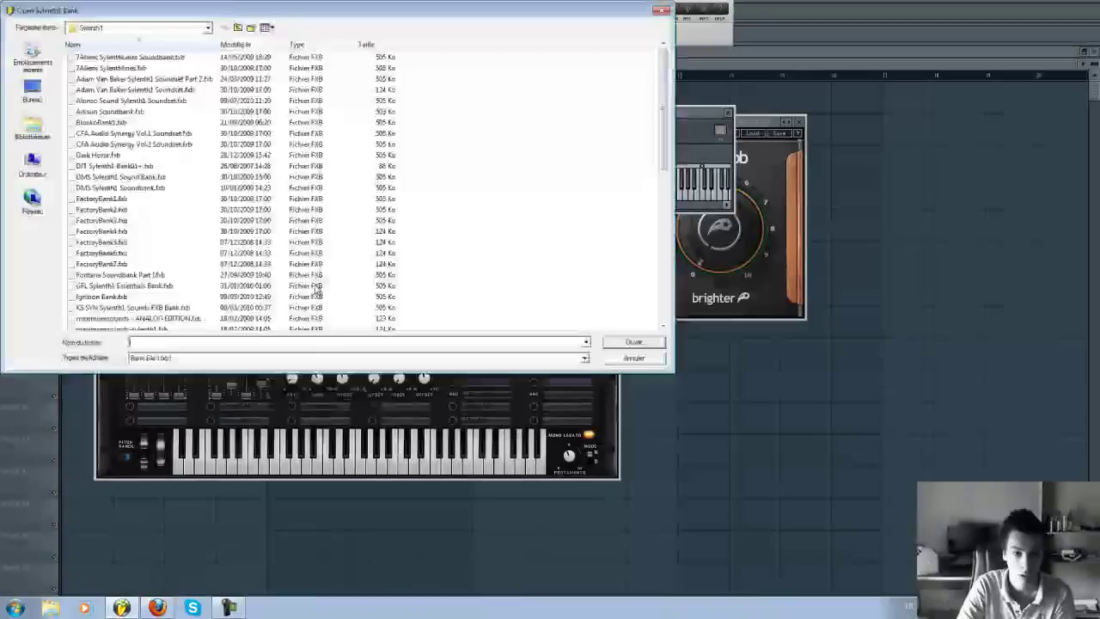
{"action": "double_click", "coordinate": [136, 87]}
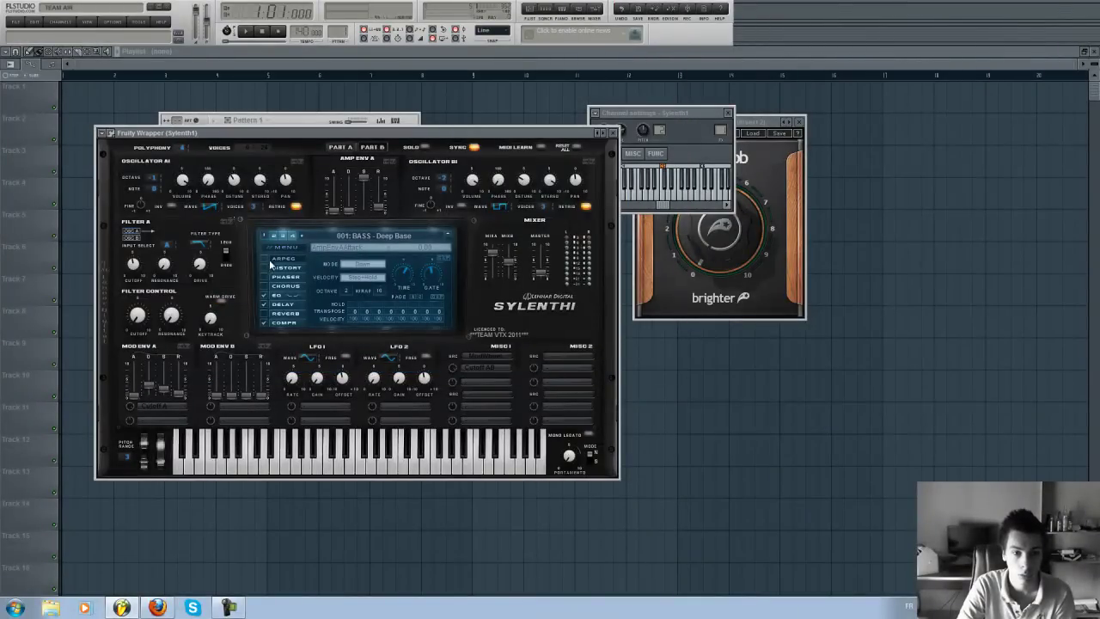
- Choose the PLUCK - Altitude preset and move the synth window clear of the step sequencer
{"action": "left_click", "coordinate": [101, 134]}
{"action": "mouse_move", "coordinate": [120, 163]}
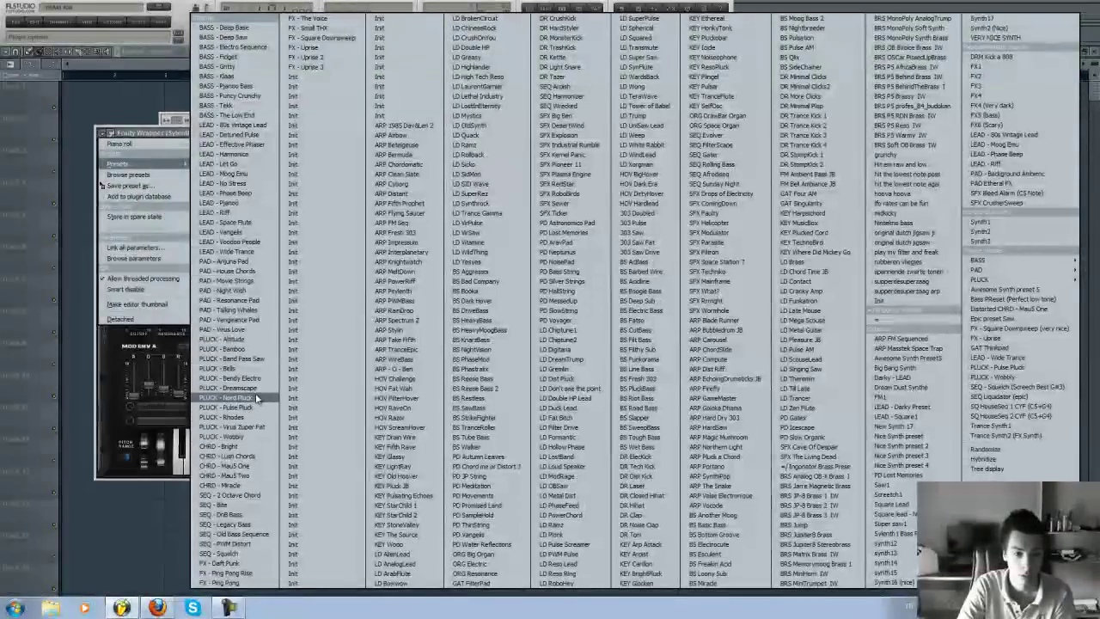
{"action": "left_click", "coordinate": [253, 371]}
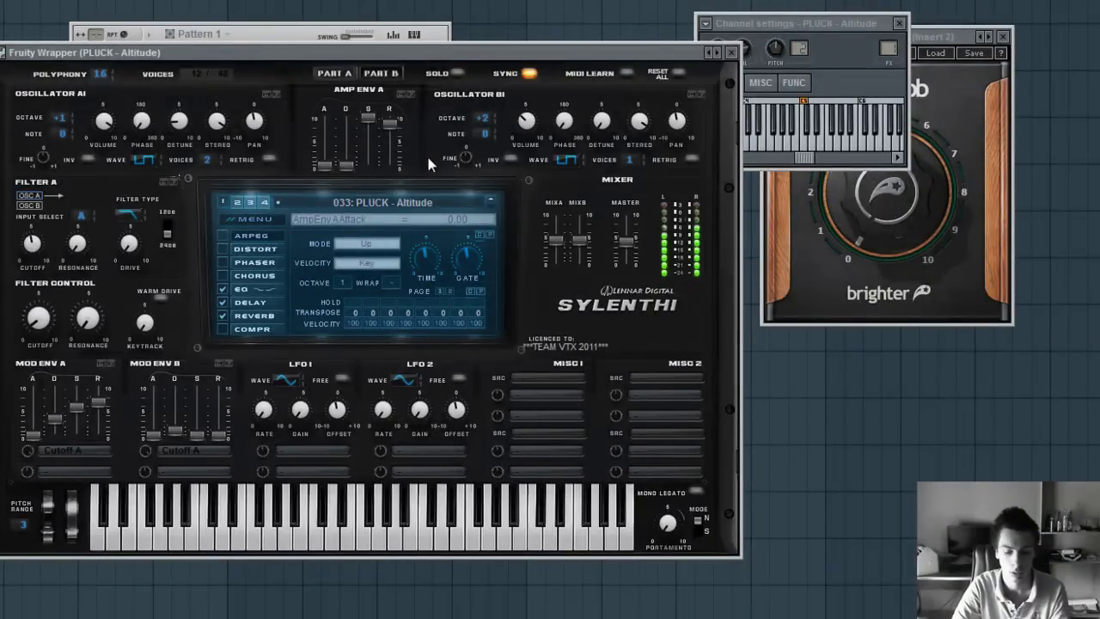
{"action": "left_click_drag", "start_coordinate": [394, 54], "coordinate": [395, 168]}
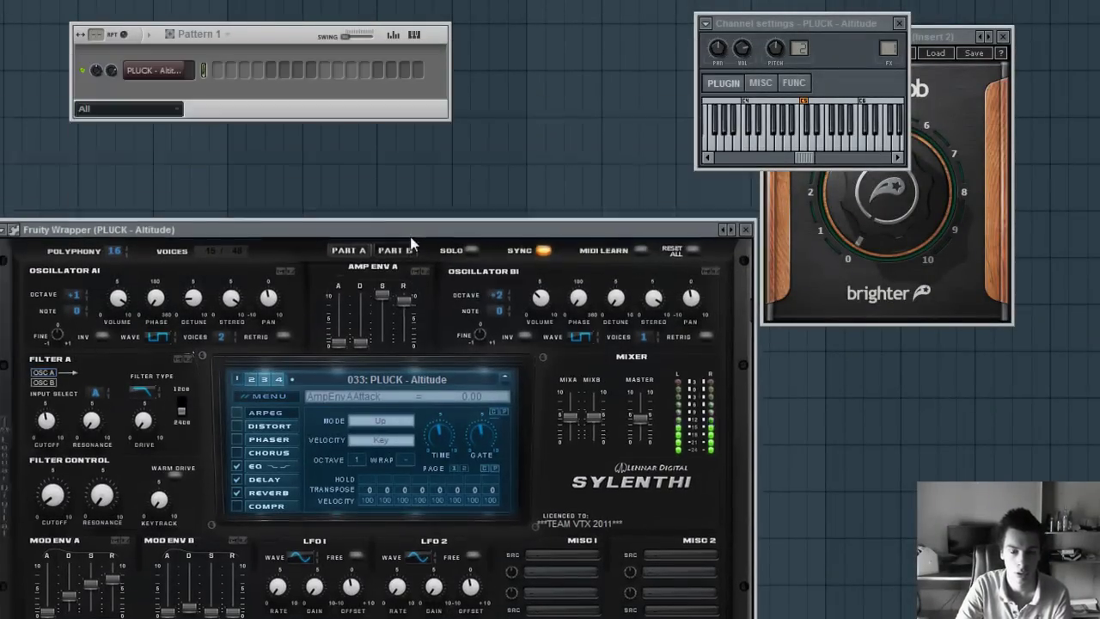
{"action": "right_click", "coordinate": [182, 64]}
{"action": "left_click", "coordinate": [204, 74]}
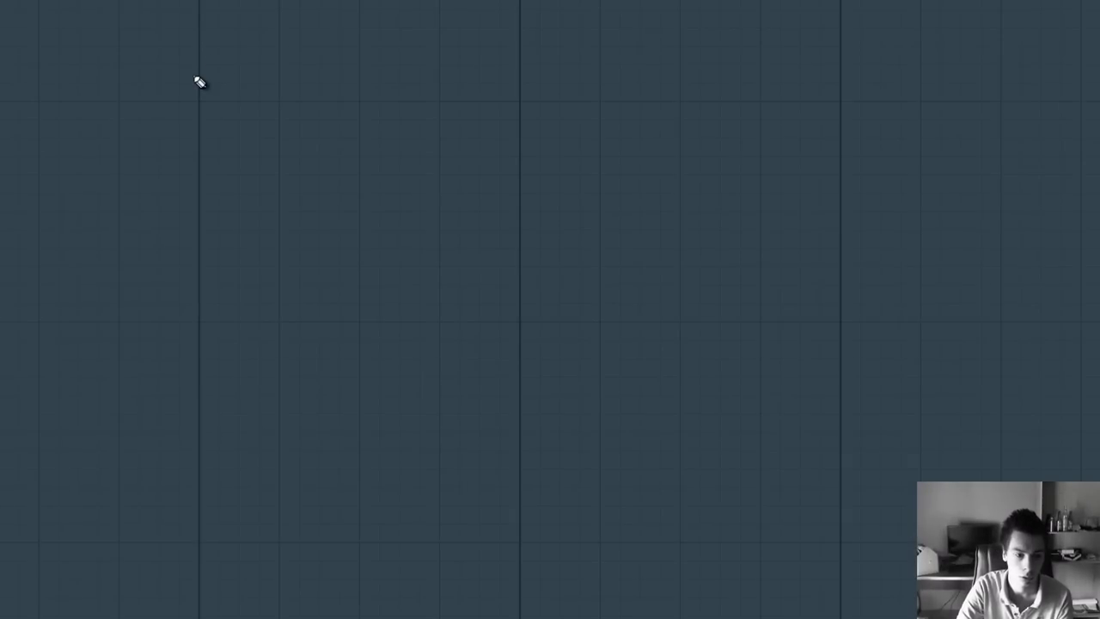
{"action": "key", "text": "F6"}
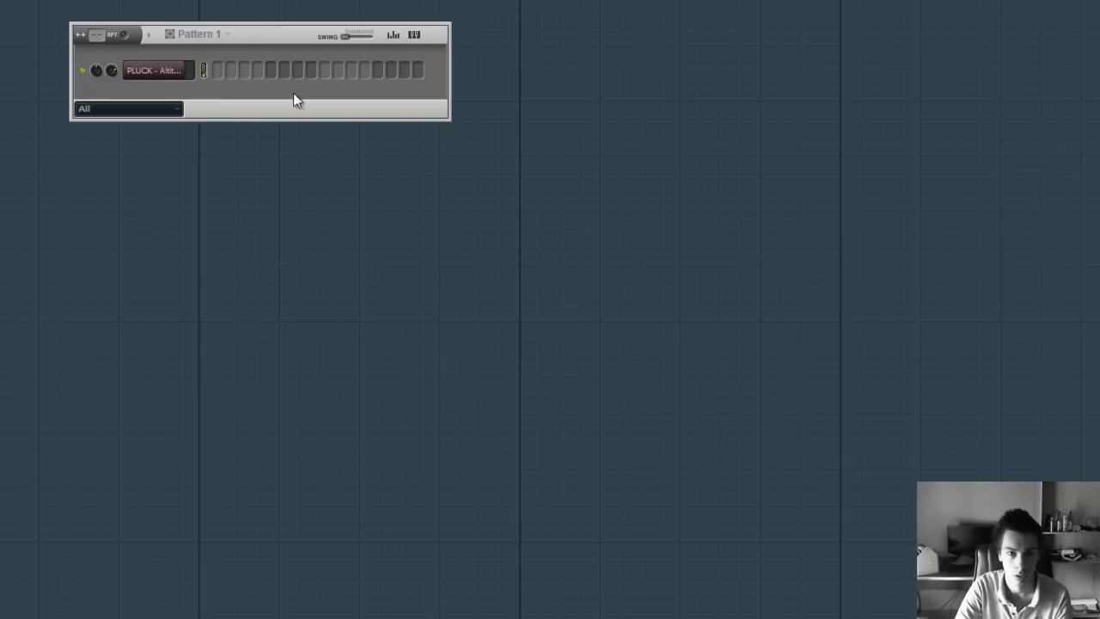
{"action": "left_click", "coordinate": [182, 73]}
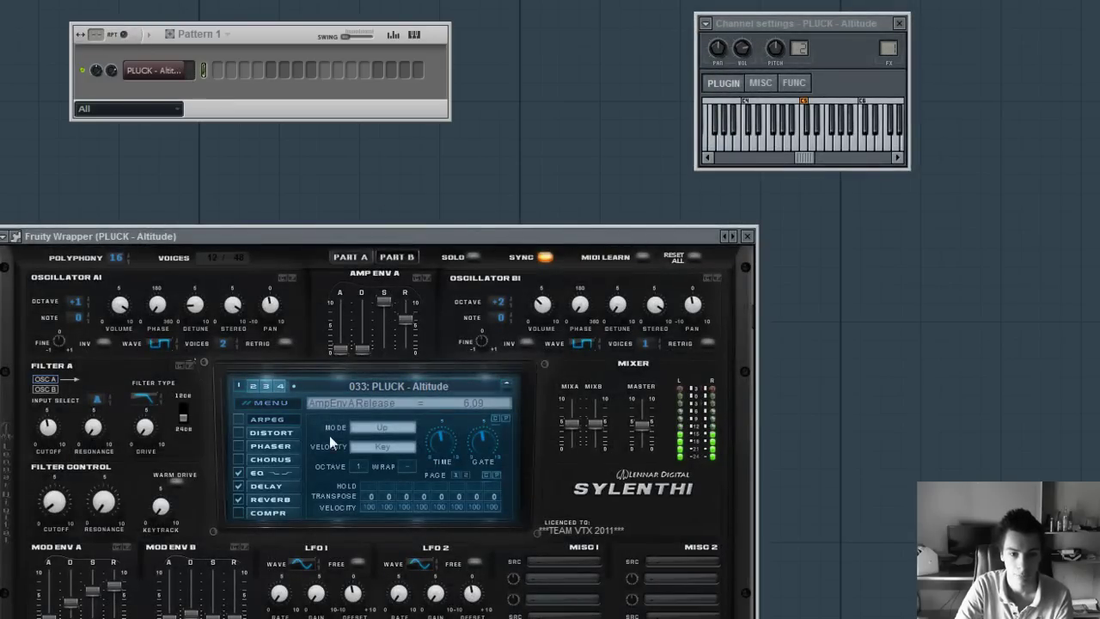
- Set the Sylenth1 reverb's dry/wet to 23.33 %, keeping reverb enabled, and move the synth window higher
{"action": "left_click", "coordinate": [276, 484]}
{"action": "left_click", "coordinate": [244, 497]}
{"action": "left_click", "coordinate": [247, 495]}
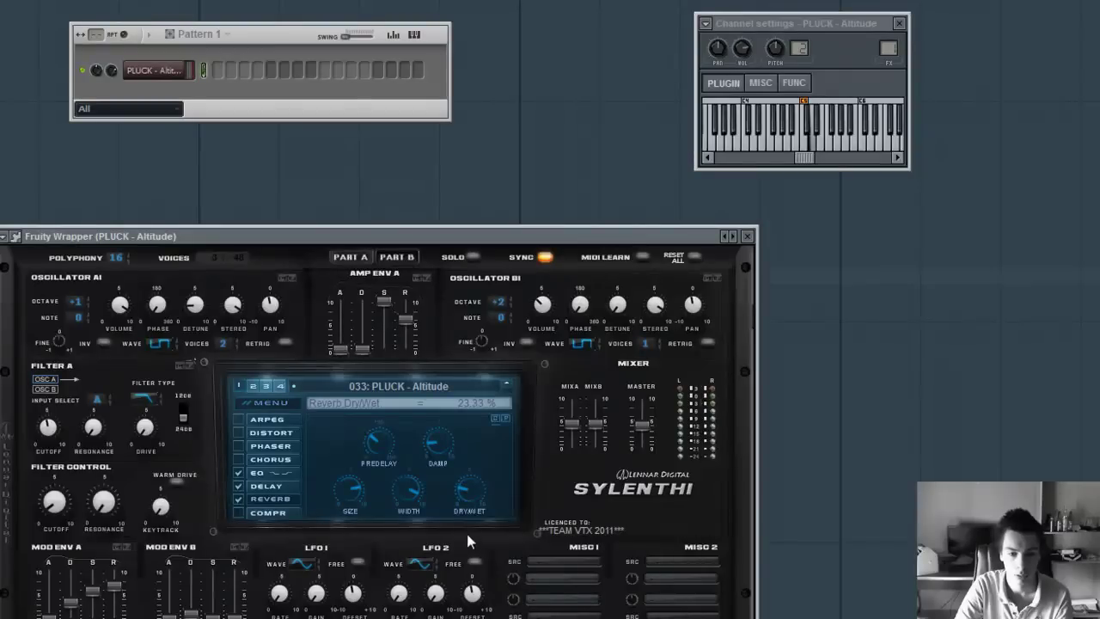
{"action": "left_click_drag", "start_coordinate": [454, 239], "coordinate": [456, 173]}
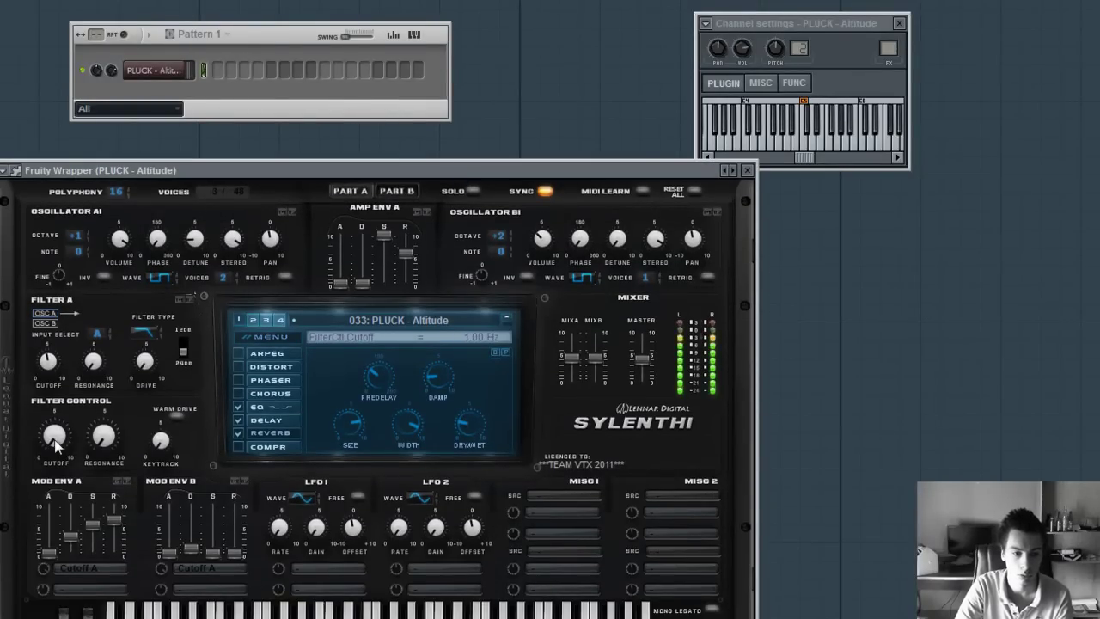
- Set the octave of oscillators A1 and A2 to 0 and enable OverDrive distortion with an amount of 10.00
{"action": "mouse_move", "coordinate": [66, 462]}
{"action": "left_mouse_down"}
{"action": "mouse_move", "coordinate": [62, 447]}
{"action": "mouse_move", "coordinate": [61, 465]}
{"action": "left_mouse_up"}
{"action": "left_click_drag", "start_coordinate": [79, 235], "coordinate": [79, 244]}
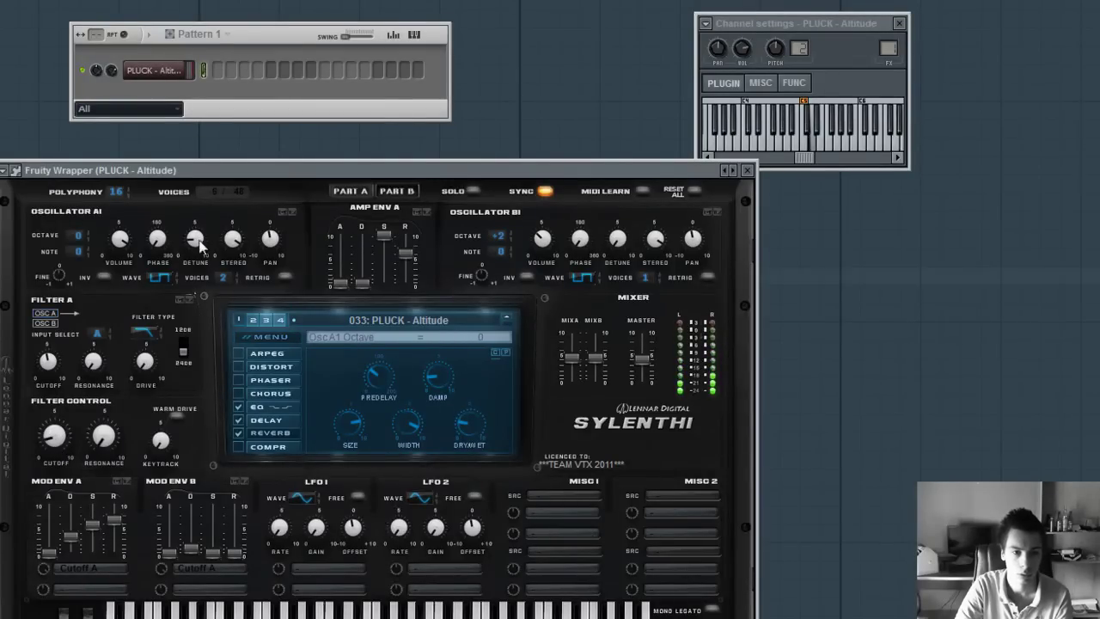
{"action": "left_click_drag", "start_coordinate": [504, 246], "coordinate": [506, 261]}
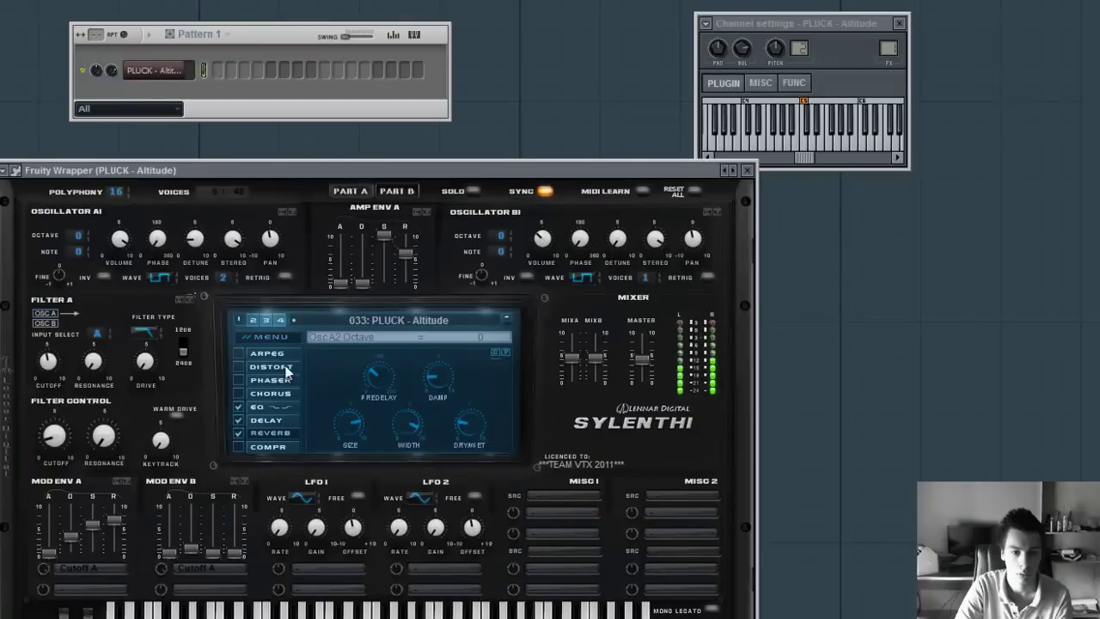
{"action": "left_click", "coordinate": [238, 366]}
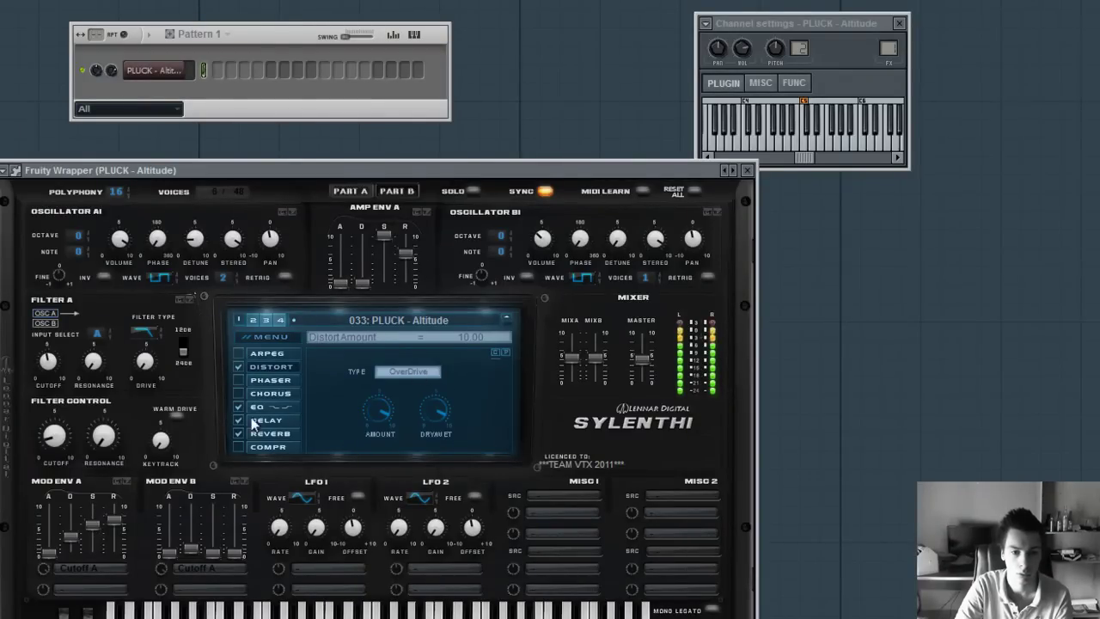
- Set the decay of Sylenth1's amp envelope to 10.00, checking part B and returning to part A
{"action": "left_click", "coordinate": [399, 192]}
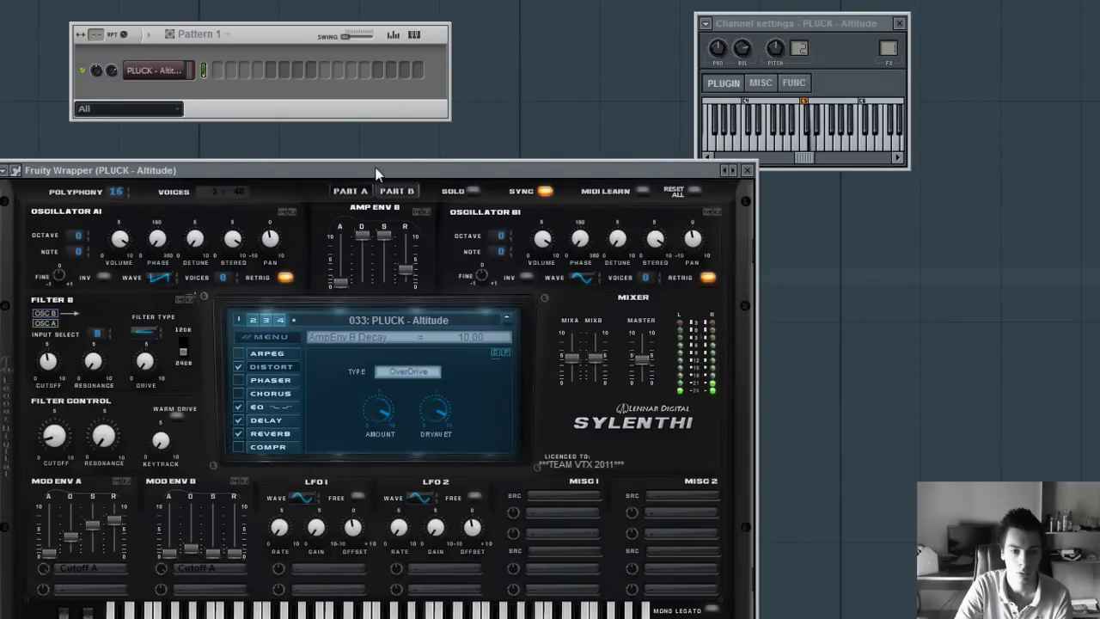
{"action": "left_click", "coordinate": [361, 191]}
{"action": "left_click_drag", "start_coordinate": [362, 240], "coordinate": [362, 232]}
{"action": "left_click_drag", "start_coordinate": [54, 437], "coordinate": [57, 456]}
- Keep Filter A's input select on A and set the Sylenth1 delay's dry/wet to 17.14 %
{"action": "left_click", "coordinate": [100, 336]}
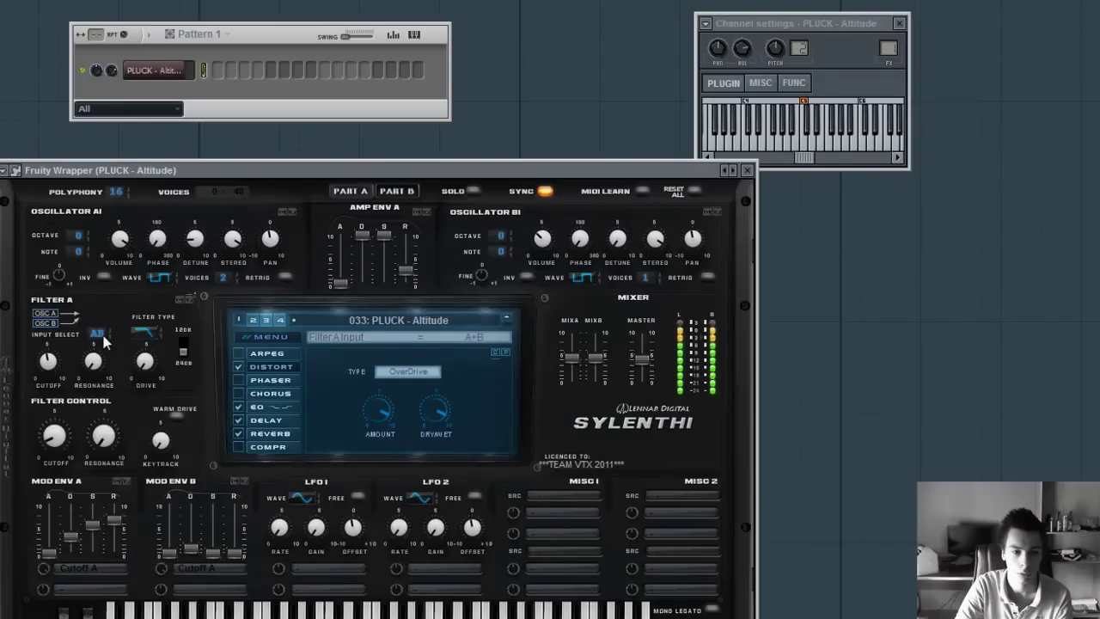
{"action": "left_click", "coordinate": [101, 337]}
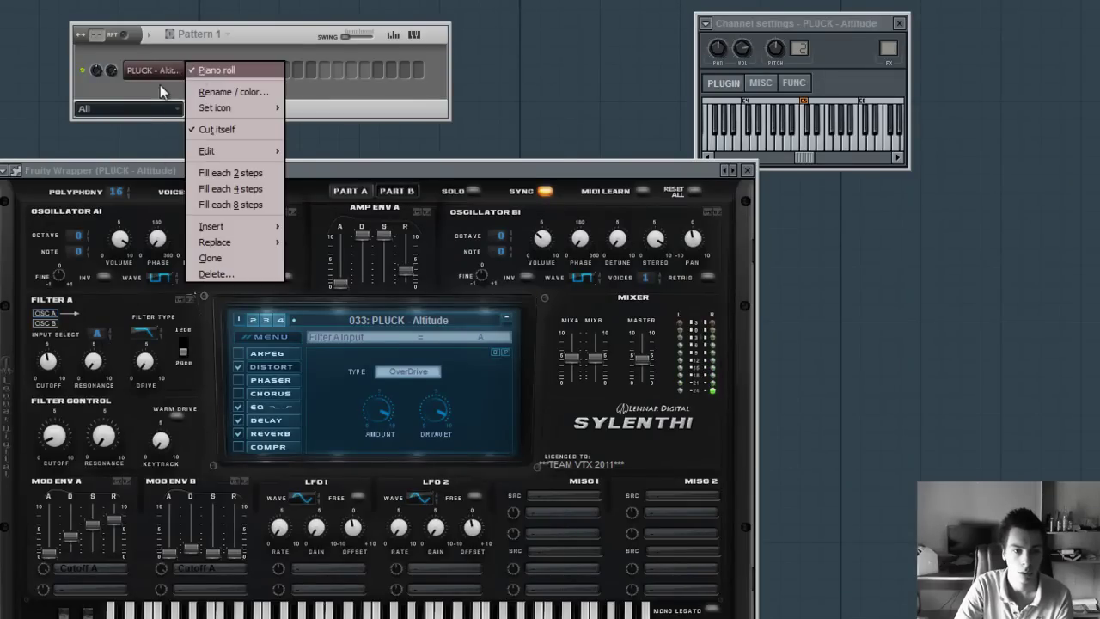
{"action": "left_click", "coordinate": [173, 138]}
{"action": "left_click", "coordinate": [282, 419]}
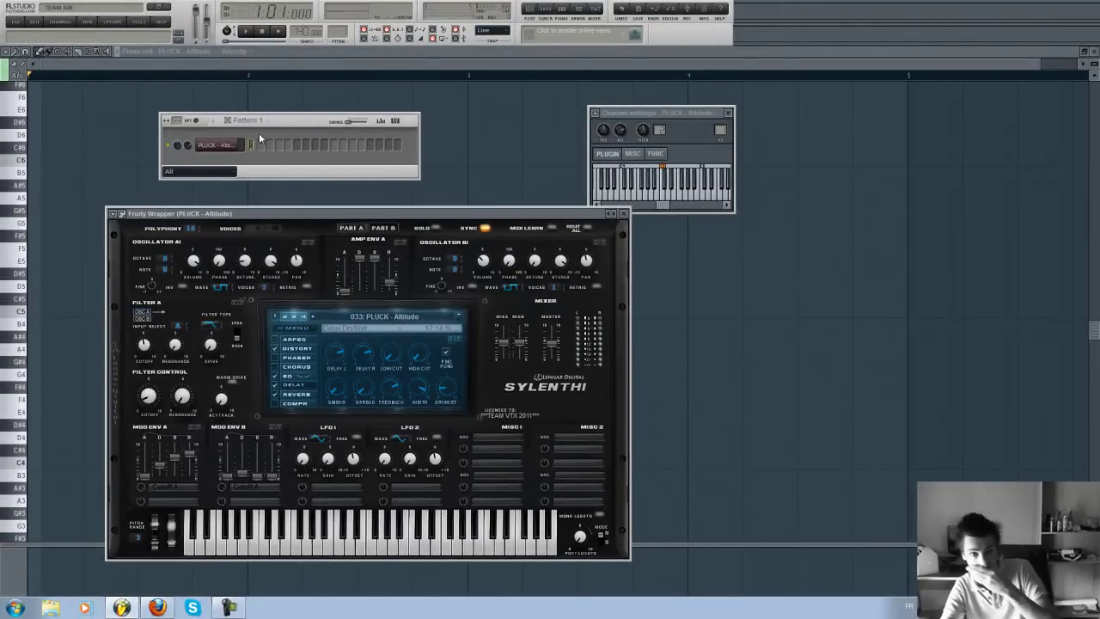
- Open the piano roll of the PLUCK - Altitude channel
{"action": "right_click", "coordinate": [230, 155]}
{"action": "left_click", "coordinate": [226, 151]}
{"action": "right_click", "coordinate": [225, 151]}
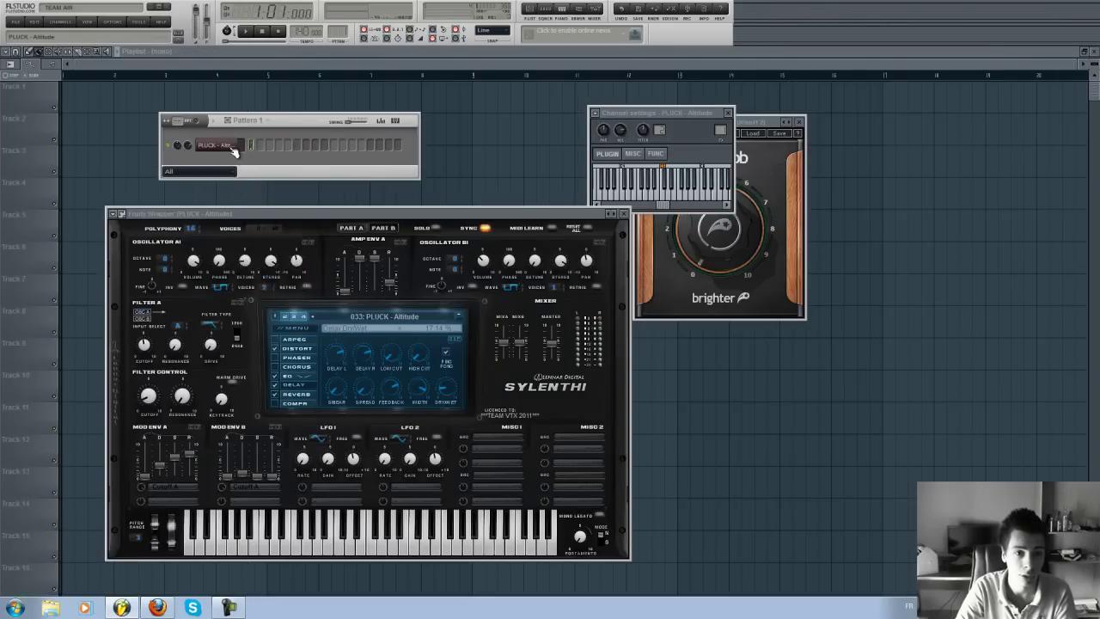
{"action": "right_click", "coordinate": [232, 151]}
{"action": "left_click", "coordinate": [242, 173]}
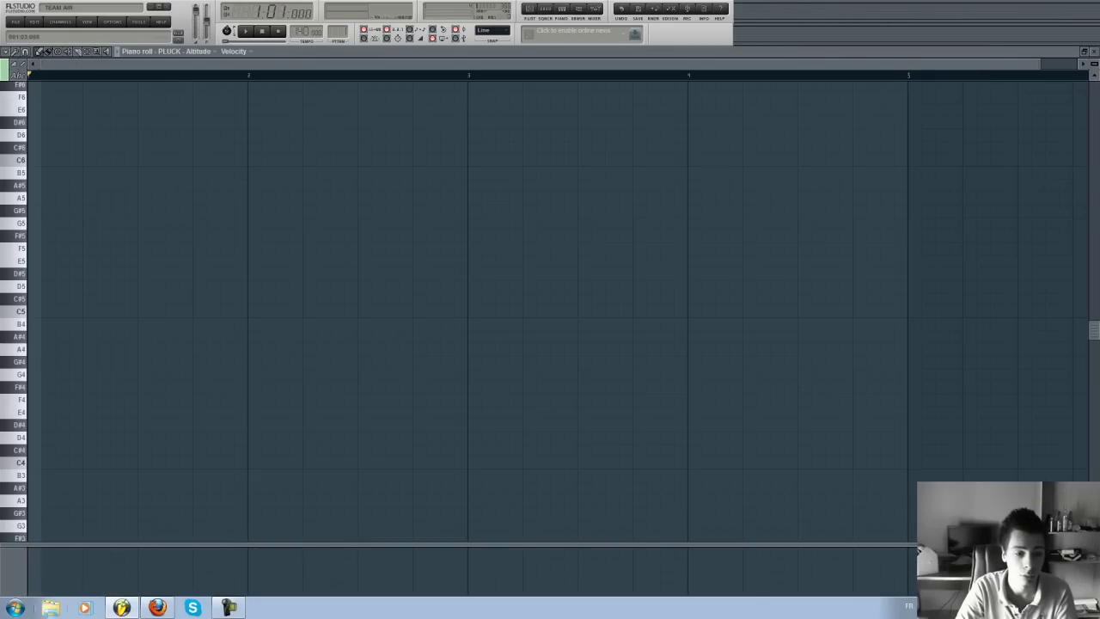
- Import the Wasted Penguinz - Melancholia REMIX MIDI file from the MIDI files folder in Documents into the piano roll
{"action": "left_click", "coordinate": [53, 607]}
{"action": "double_click", "coordinate": [396, 256]}
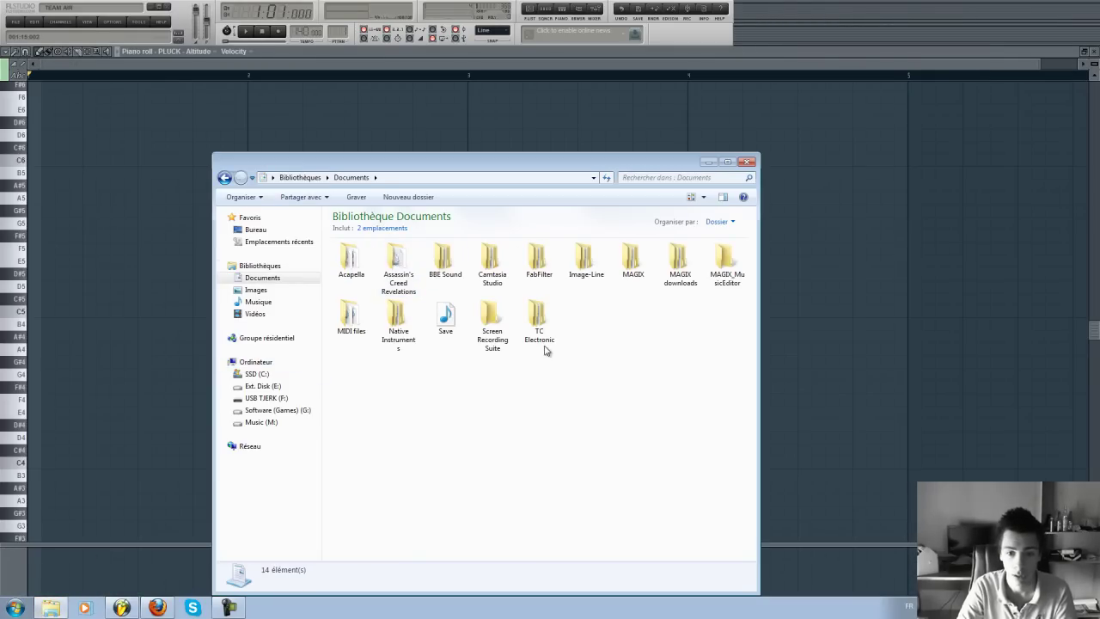
{"action": "double_click", "coordinate": [350, 322]}
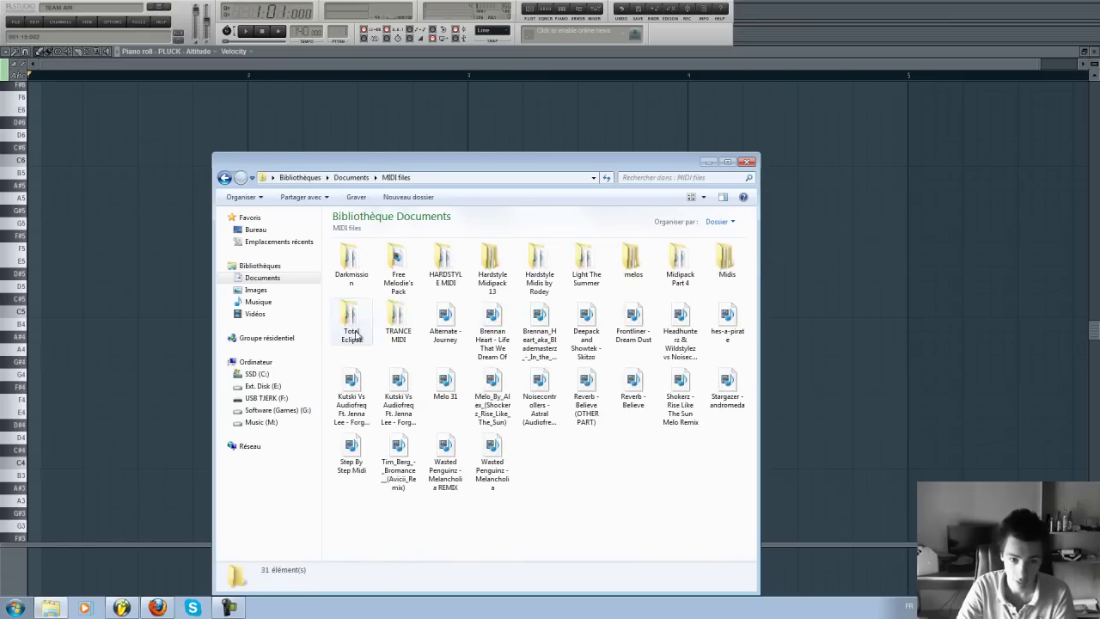
{"action": "left_click", "coordinate": [349, 272]}
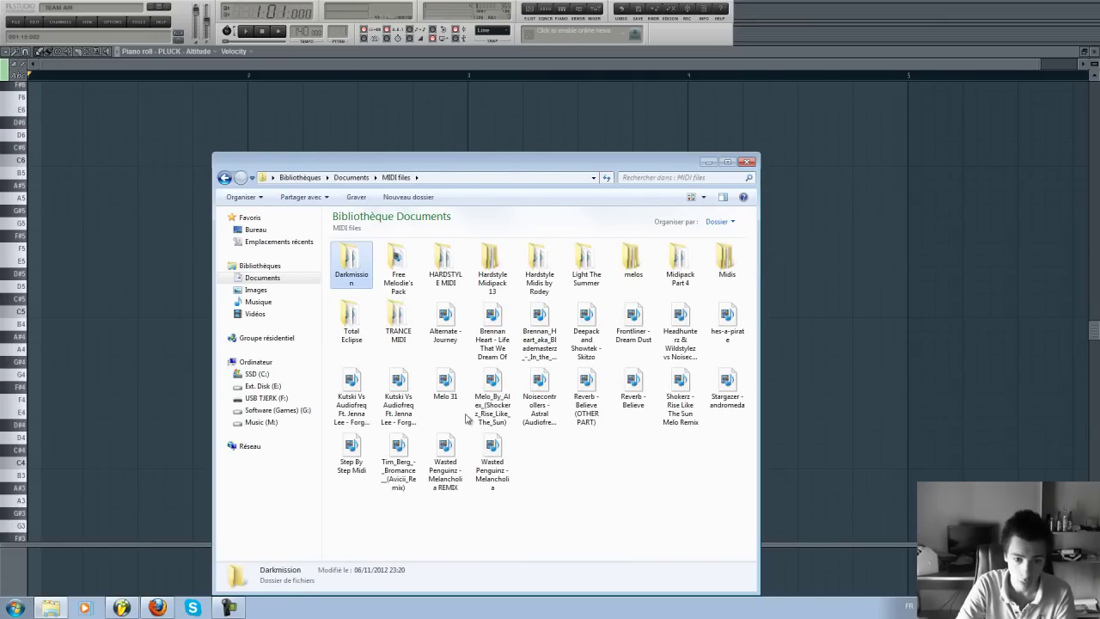
{"action": "left_click", "coordinate": [450, 472]}
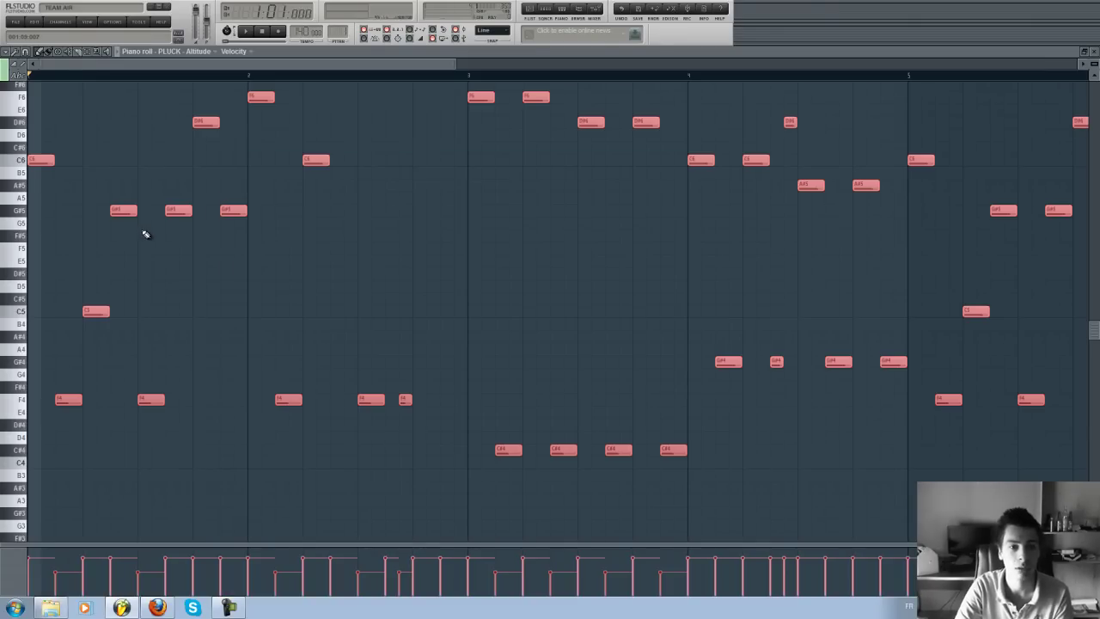
- Play the imported melody with the project tempo set to 150 and review its notes, stopping playback at the end
{"action": "scroll", "coordinate": [138, 234], "scroll_direction": "down", "scroll_amount": 5}
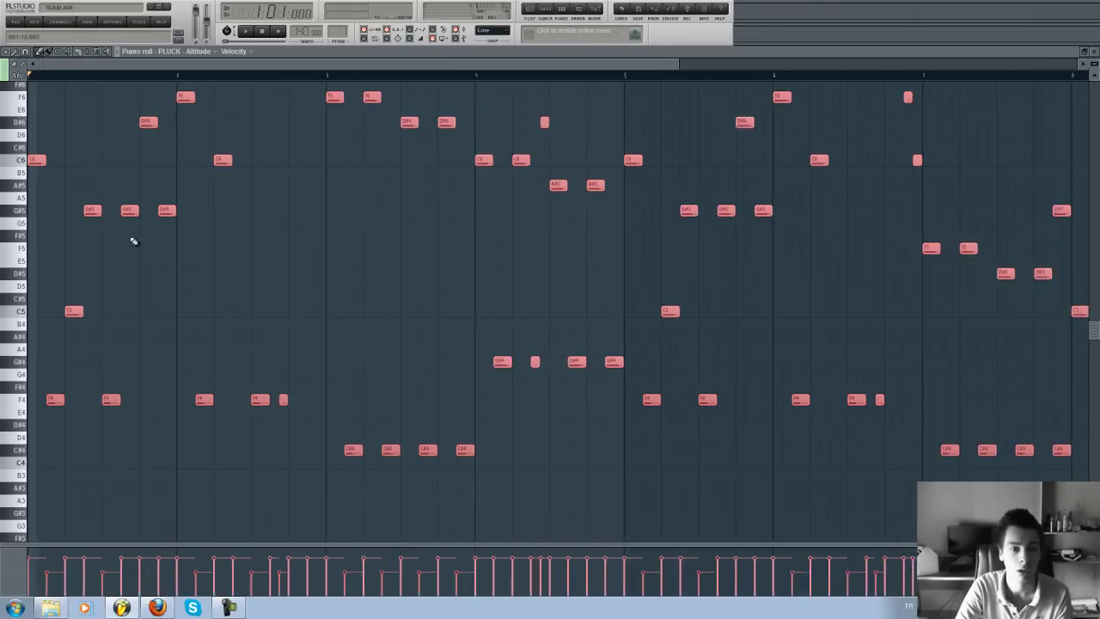
{"action": "left_click", "coordinate": [550, 12]}
{"action": "key", "text": "space"}
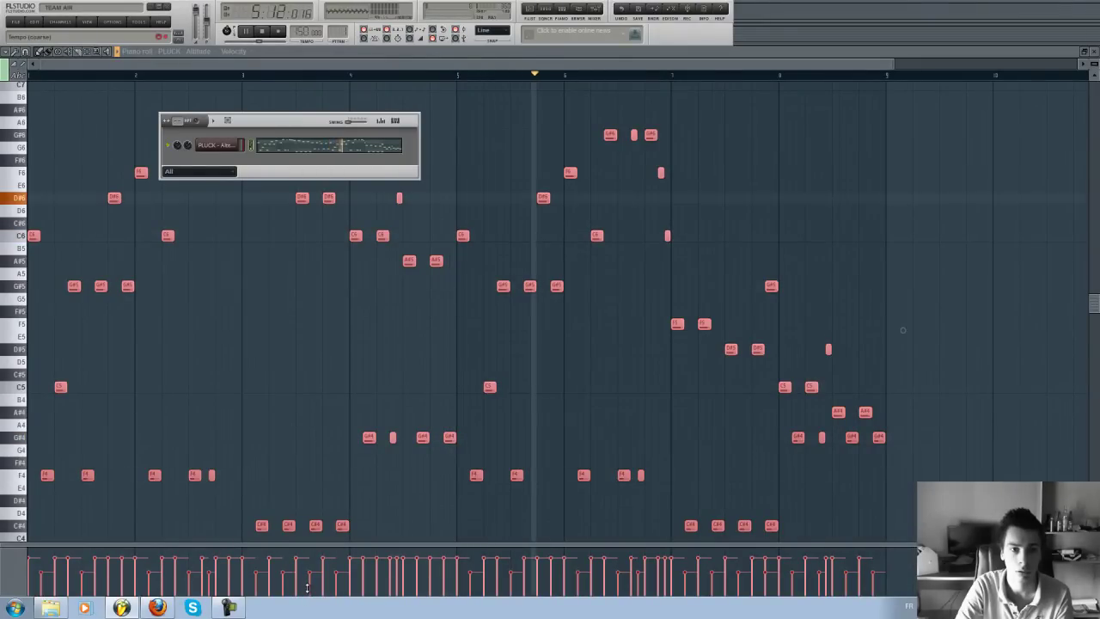
{"action": "left_click", "coordinate": [301, 53]}
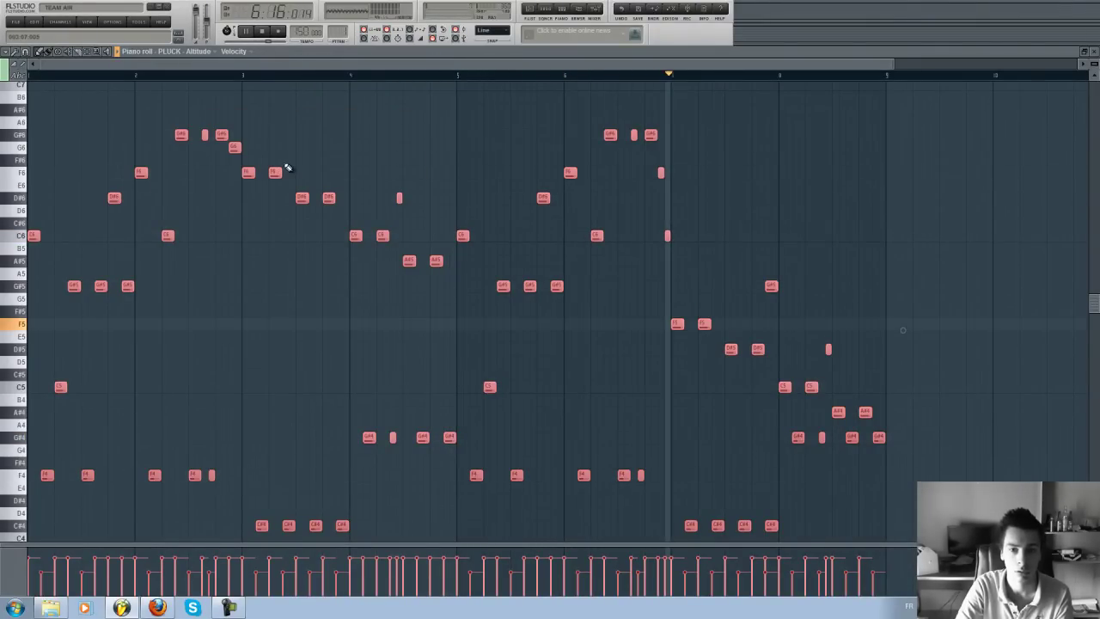
{"action": "scroll", "coordinate": [288, 167], "scroll_direction": "down", "scroll_amount": 1}
{"action": "scroll", "coordinate": [288, 167], "scroll_direction": "down", "scroll_amount": 1}
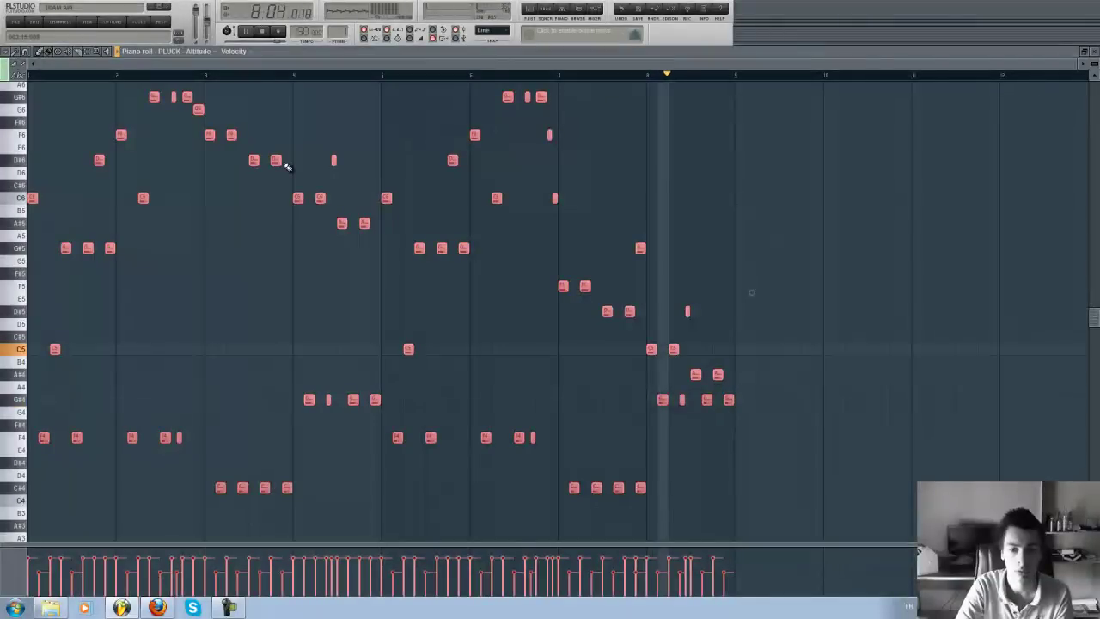
{"action": "key", "text": "space"}
- Delete the last C#4 note at the end of bar 7 and return the playback position to the start
{"action": "right_click", "coordinate": [641, 488]}
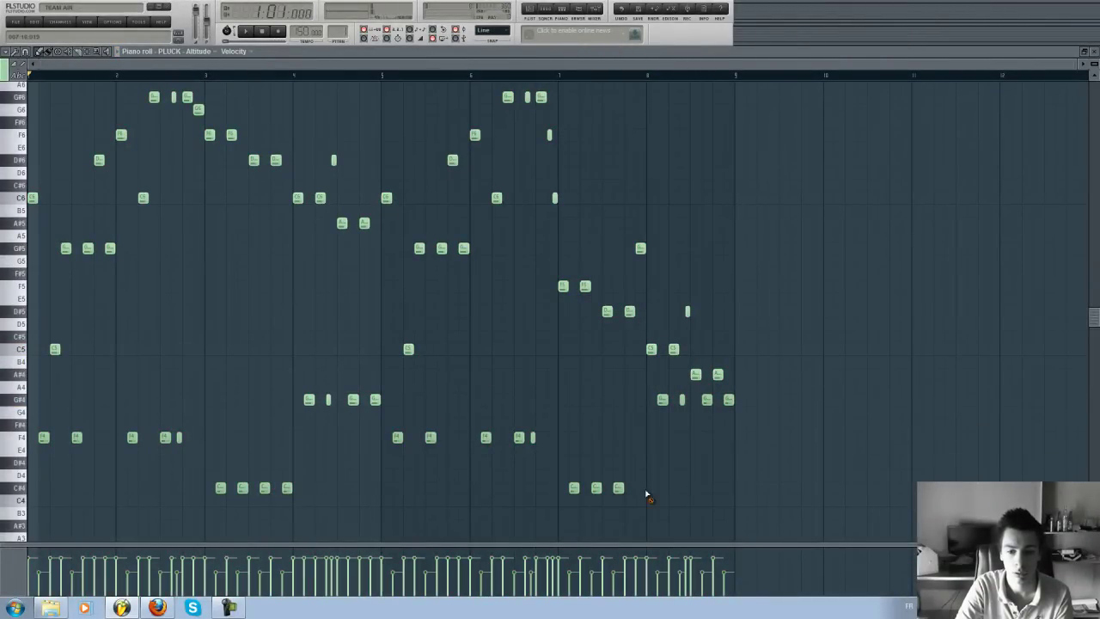
{"action": "scroll", "coordinate": [11, 331], "scroll_direction": "up", "scroll_amount": 2}
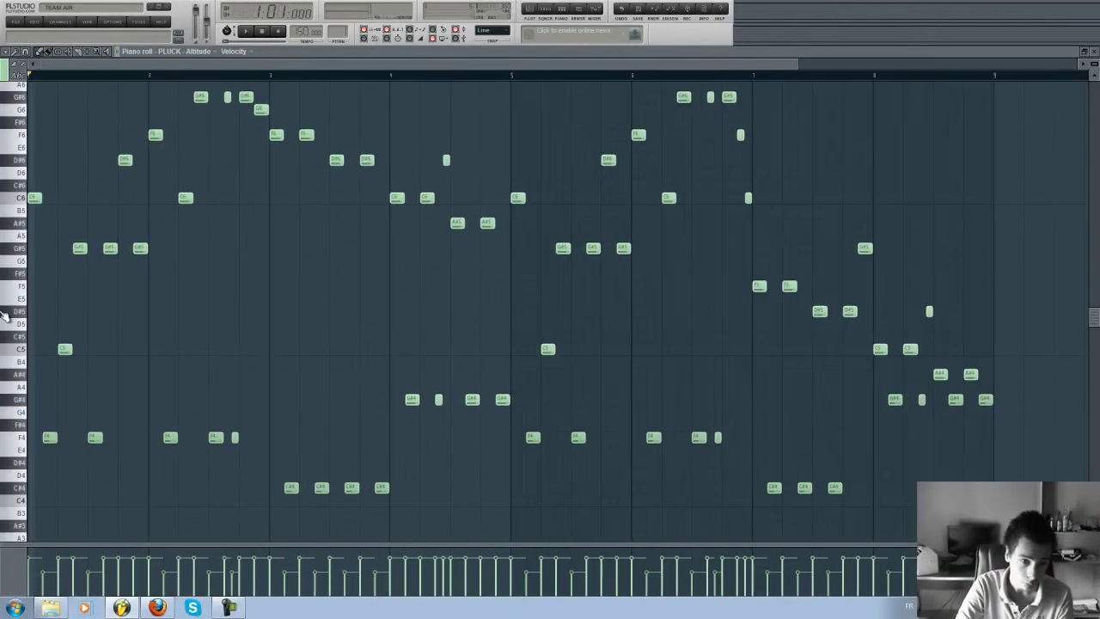
{"action": "scroll", "coordinate": [408, 118], "scroll_direction": "up", "scroll_amount": 1}
{"action": "scroll", "coordinate": [386, 177], "scroll_direction": "down", "scroll_amount": 1}
{"action": "scroll", "coordinate": [386, 177], "scroll_direction": "down", "scroll_amount": 1}
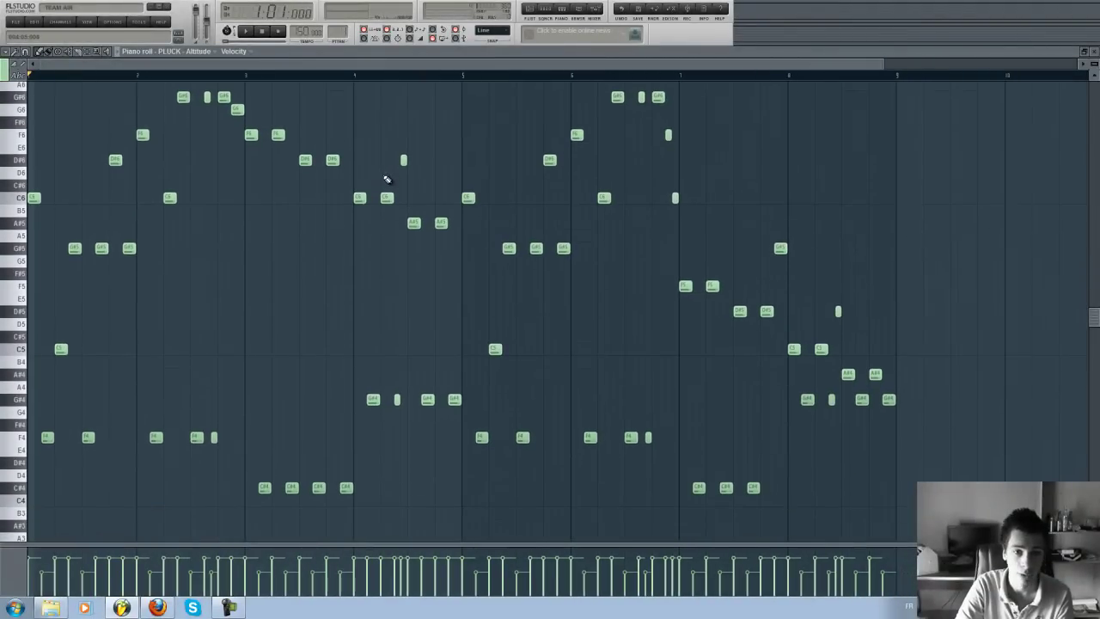
{"action": "left_click", "coordinate": [442, 76]}
{"action": "left_click", "coordinate": [262, 31]}
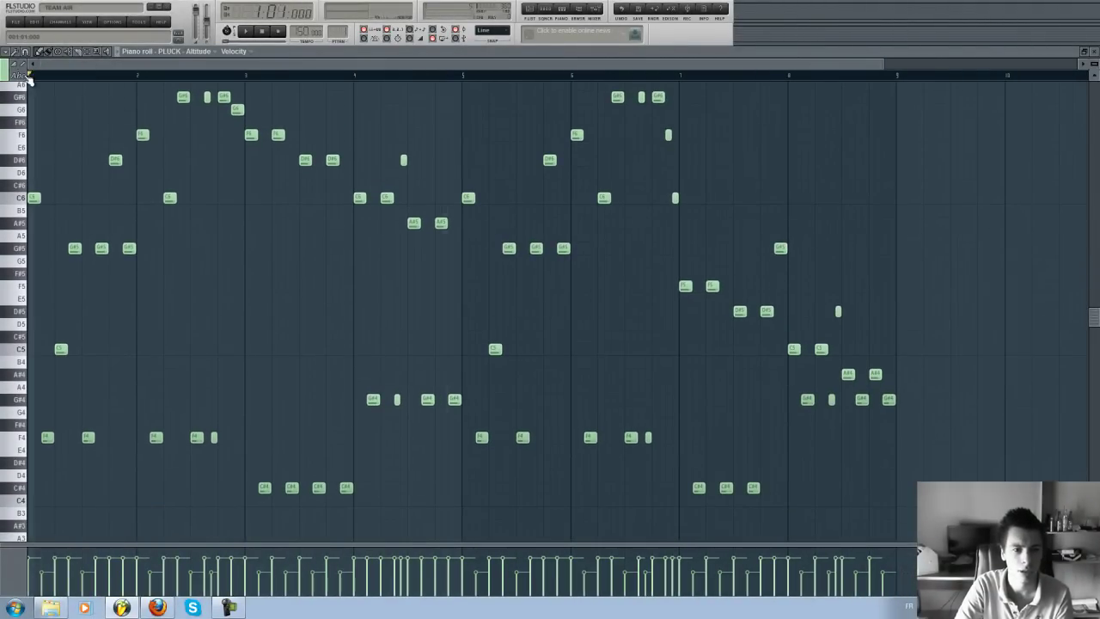
- Load Fruity Parametric EQ 2 in the first effect slot of mixer Insert 1 and boost bands 2 and 7
{"action": "left_click", "coordinate": [557, 11]}
{"action": "left_click", "coordinate": [230, 146]}
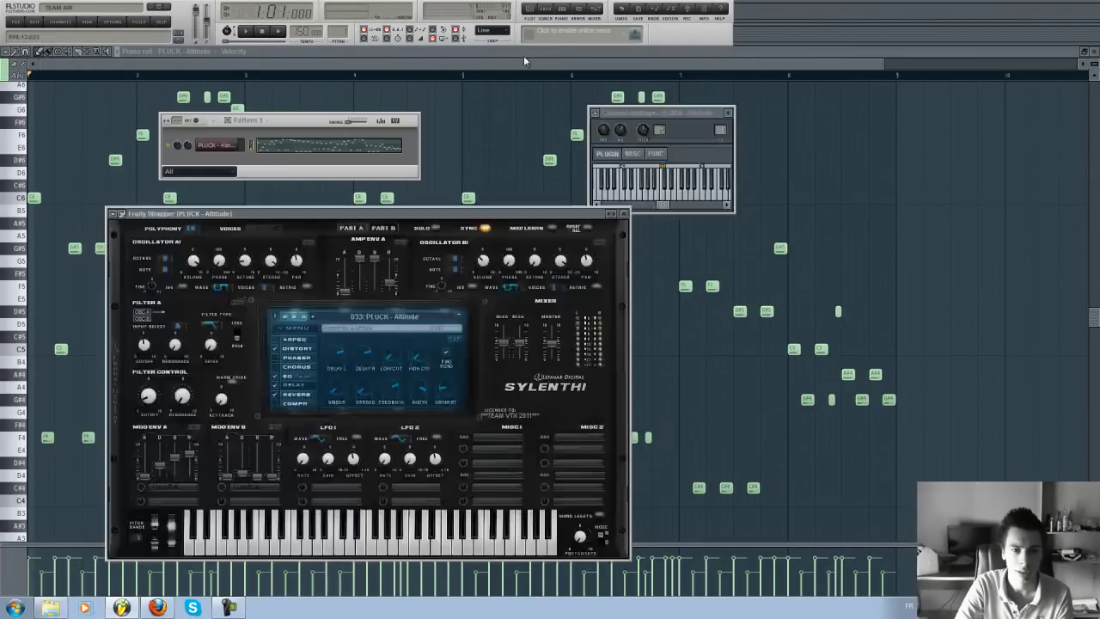
{"action": "left_click", "coordinate": [595, 10]}
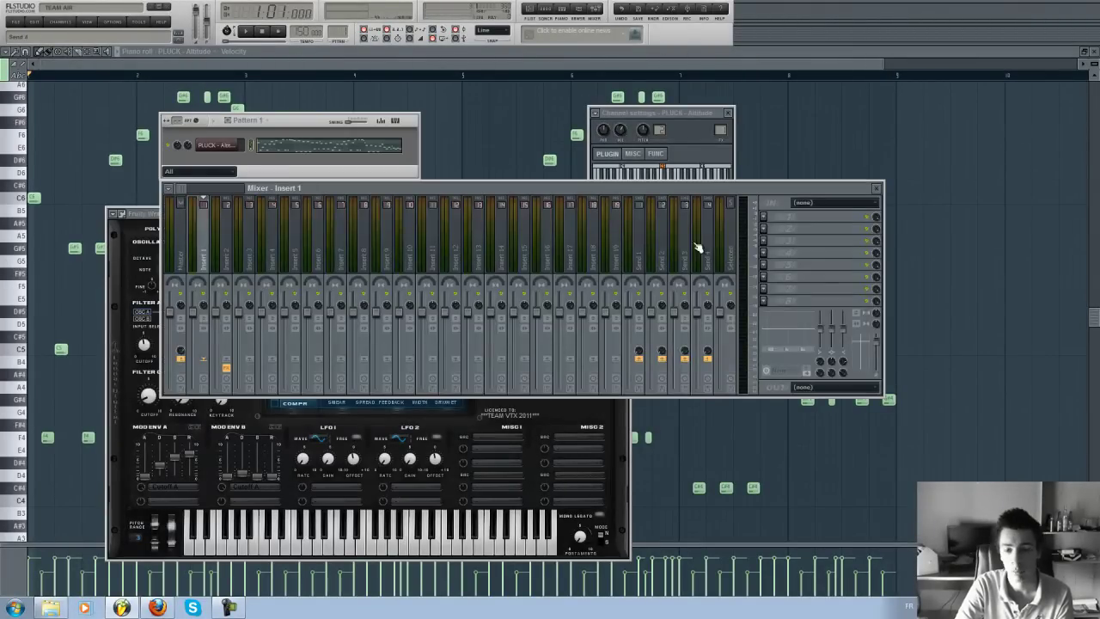
{"action": "left_click", "coordinate": [765, 218]}
{"action": "left_click", "coordinate": [826, 339]}
{"action": "mouse_move", "coordinate": [90, 220]}
{"action": "left_mouse_down"}
{"action": "mouse_move", "coordinate": [74, 181]}
{"action": "mouse_move", "coordinate": [81, 201]}
{"action": "left_mouse_up"}
{"action": "left_click_drag", "start_coordinate": [216, 218], "coordinate": [178, 206]}
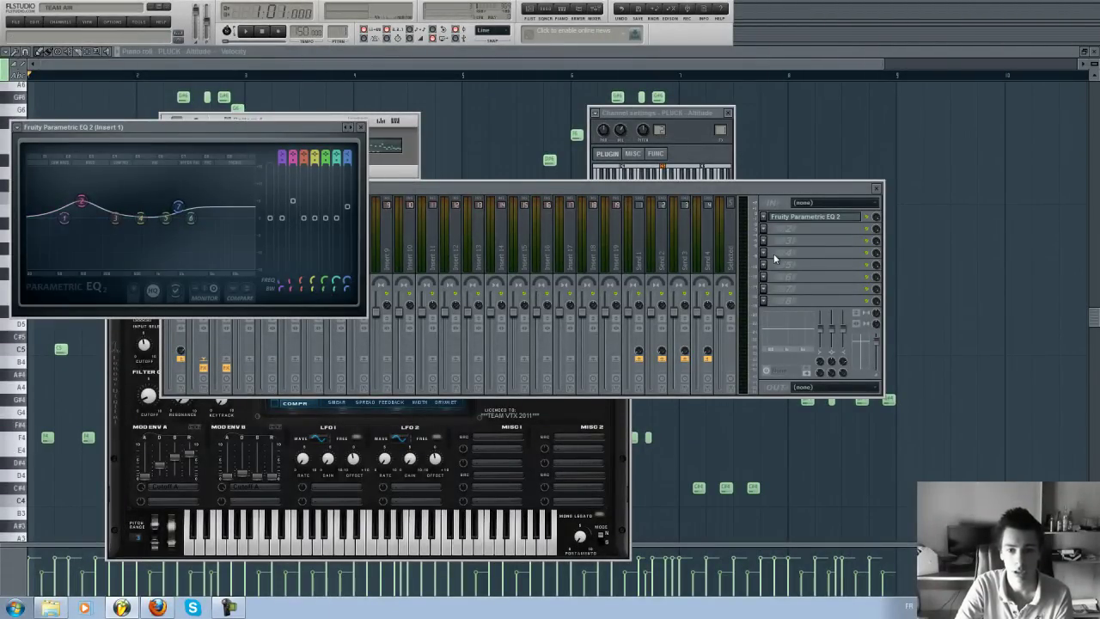
- Load Toraverb in the second effect slot of Insert 1, using the Lead Tail preset and adjusting its dry/wet mix
{"action": "left_click", "coordinate": [771, 230]}
{"action": "left_click", "coordinate": [1023, 95]}
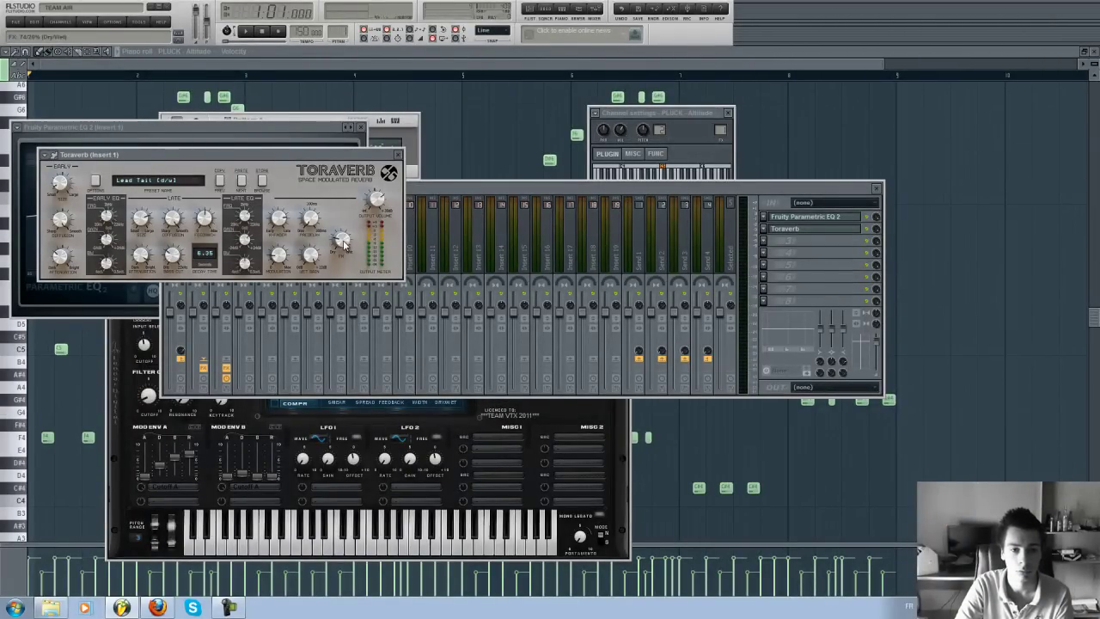
- Set the octave of Sylenth1 oscillators A1 and A2 to -1 and adjust the filter control cutoff while the pattern plays
{"action": "key", "text": "space"}
{"action": "left_click", "coordinate": [465, 65]}
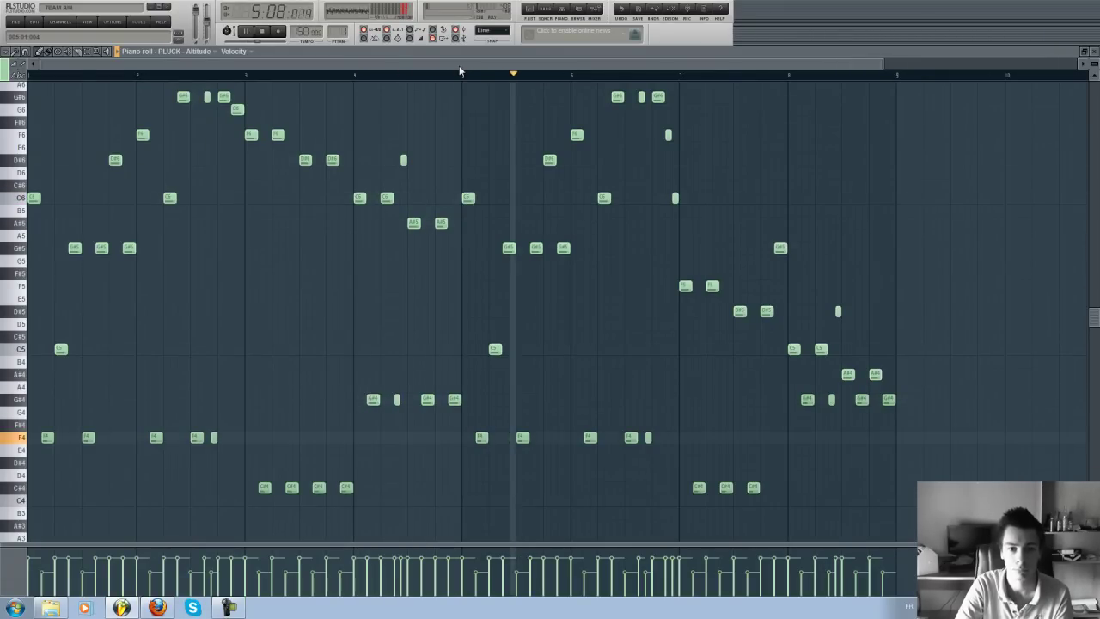
{"action": "key", "text": "F6"}
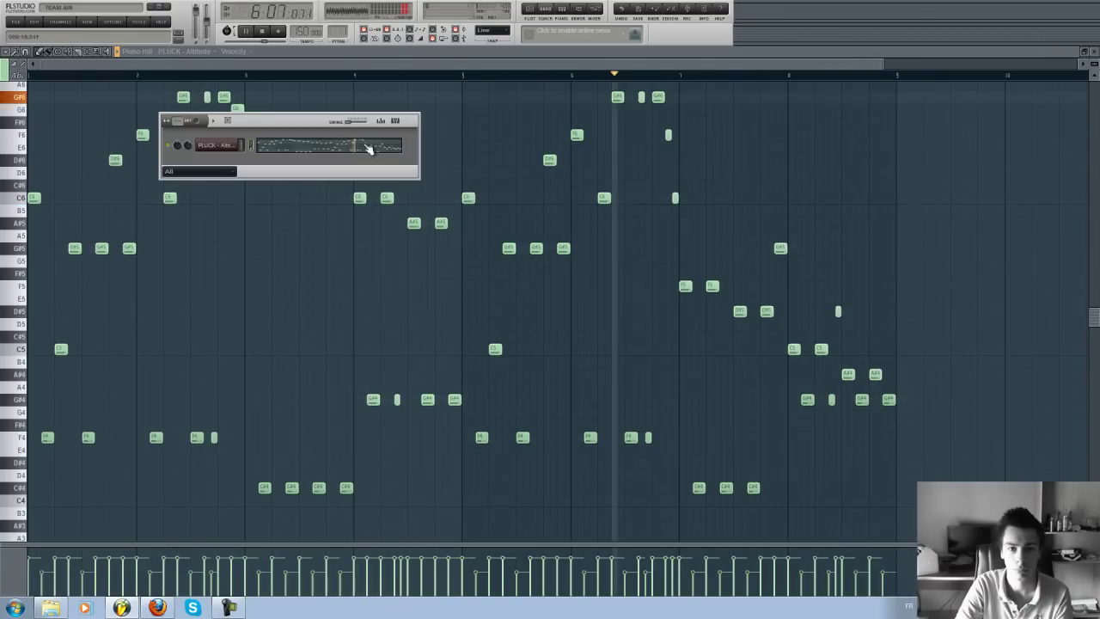
{"action": "left_click", "coordinate": [207, 148]}
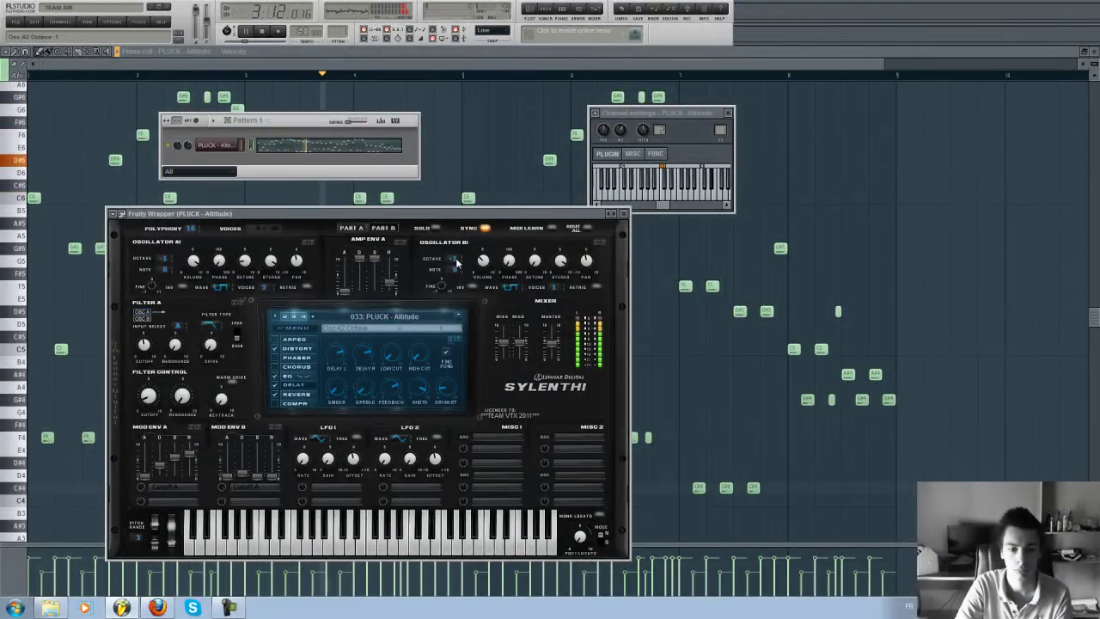
{"action": "left_click_drag", "start_coordinate": [344, 213], "coordinate": [349, 205]}
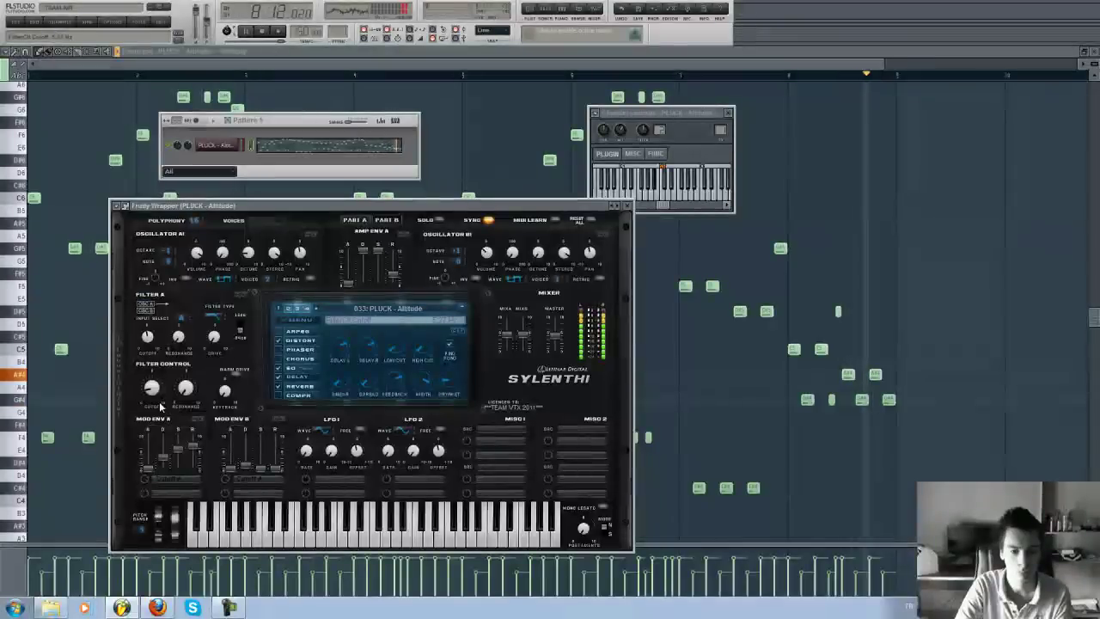
- Raise the voice count of oscillator A1 and set oscillator A2 to 2 voices during playback, stopping playback and closing the open windows
{"action": "key", "text": "space"}
{"action": "key", "text": "space"}
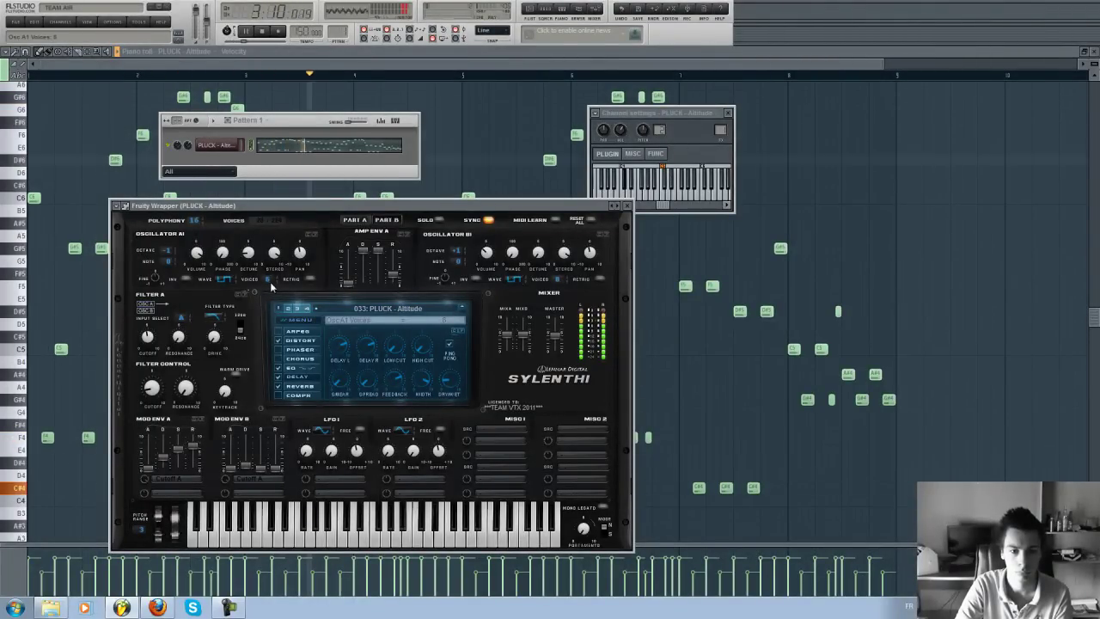
{"action": "scroll", "coordinate": [559, 282], "scroll_direction": "down", "scroll_amount": 3}
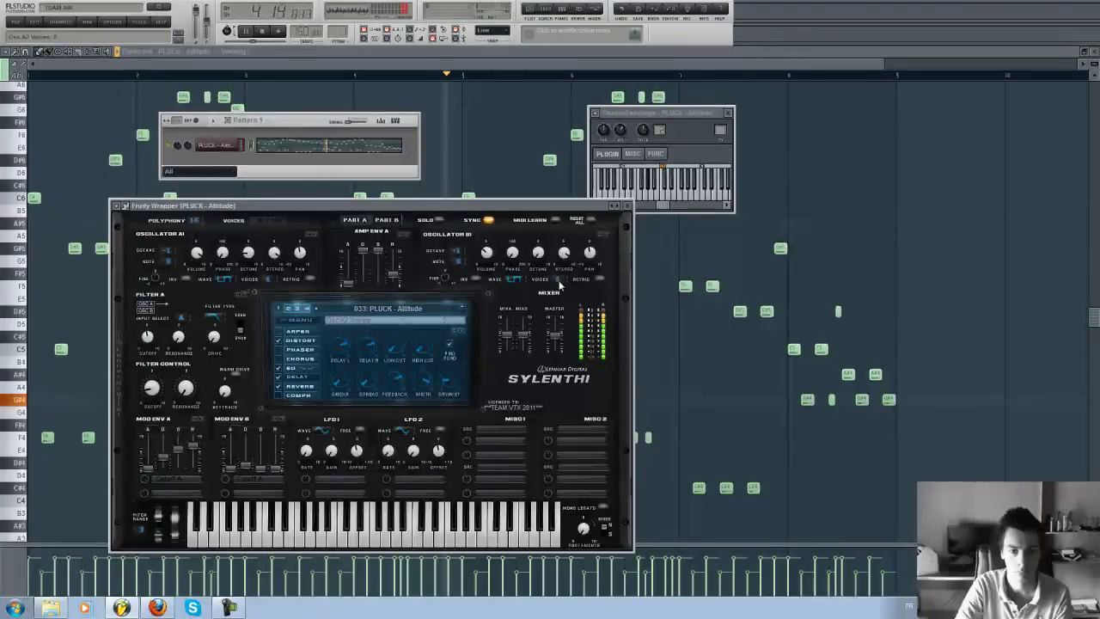
{"action": "scroll", "coordinate": [559, 281], "scroll_direction": "down", "scroll_amount": 1}
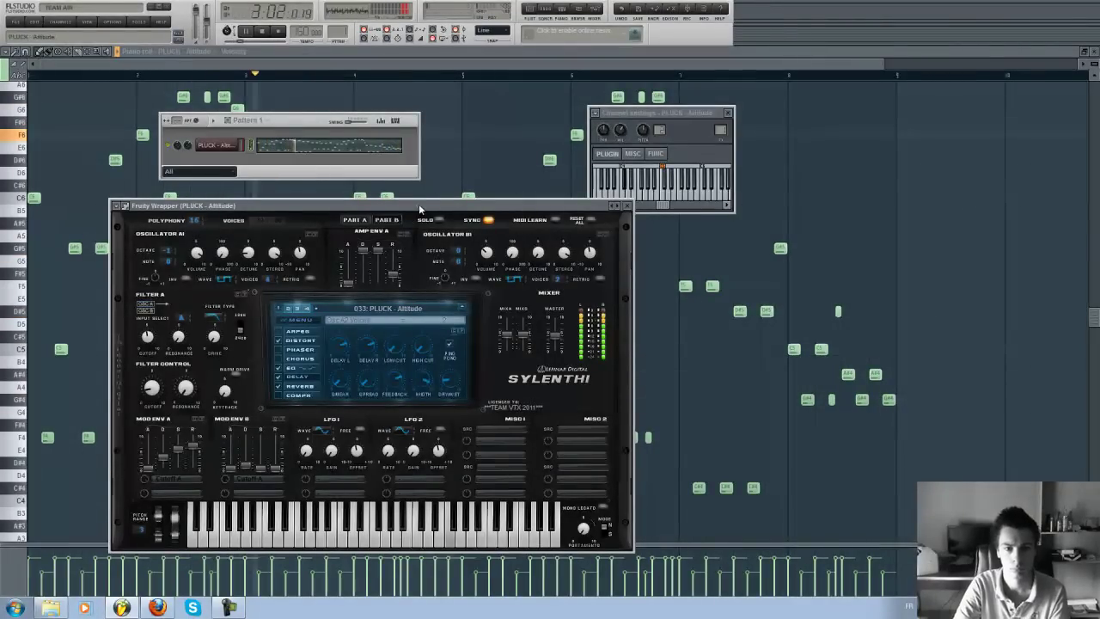
{"action": "key", "text": "space"}
{"action": "key", "text": "F12"}
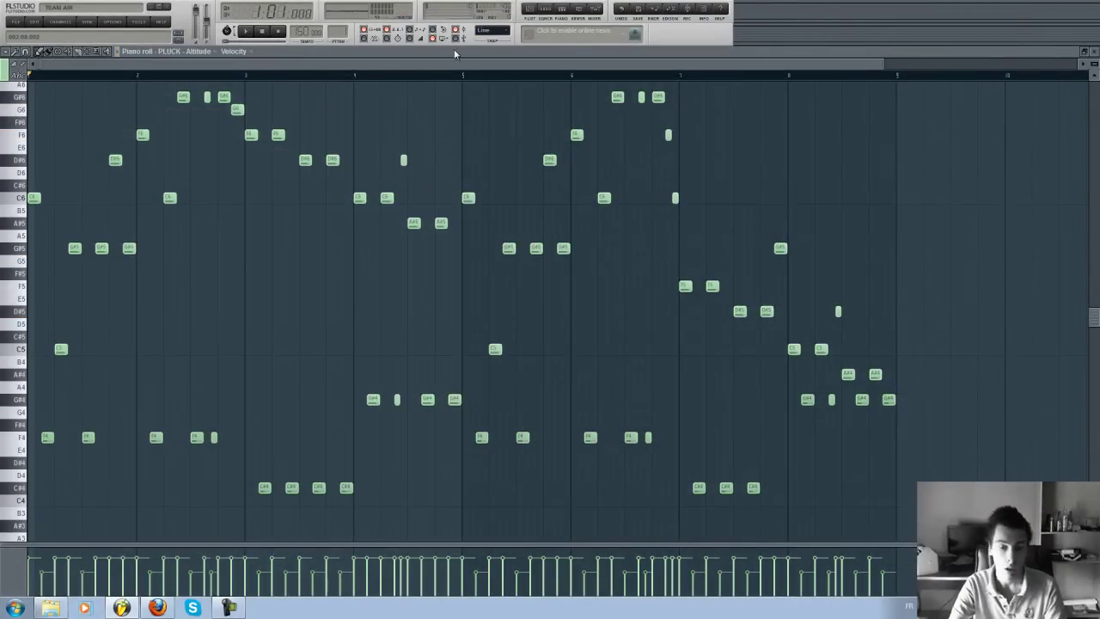
- Load WaveShell-VST 8.0 in the first effect slot of the mixer's Master track
{"action": "left_click", "coordinate": [596, 12]}
{"action": "left_click_drag", "start_coordinate": [639, 184], "coordinate": [625, 182]}
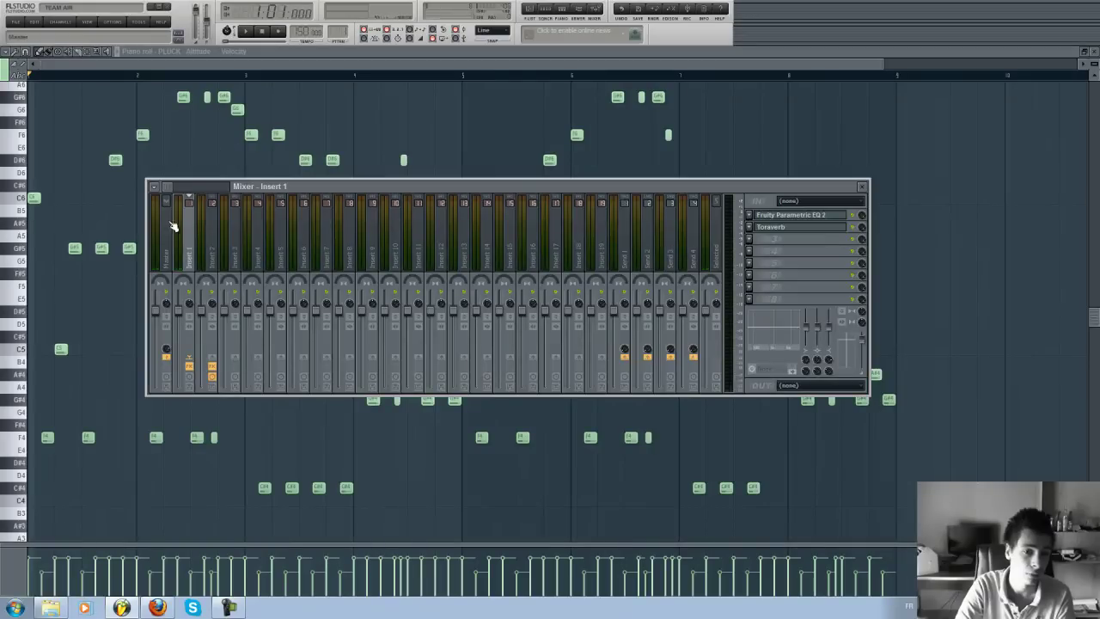
{"action": "left_click", "coordinate": [546, 18]}
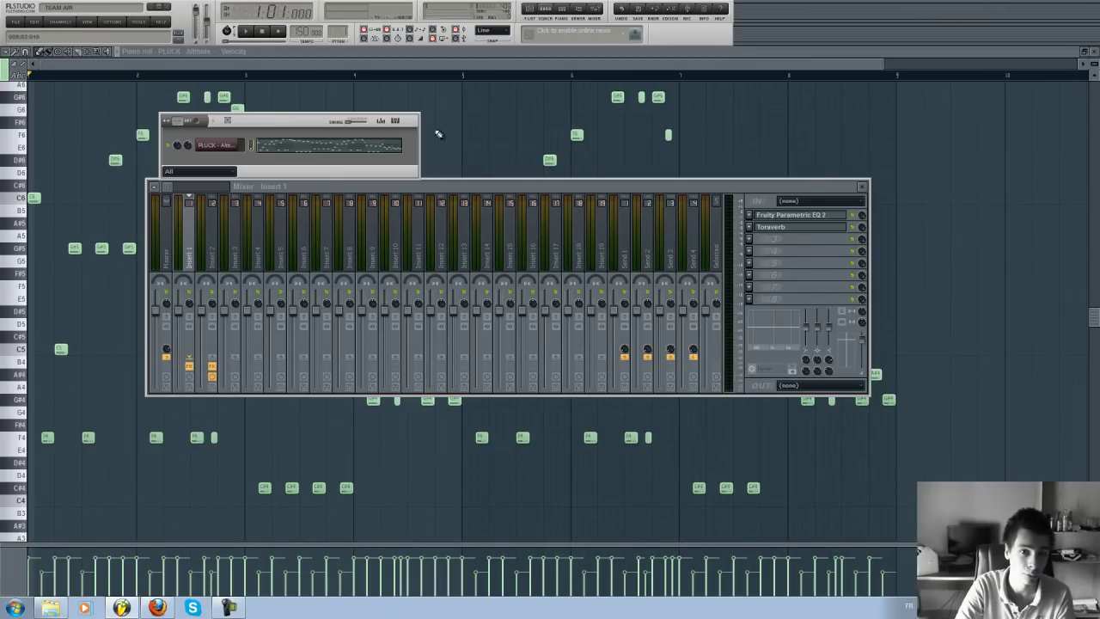
{"action": "left_click", "coordinate": [171, 230]}
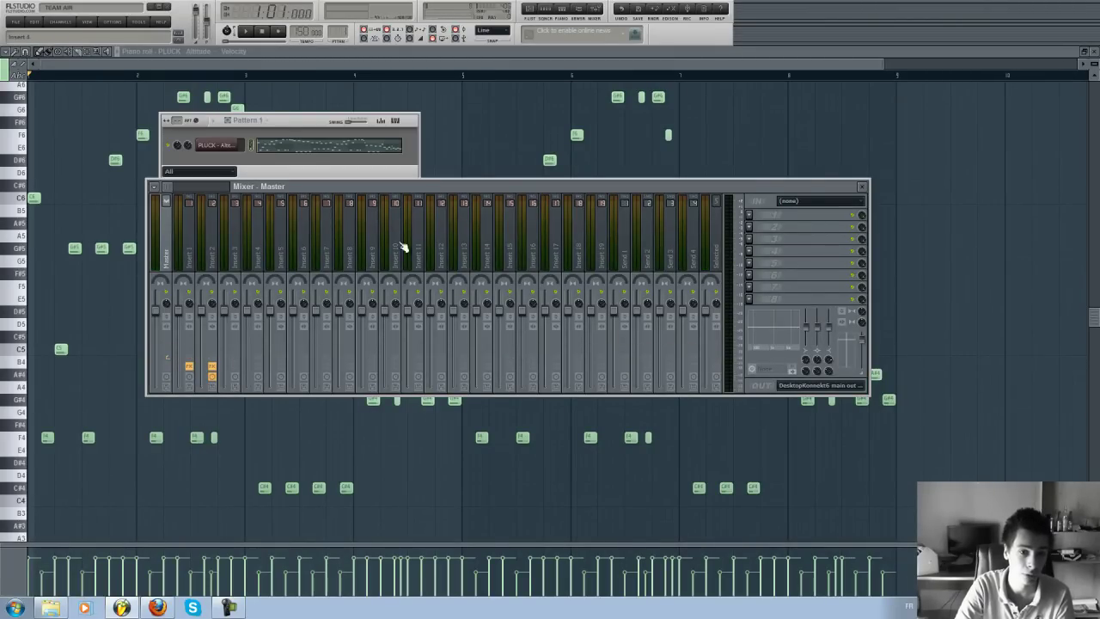
{"action": "left_click", "coordinate": [757, 221]}
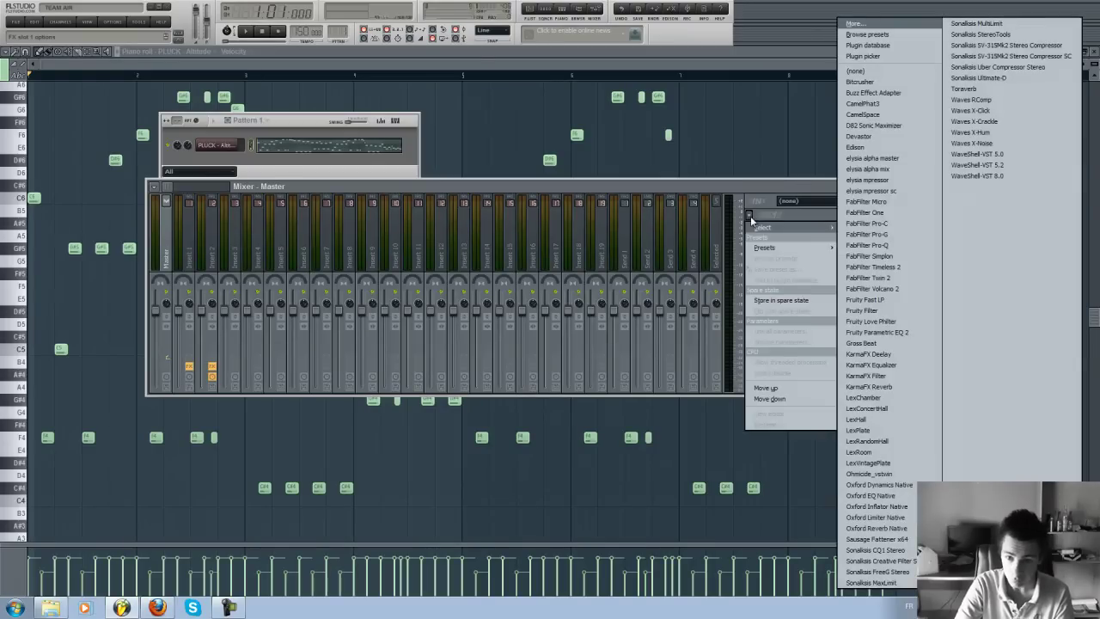
{"action": "left_click", "coordinate": [968, 179]}
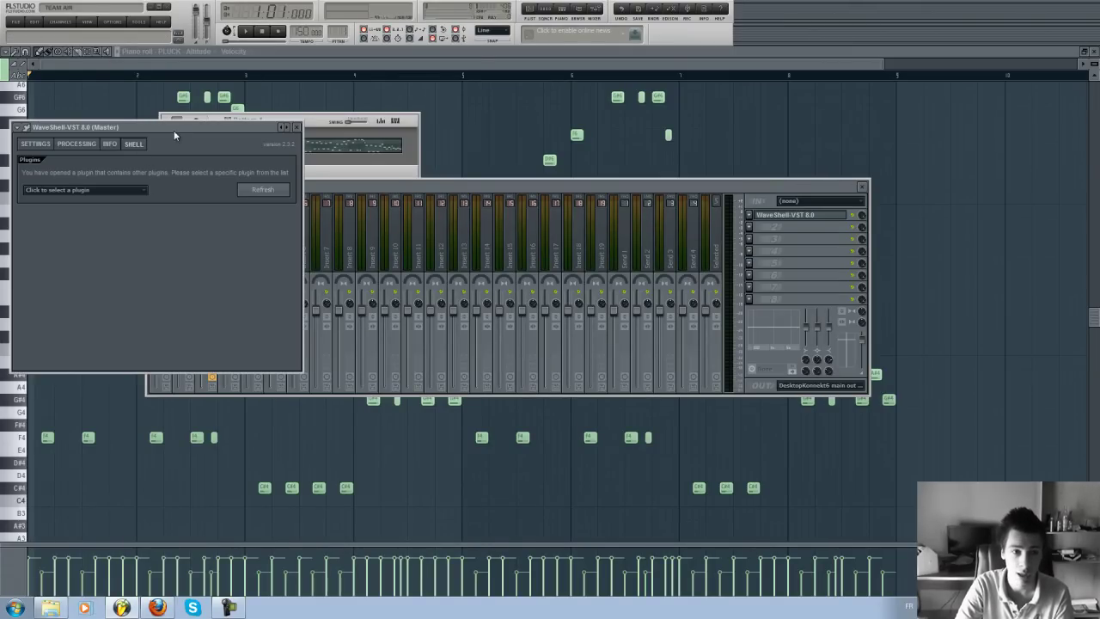
- Load UltraPitch Shift Mono/Stereo from WaveShell-VST 8.0 in the Master track's first effect slot
{"action": "left_click_drag", "start_coordinate": [172, 136], "coordinate": [295, 150]}
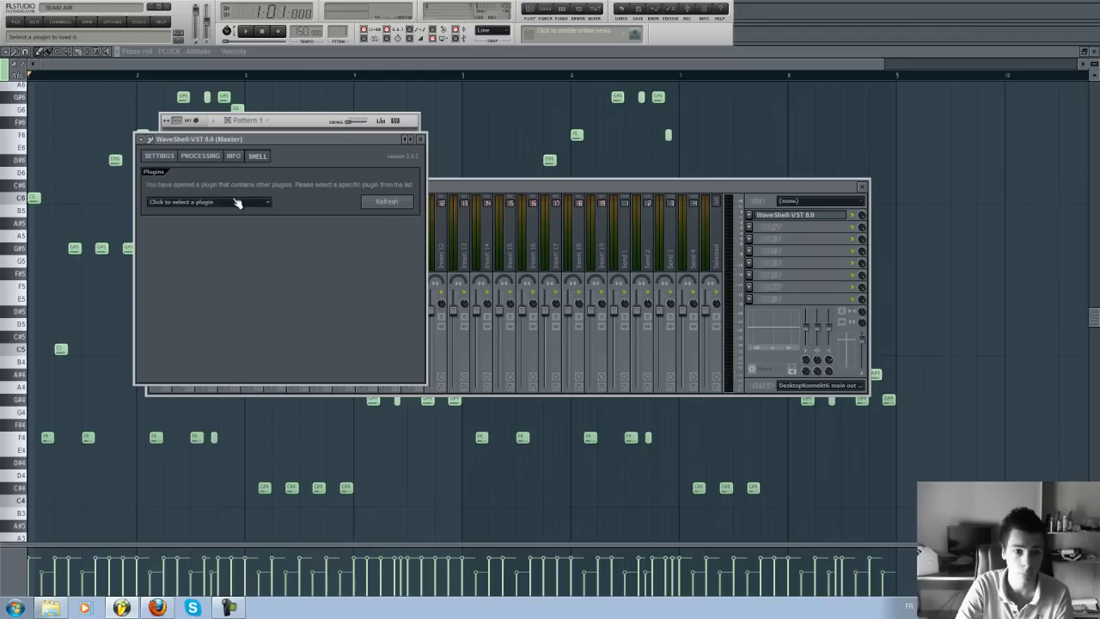
{"action": "left_click_drag", "start_coordinate": [348, 142], "coordinate": [483, 172]}
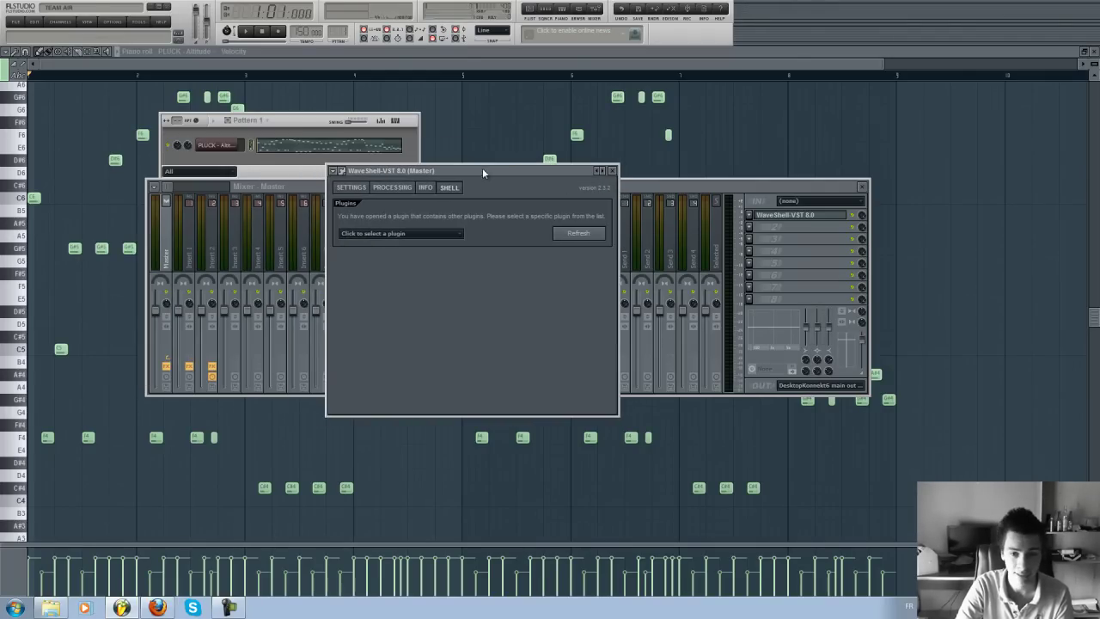
{"action": "left_click", "coordinate": [796, 217]}
{"action": "left_click", "coordinate": [798, 217]}
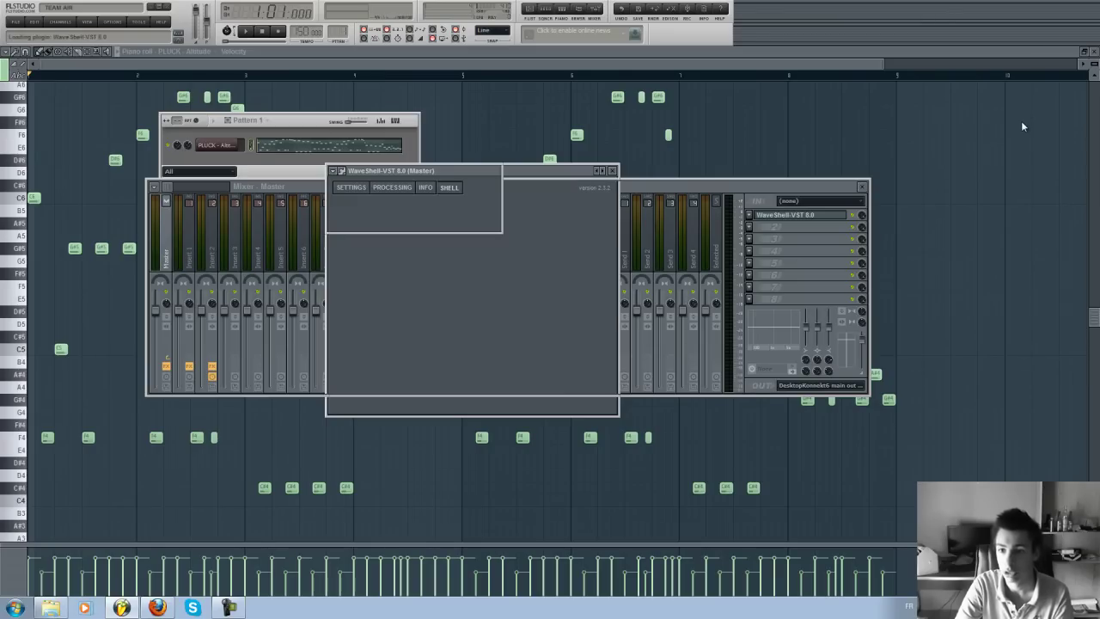
{"action": "left_click_drag", "start_coordinate": [523, 172], "coordinate": [558, 155]}
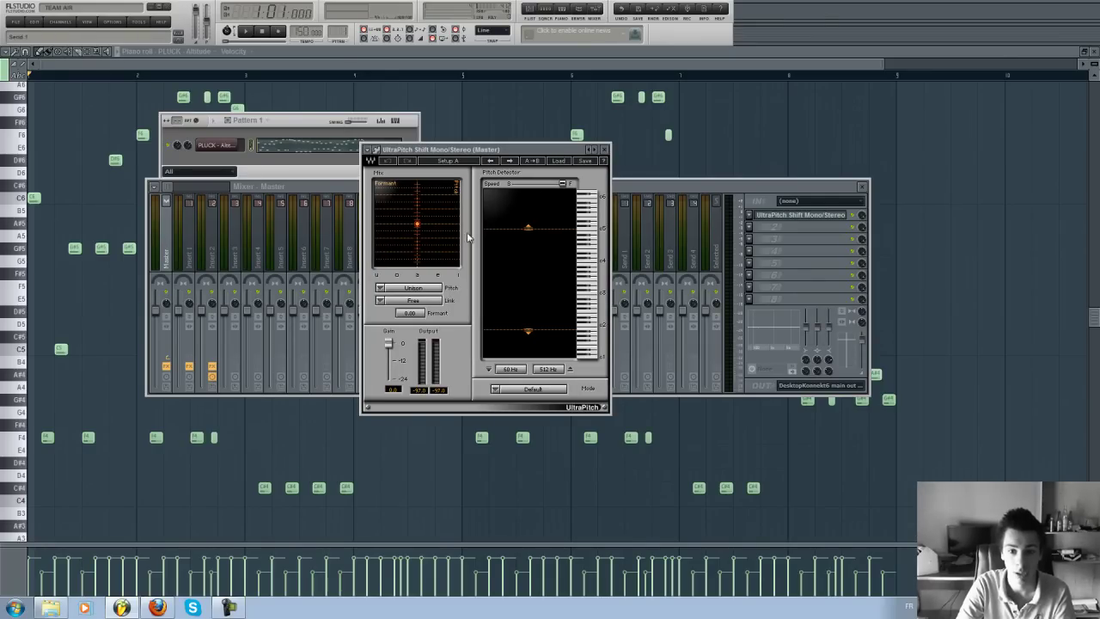
- Replace the Master track's first effect with OneKnob Brighter Stereo from WaveShell-VST 8.0, close the mixer and place the plugin window below the pattern sequencer
{"action": "left_click", "coordinate": [757, 214]}
{"action": "mouse_move", "coordinate": [791, 232]}
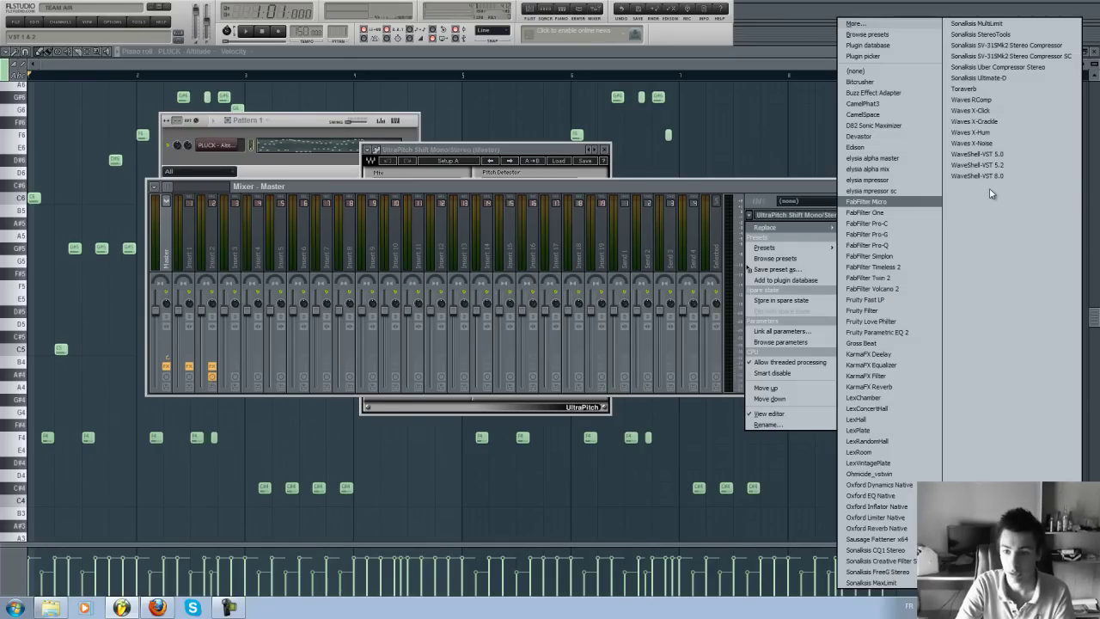
{"action": "left_click", "coordinate": [998, 193]}
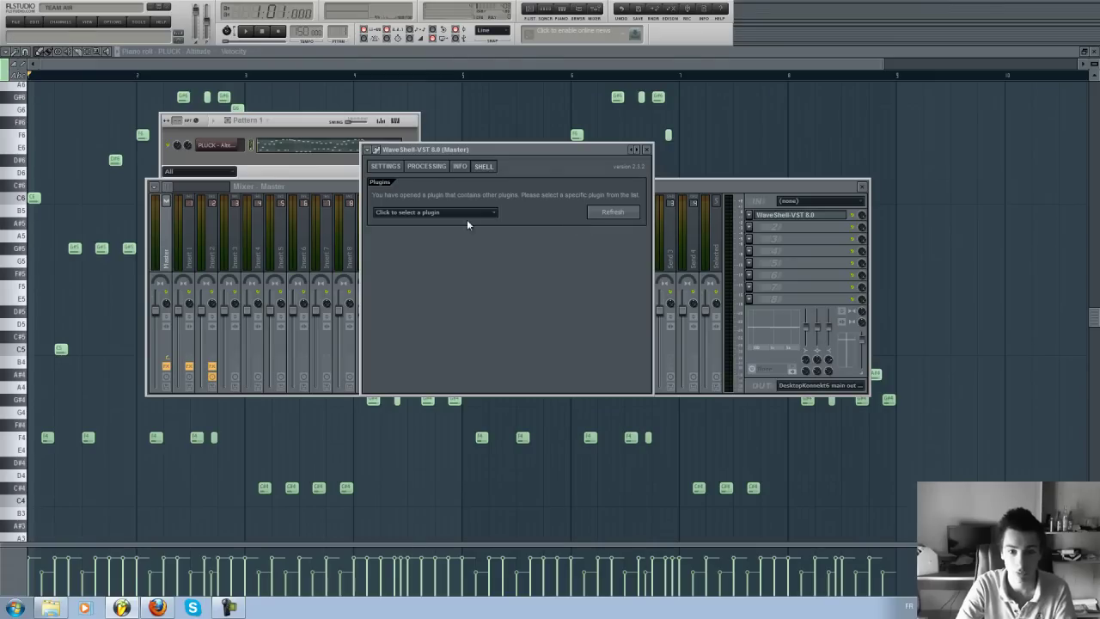
{"action": "left_click", "coordinate": [758, 219]}
{"action": "mouse_move", "coordinate": [756, 228]}
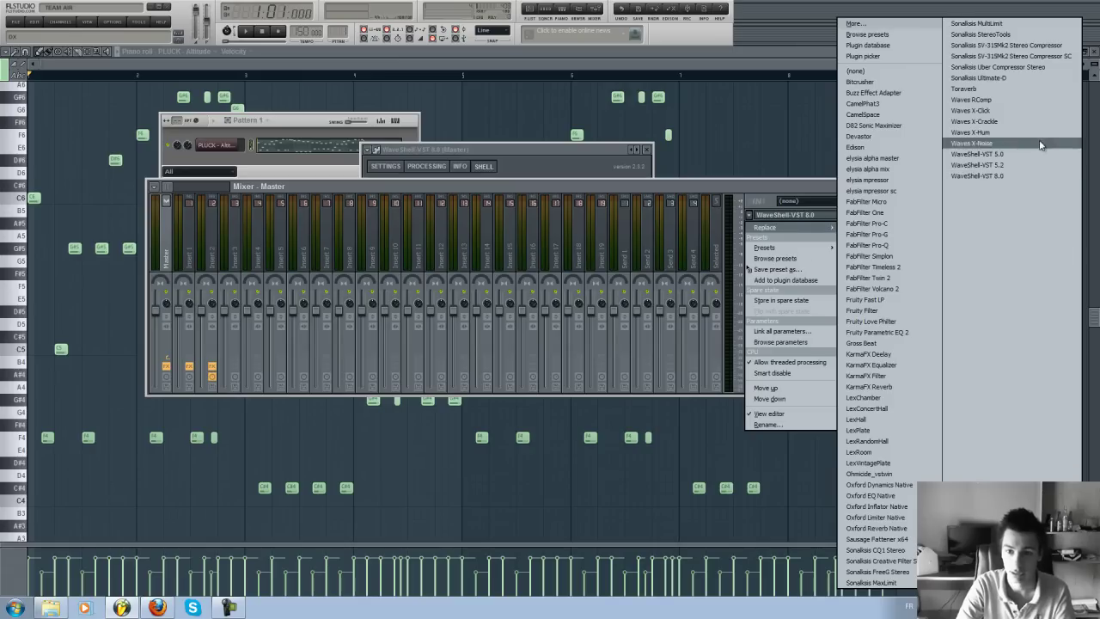
{"action": "left_click", "coordinate": [765, 216]}
{"action": "left_click", "coordinate": [764, 216]}
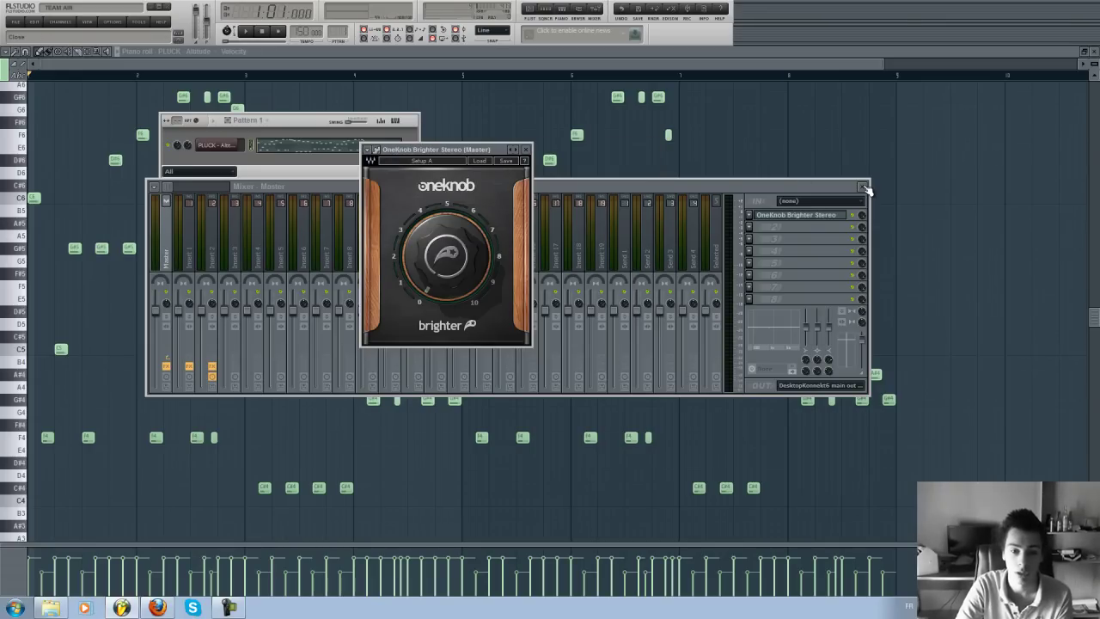
{"action": "left_click", "coordinate": [864, 186]}
{"action": "left_click_drag", "start_coordinate": [488, 153], "coordinate": [289, 214]}
{"action": "left_click", "coordinate": [190, 150]}
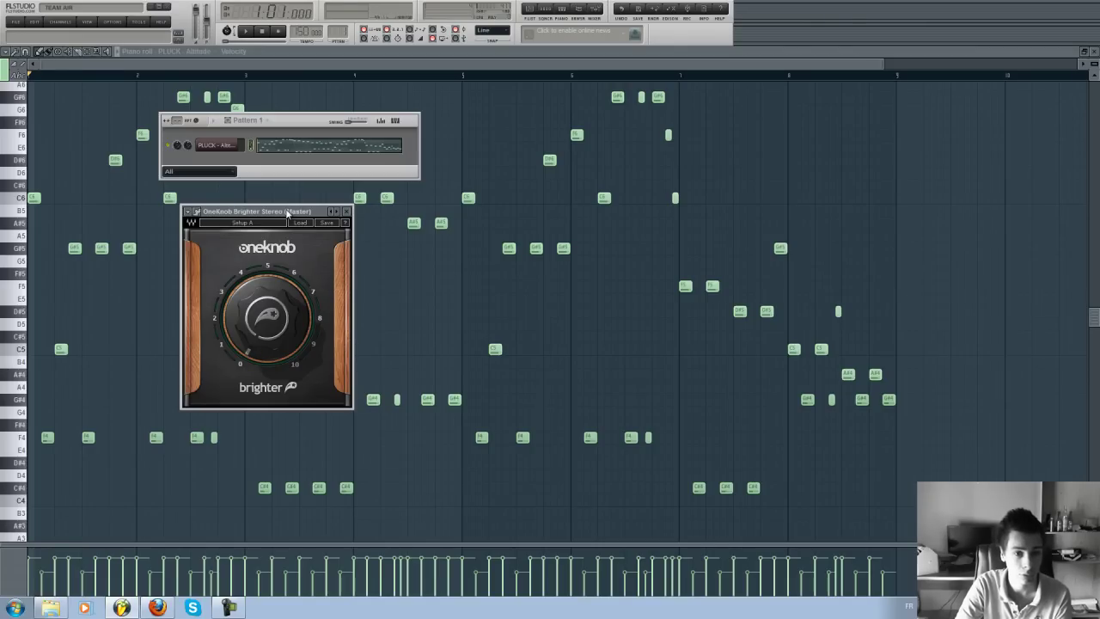
- Adjust the OneKnob Brighter amount while the pattern plays, settling at about 3
{"action": "key", "text": "space"}
{"action": "mouse_move", "coordinate": [266, 316]}
{"action": "left_mouse_down"}
{"action": "mouse_move", "coordinate": [254, 290]}
{"action": "mouse_move", "coordinate": [263, 193]}
{"action": "mouse_move", "coordinate": [299, 85]}
{"action": "mouse_move", "coordinate": [267, 330]}
{"action": "mouse_move", "coordinate": [270, 172]}
{"action": "mouse_move", "coordinate": [274, 307]}
{"action": "left_mouse_up"}
{"action": "left_click_drag", "start_coordinate": [110, 279], "coordinate": [104, 373]}
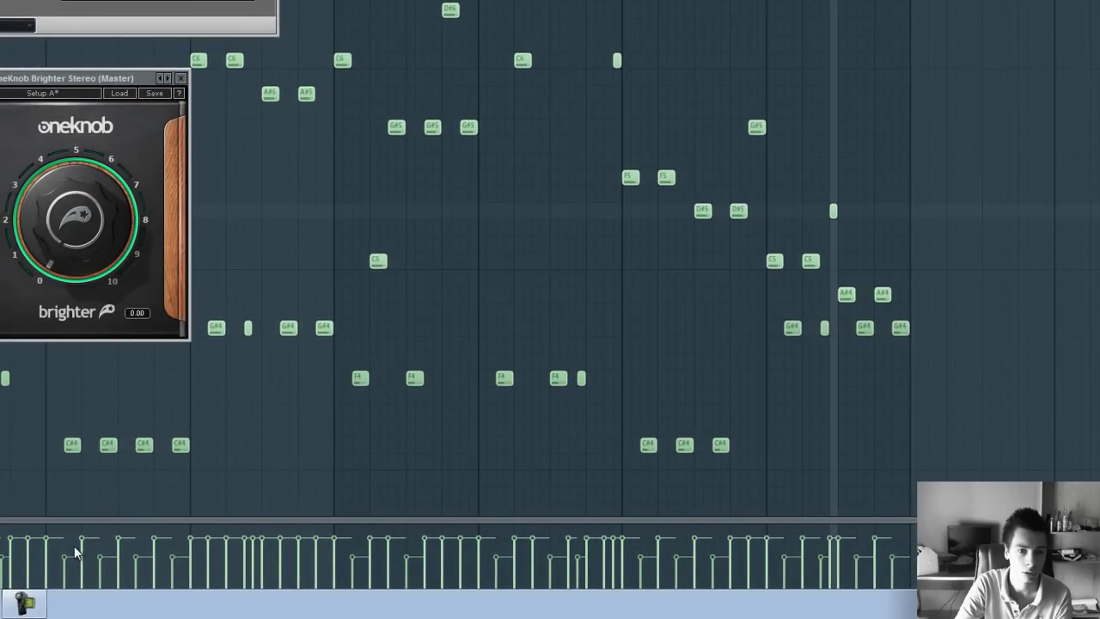
{"action": "mouse_move", "coordinate": [75, 249]}
{"action": "left_mouse_down"}
{"action": "mouse_move", "coordinate": [86, 185]}
{"action": "mouse_move", "coordinate": [72, 248]}
{"action": "left_mouse_up"}
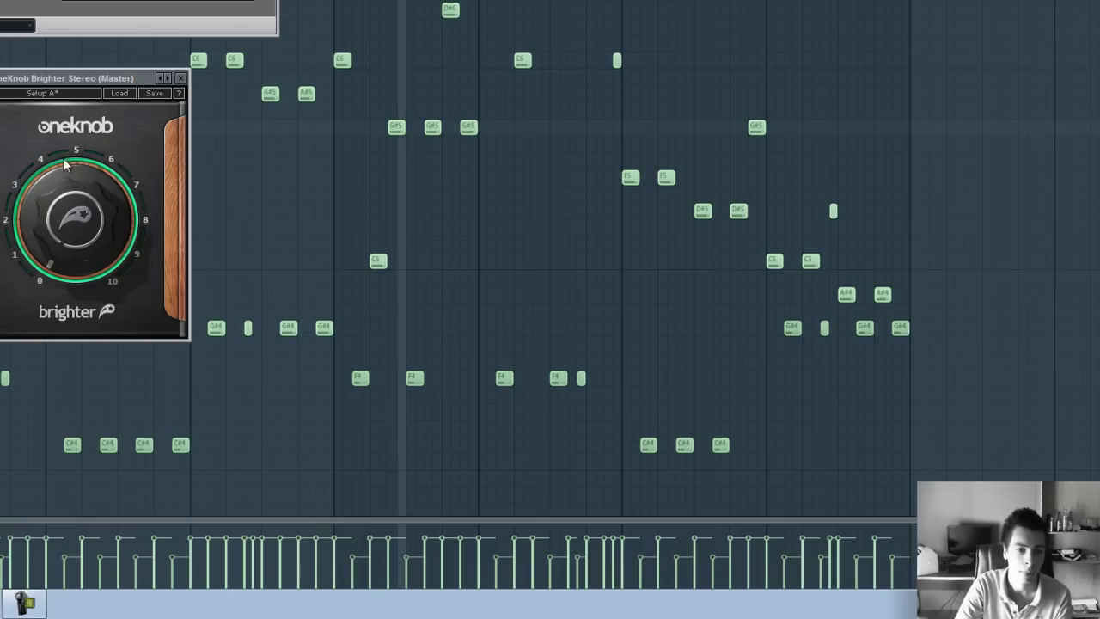
{"action": "key", "text": "space"}
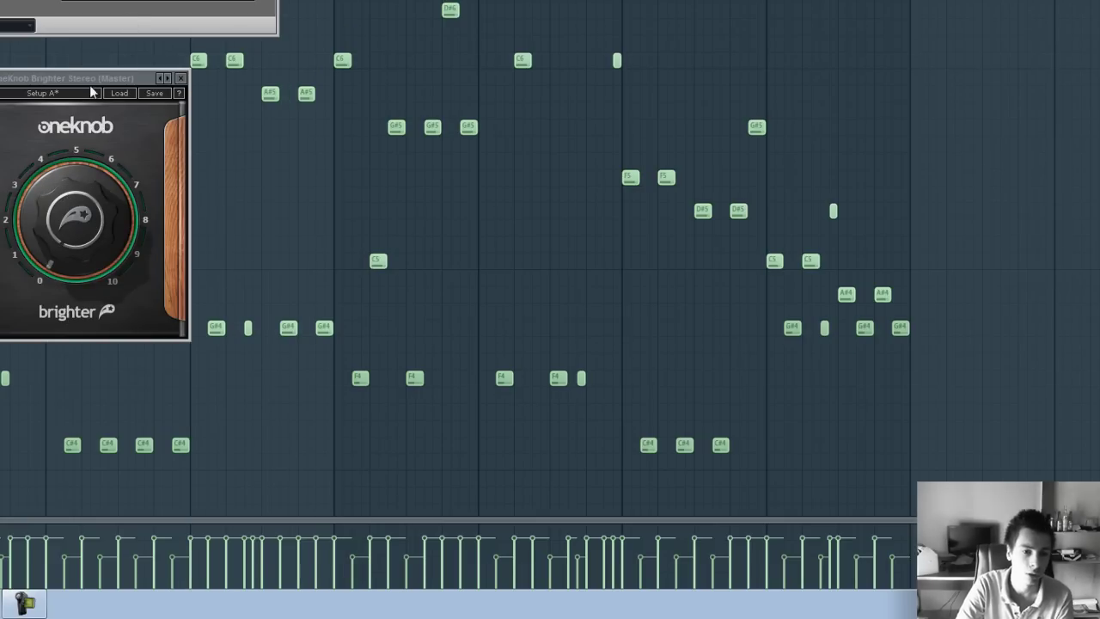
{"action": "mouse_move", "coordinate": [86, 212]}
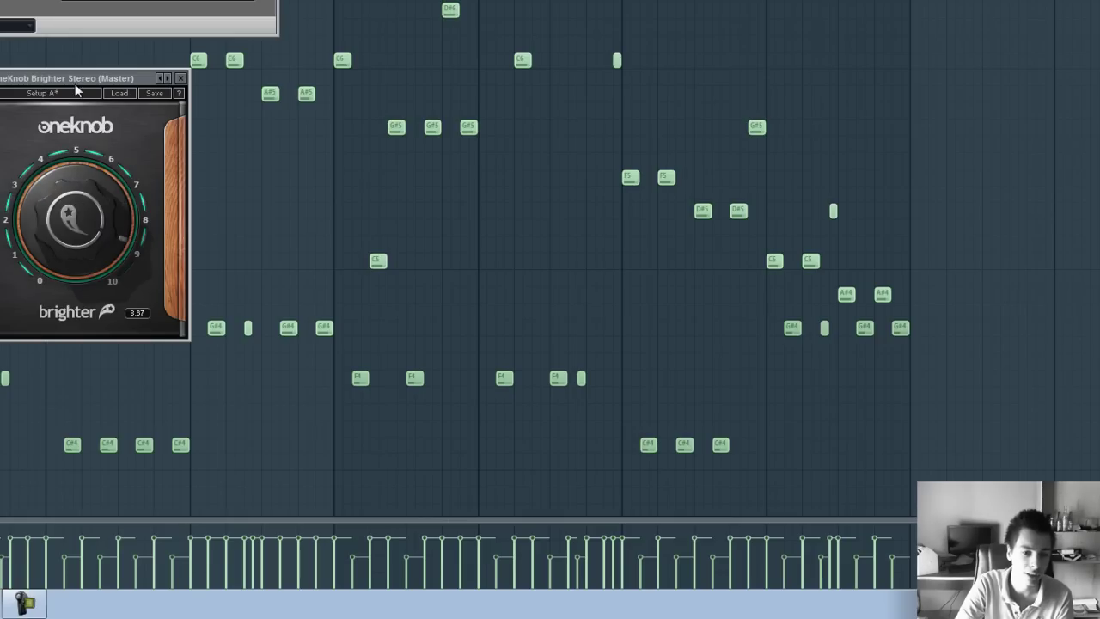
{"action": "left_click_drag", "start_coordinate": [74, 358], "coordinate": [89, 218]}
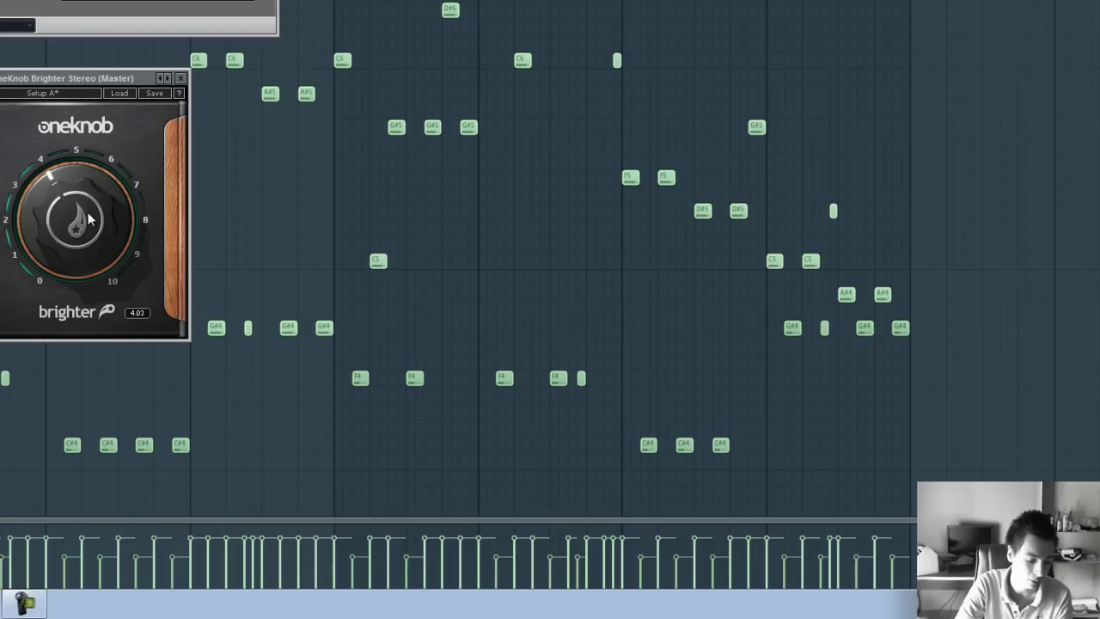
{"action": "mouse_move", "coordinate": [53, 191]}
{"action": "left_mouse_down"}
{"action": "mouse_move", "coordinate": [50, 273]}
{"action": "mouse_move", "coordinate": [51, 196]}
{"action": "left_mouse_up"}
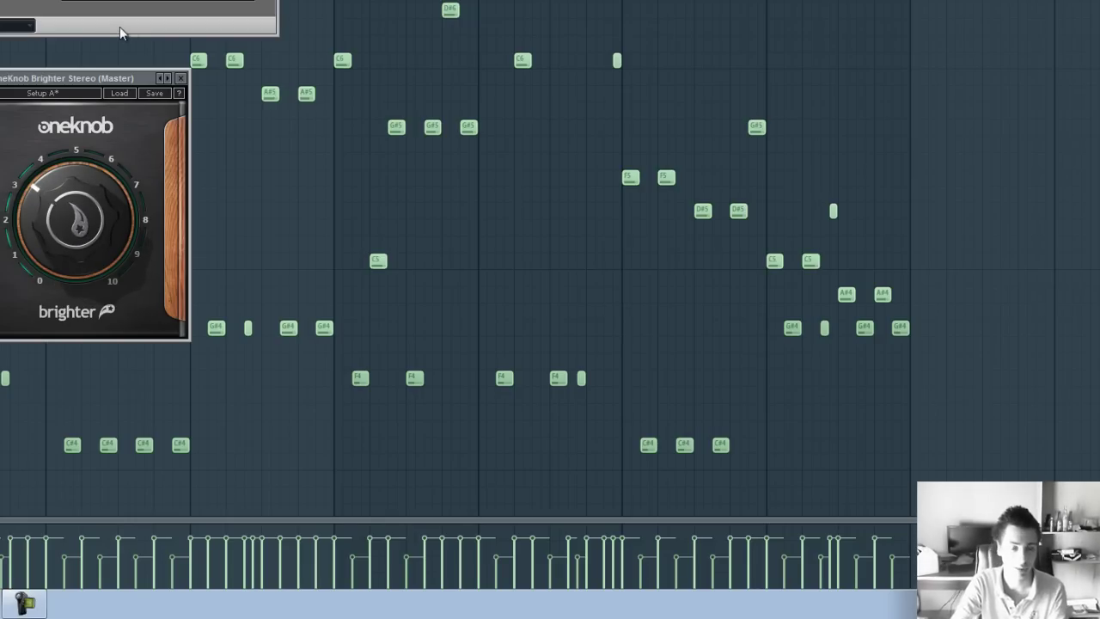
{"action": "left_click_drag", "start_coordinate": [128, 78], "coordinate": [129, 72]}
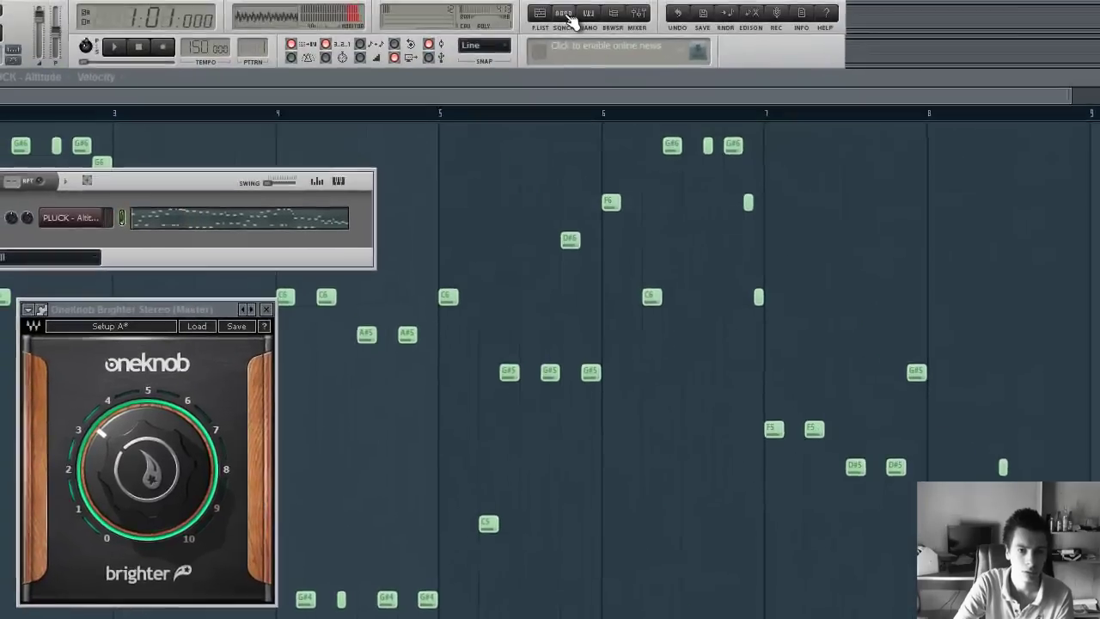
- Remove OneKnob Brighter Stereo from the first effect slot of mixer track Insert 2
{"action": "left_click", "coordinate": [567, 15]}
{"action": "left_click", "coordinate": [638, 13]}
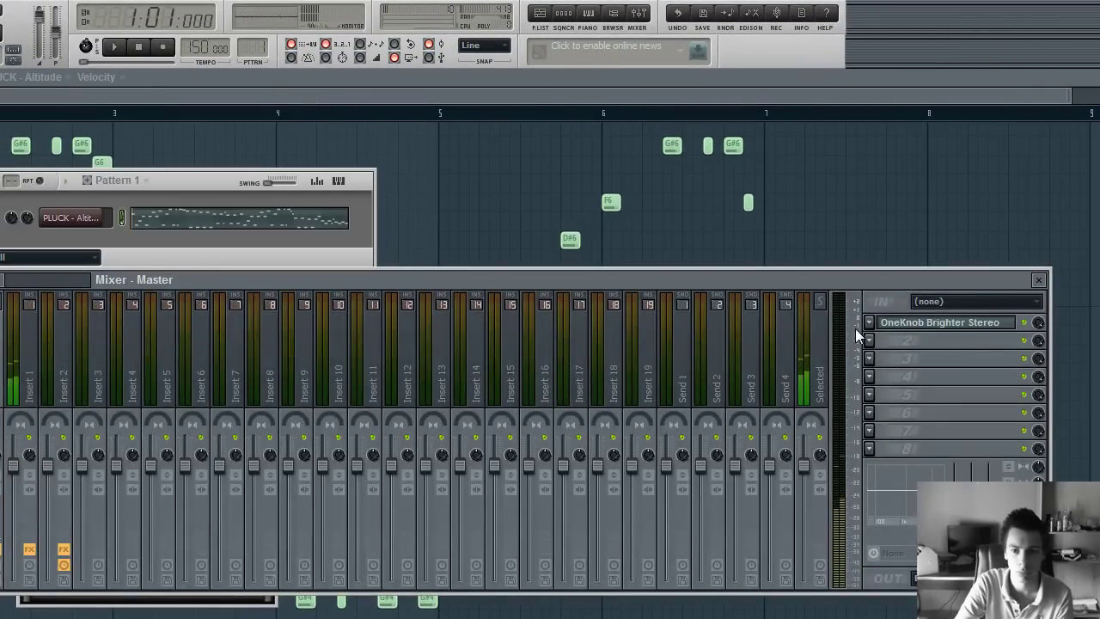
{"action": "left_click", "coordinate": [62, 369]}
{"action": "left_click", "coordinate": [32, 370]}
{"action": "left_click", "coordinate": [62, 368]}
{"action": "left_click", "coordinate": [871, 324]}
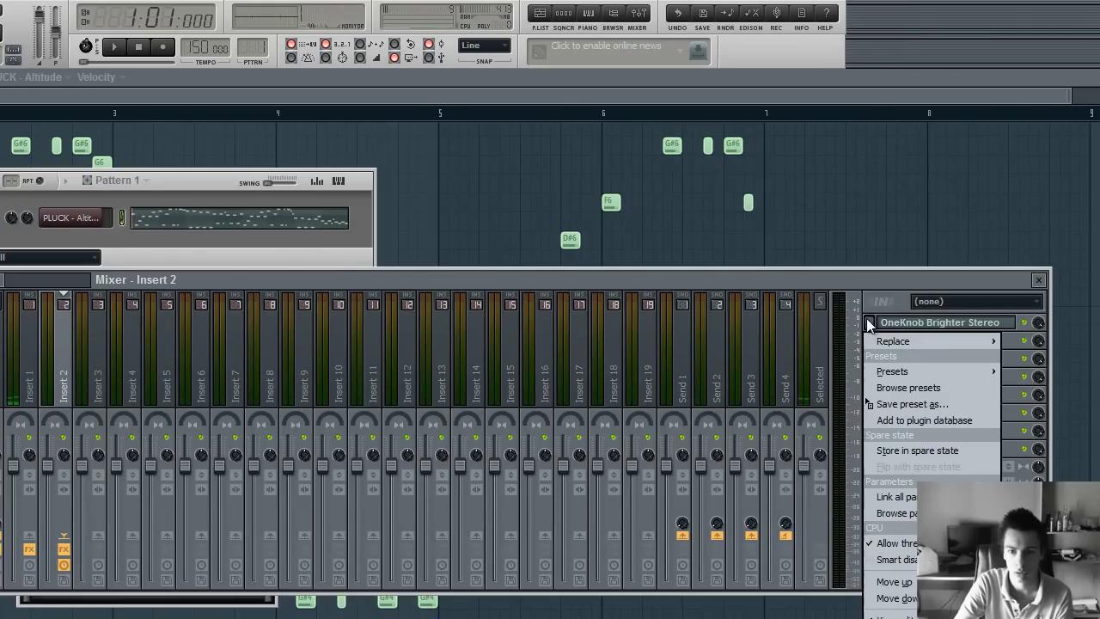
{"action": "mouse_move", "coordinate": [869, 334]}
{"action": "left_click", "coordinate": [1023, 105]}
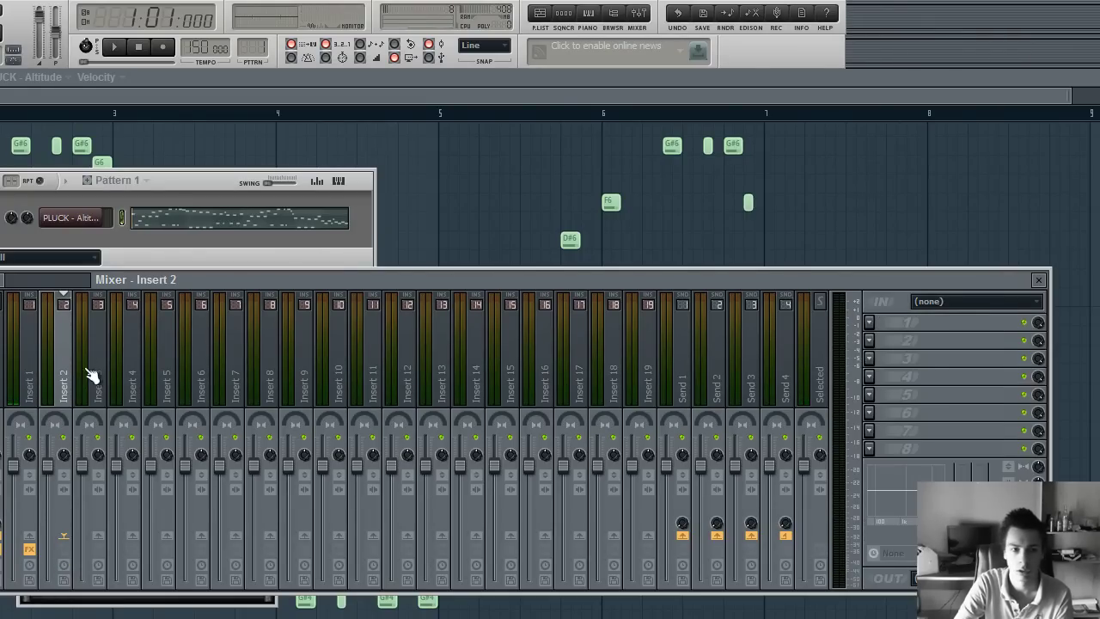
- Boost bands 1, 2, 3, 5 and 6 in Insert 1's Fruity Parametric EQ 2, with band 6 near 10 kHz, and close the EQ
{"action": "left_click", "coordinate": [33, 371]}
{"action": "left_click", "coordinate": [886, 322]}
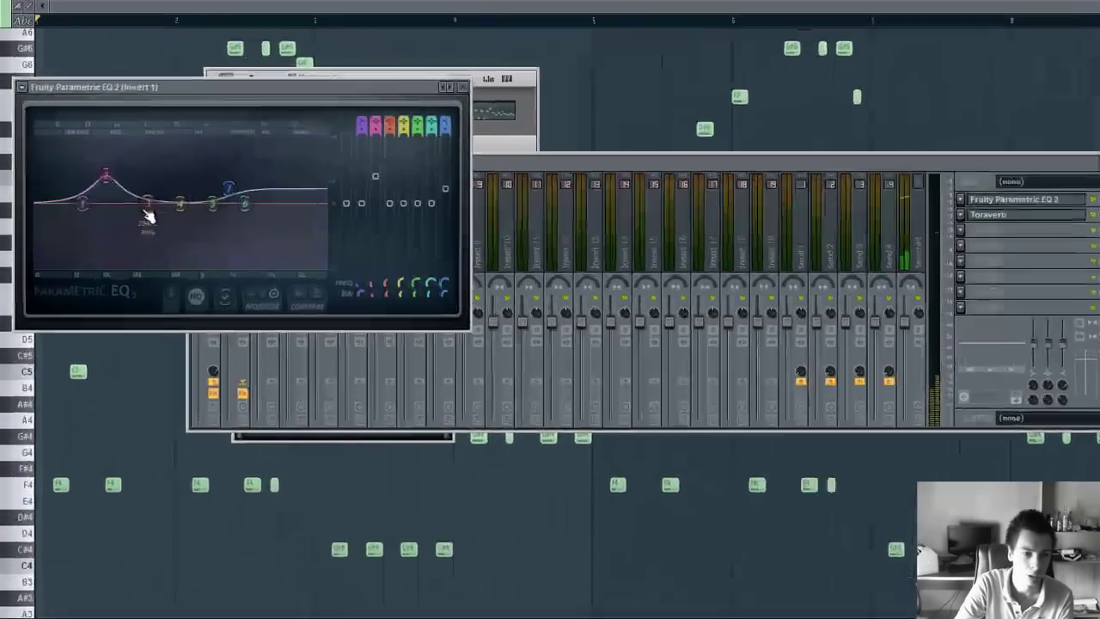
{"action": "left_click_drag", "start_coordinate": [115, 218], "coordinate": [114, 206]}
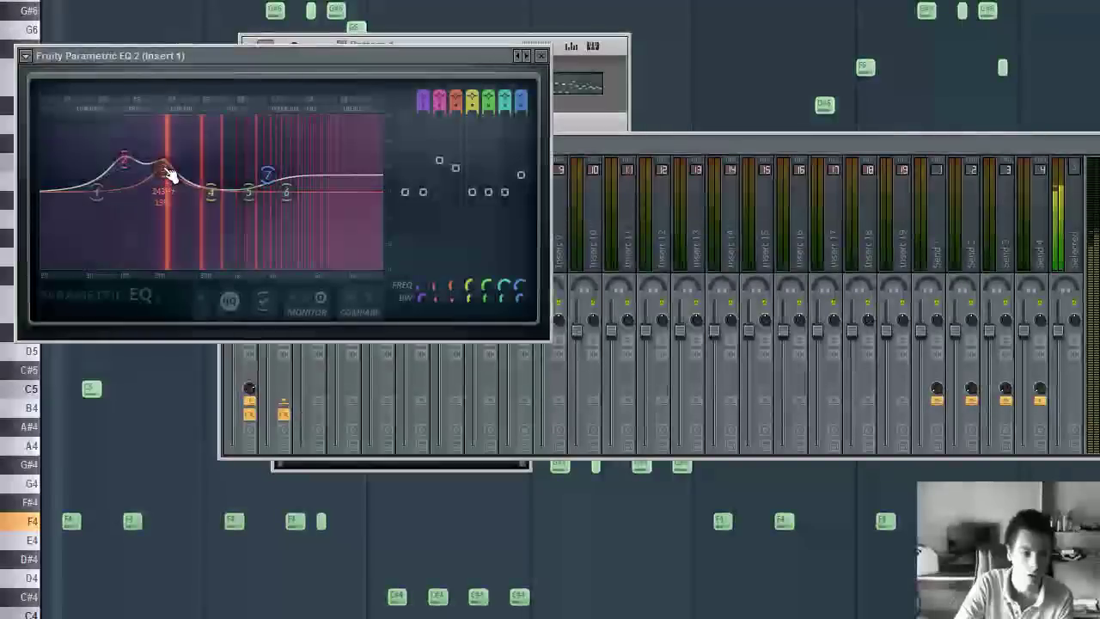
{"action": "left_click_drag", "start_coordinate": [123, 160], "coordinate": [108, 154]}
{"action": "left_click_drag", "start_coordinate": [97, 192], "coordinate": [97, 171]}
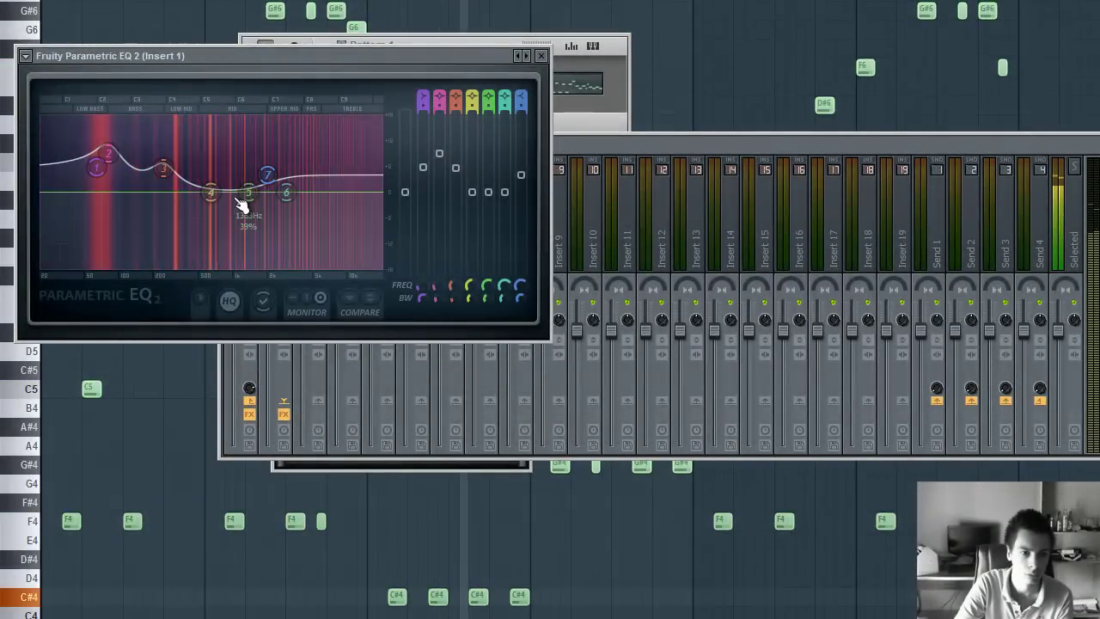
{"action": "left_click_drag", "start_coordinate": [289, 193], "coordinate": [352, 185]}
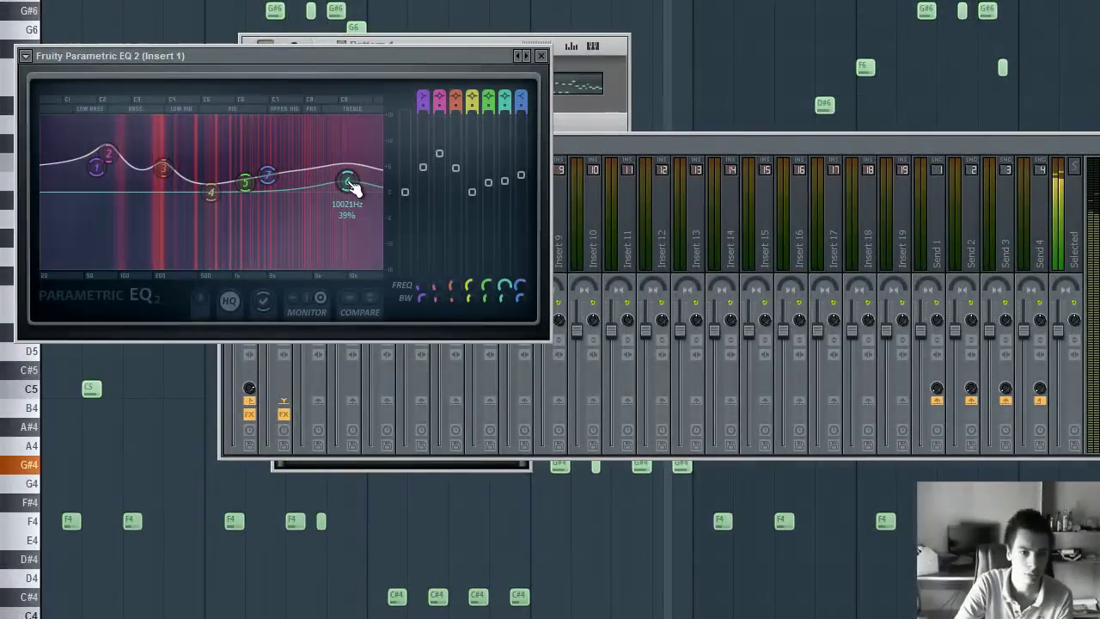
{"action": "left_click", "coordinate": [901, 143]}
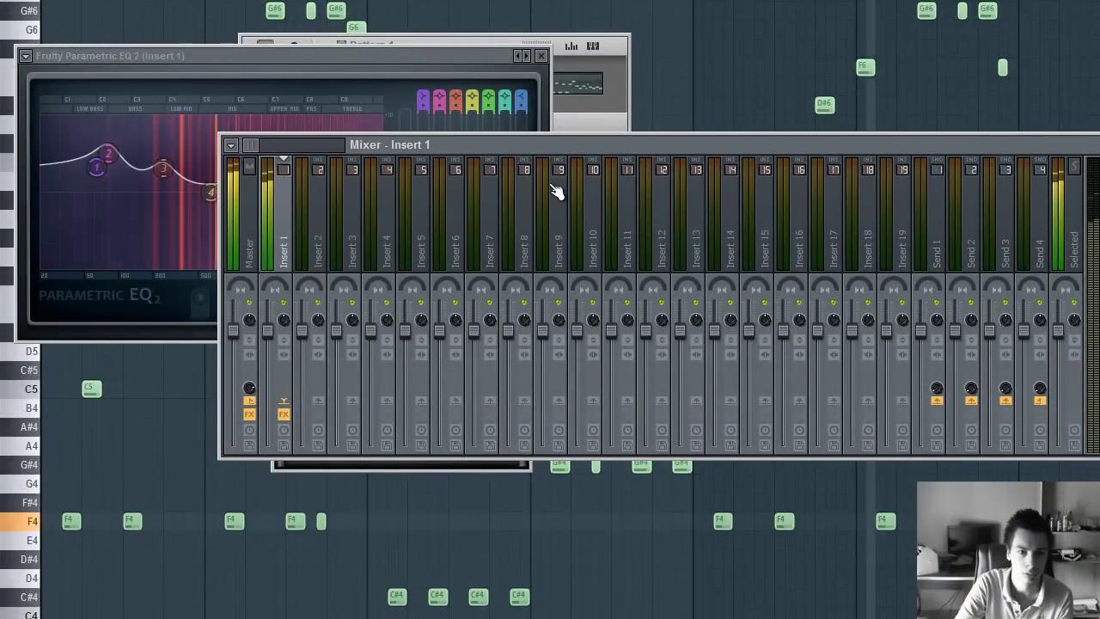
{"action": "left_click", "coordinate": [591, 119]}
{"action": "left_click", "coordinate": [199, 55]}
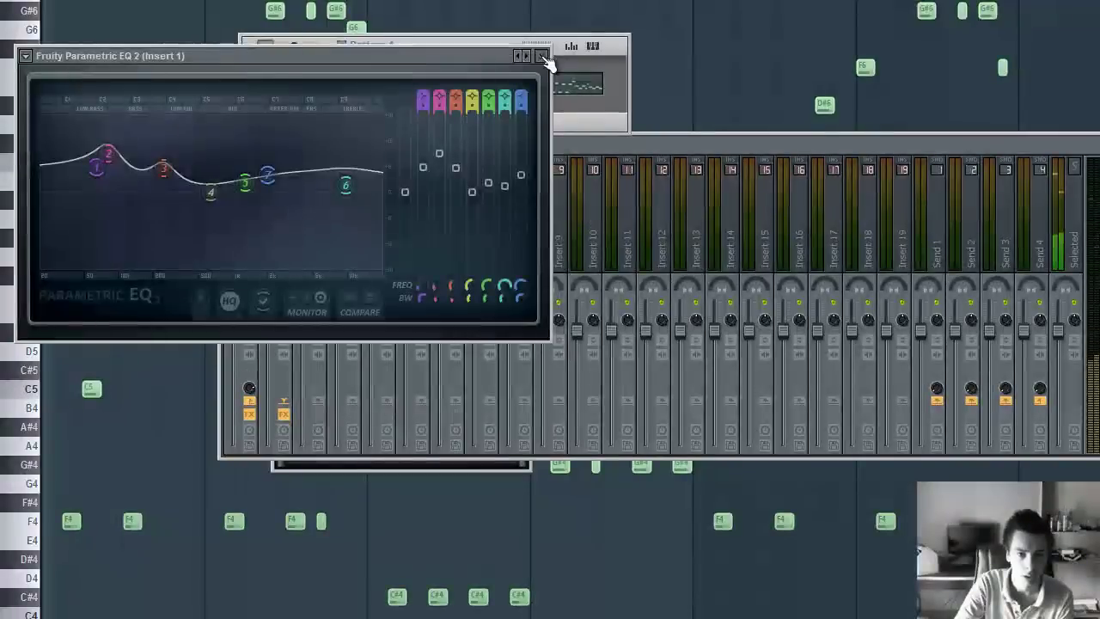
{"action": "left_click", "coordinate": [541, 56]}
- Load OneKnob Filter Stereo from WaveShell-VST 8.0 in the Master track's second effect slot, with its knob at 0 and resonance set to none
{"action": "left_click", "coordinate": [255, 219]}
{"action": "left_click", "coordinate": [1099, 205]}
{"action": "mouse_move", "coordinate": [1099, 191]}
{"action": "left_click", "coordinate": [1099, 139]}
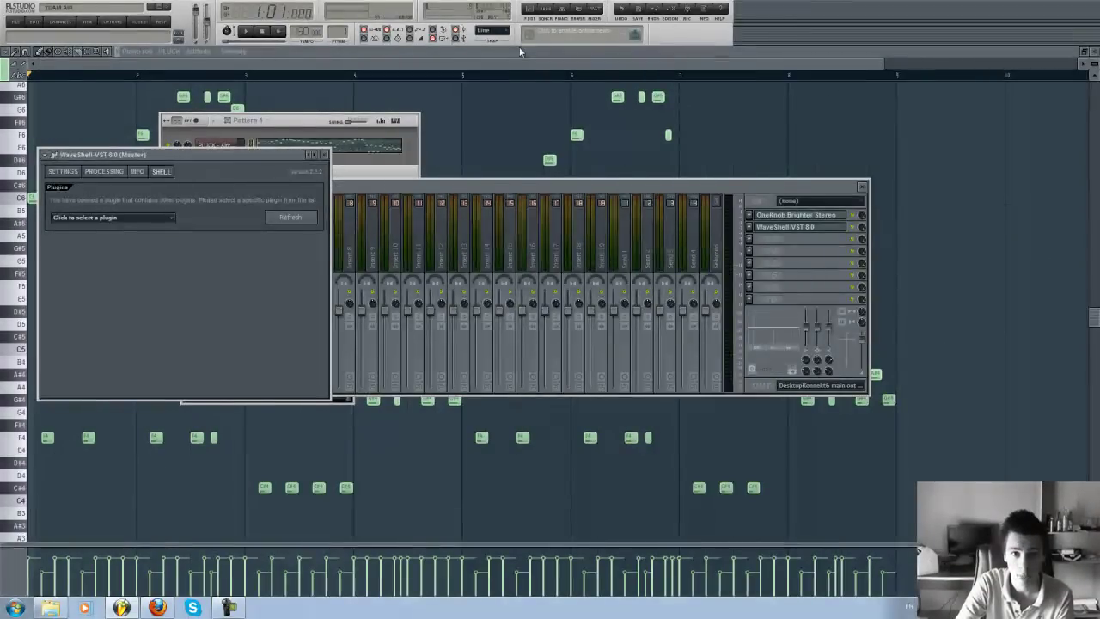
{"action": "left_click_drag", "start_coordinate": [175, 158], "coordinate": [469, 216]}
{"action": "left_click", "coordinate": [864, 188]}
{"action": "left_click_drag", "start_coordinate": [460, 319], "coordinate": [422, 509]}
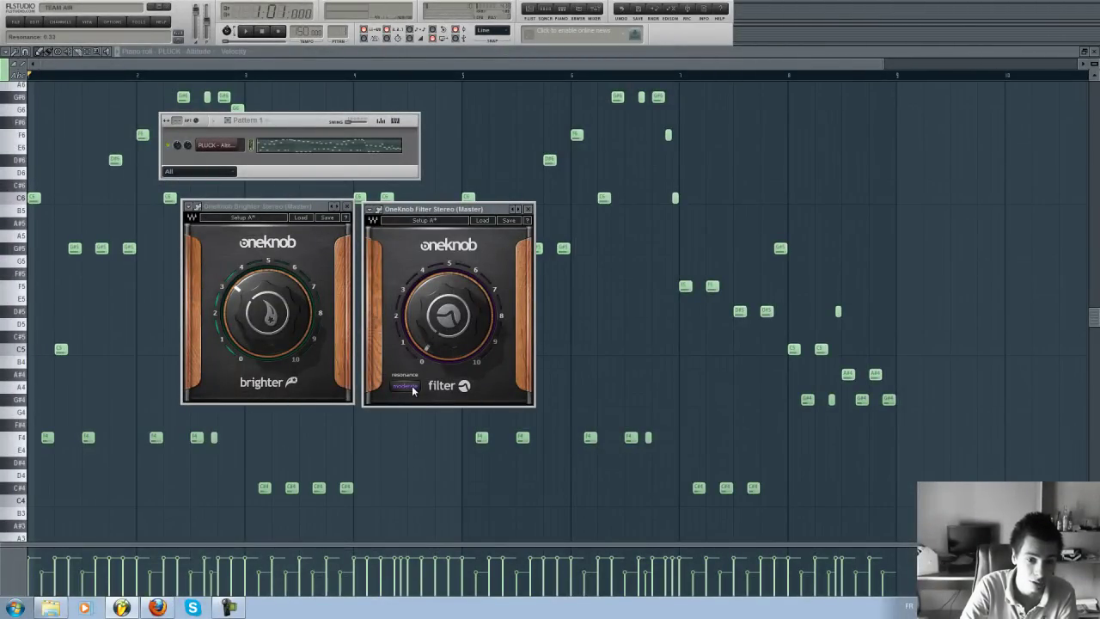
{"action": "left_click", "coordinate": [416, 392]}
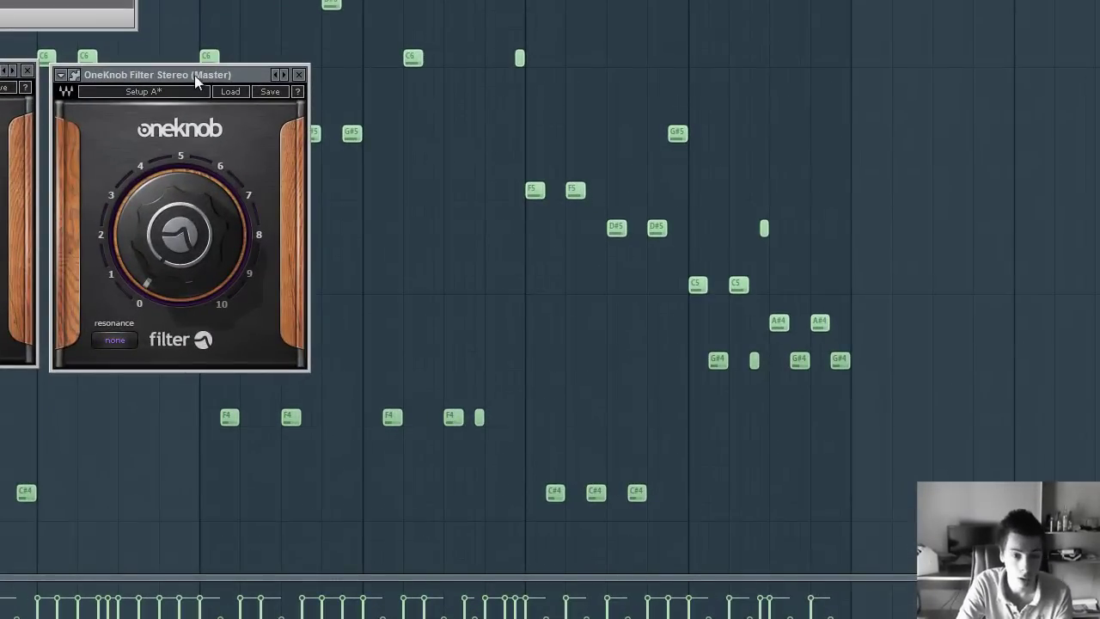
- Try randomizing the OneKnob Filter Stereo settings
{"action": "left_click", "coordinate": [61, 75]}
{"action": "mouse_move", "coordinate": [96, 118]}
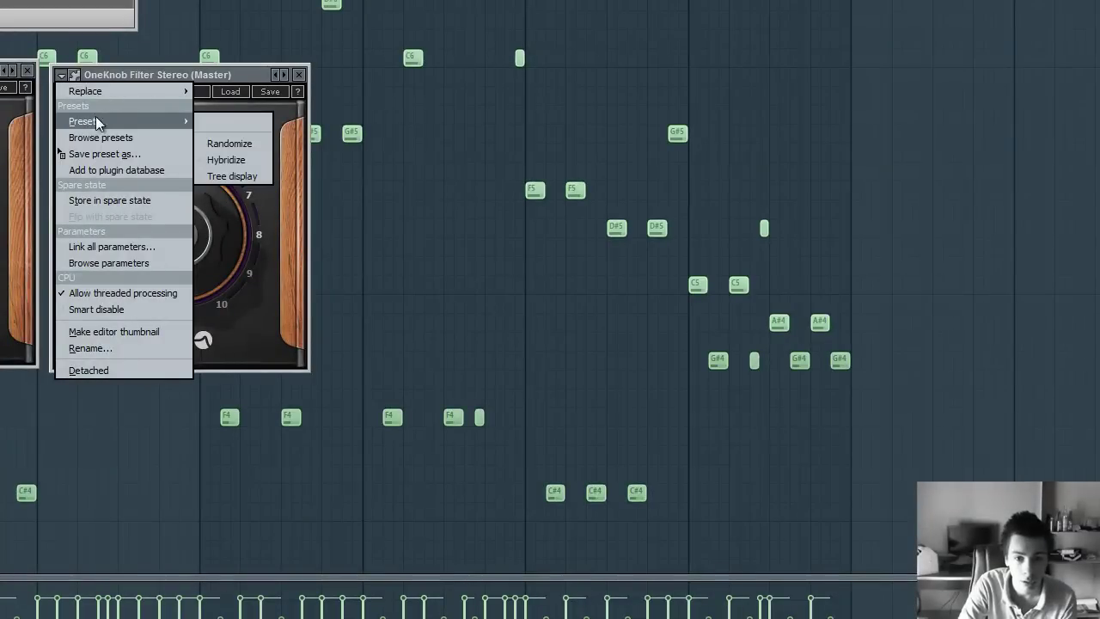
{"action": "left_click", "coordinate": [225, 150]}
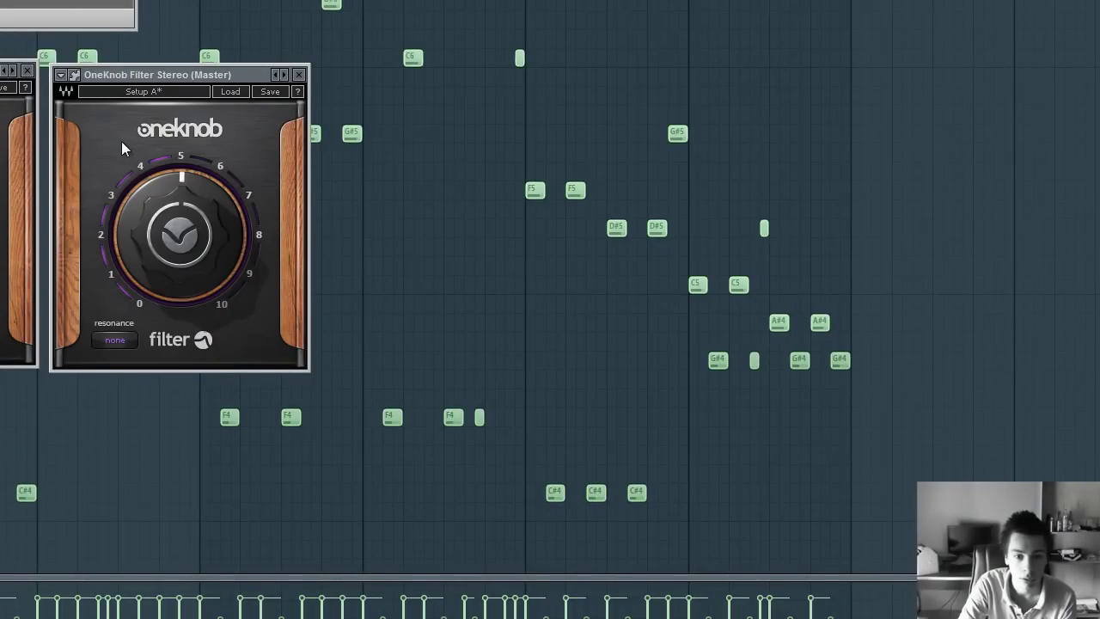
{"action": "left_click", "coordinate": [61, 76]}
{"action": "mouse_move", "coordinate": [73, 122]}
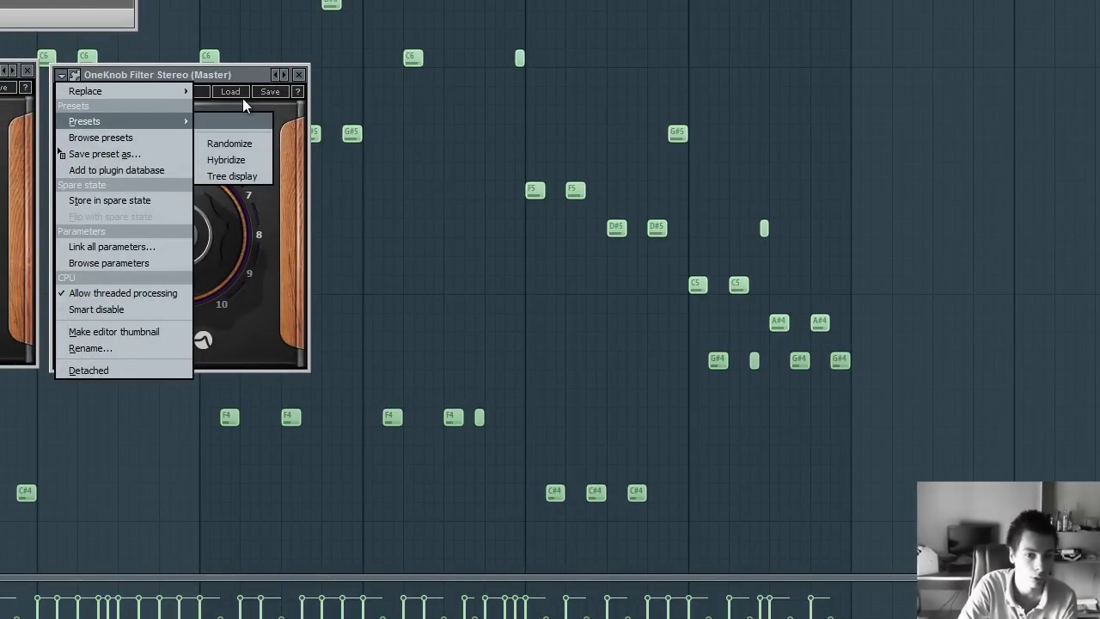
{"action": "left_click", "coordinate": [223, 144]}
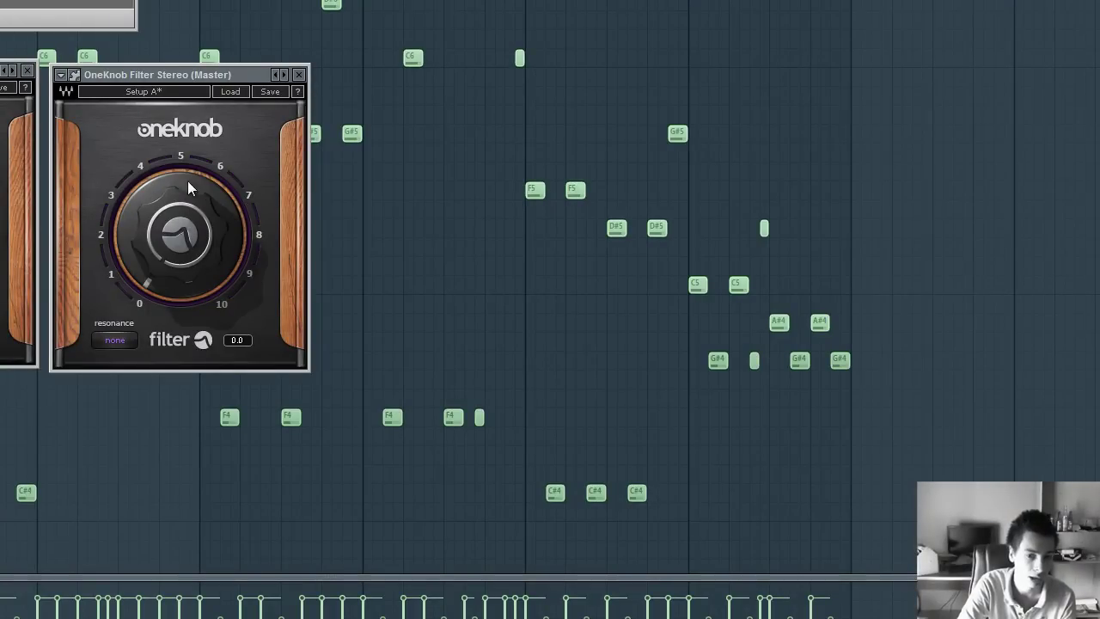
- Raise the OneKnob Filter knob to between 1 and 2
{"action": "mouse_move", "coordinate": [201, 180]}
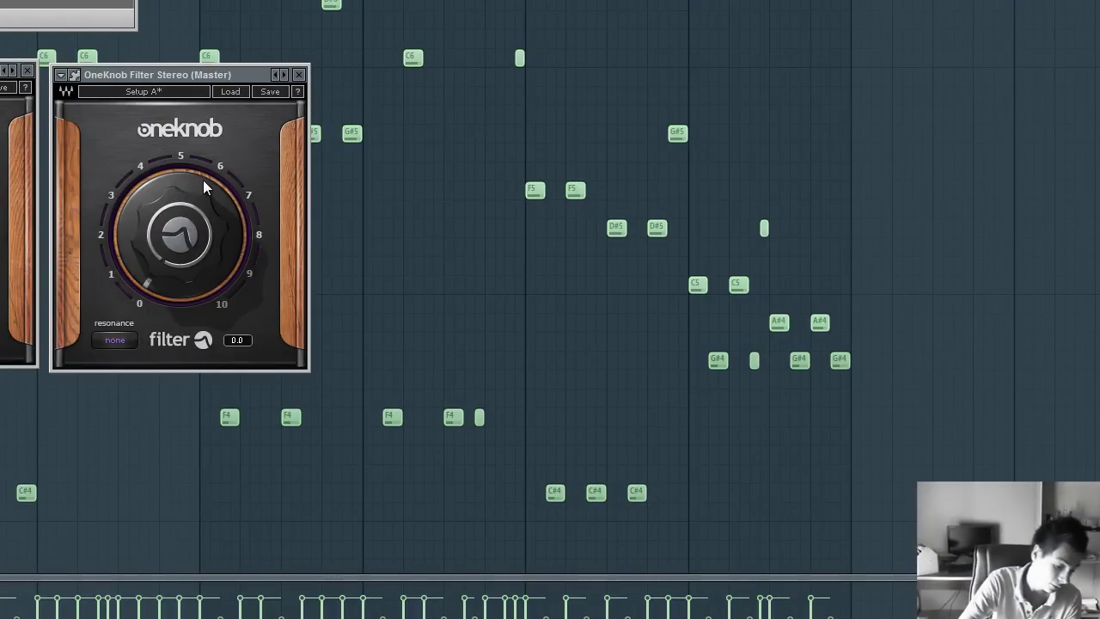
{"action": "mouse_move", "coordinate": [199, 285]}
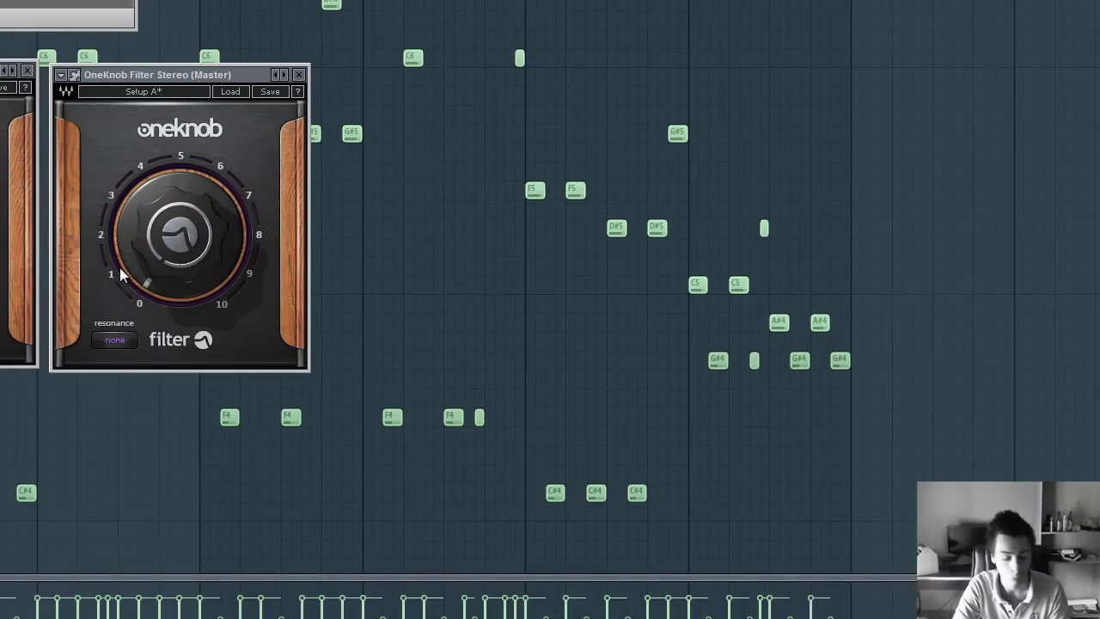
{"action": "left_click_drag", "start_coordinate": [130, 282], "coordinate": [173, 284]}
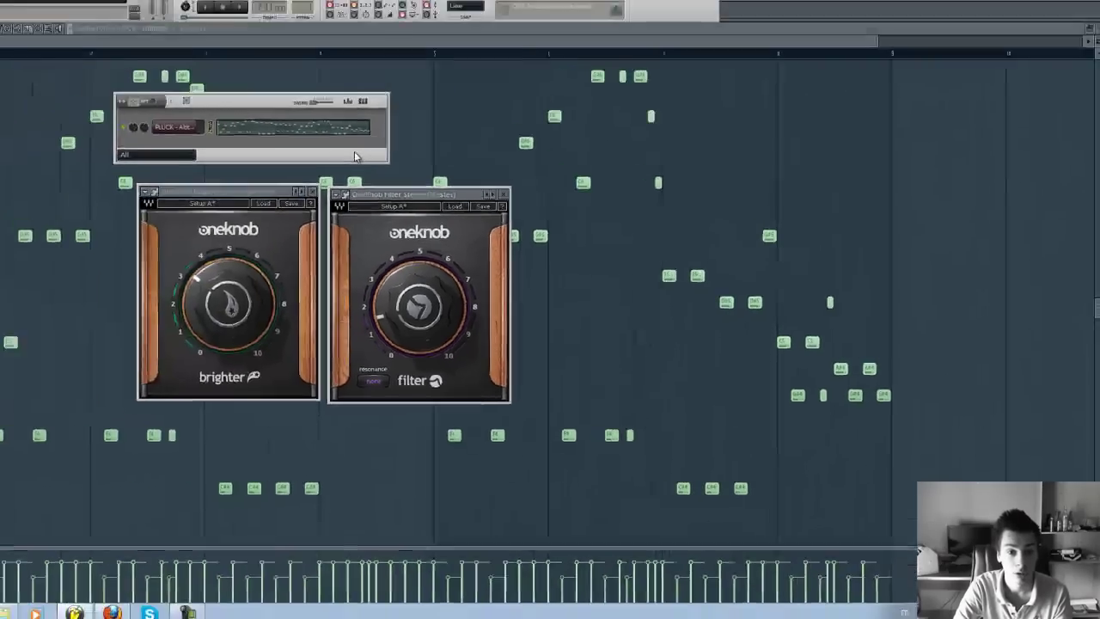
- Sweep the OneKnob Filter knob up to 10 and back down to near 0 with resonance at none while the melody plays
{"action": "left_click_drag", "start_coordinate": [422, 320], "coordinate": [505, 69]}
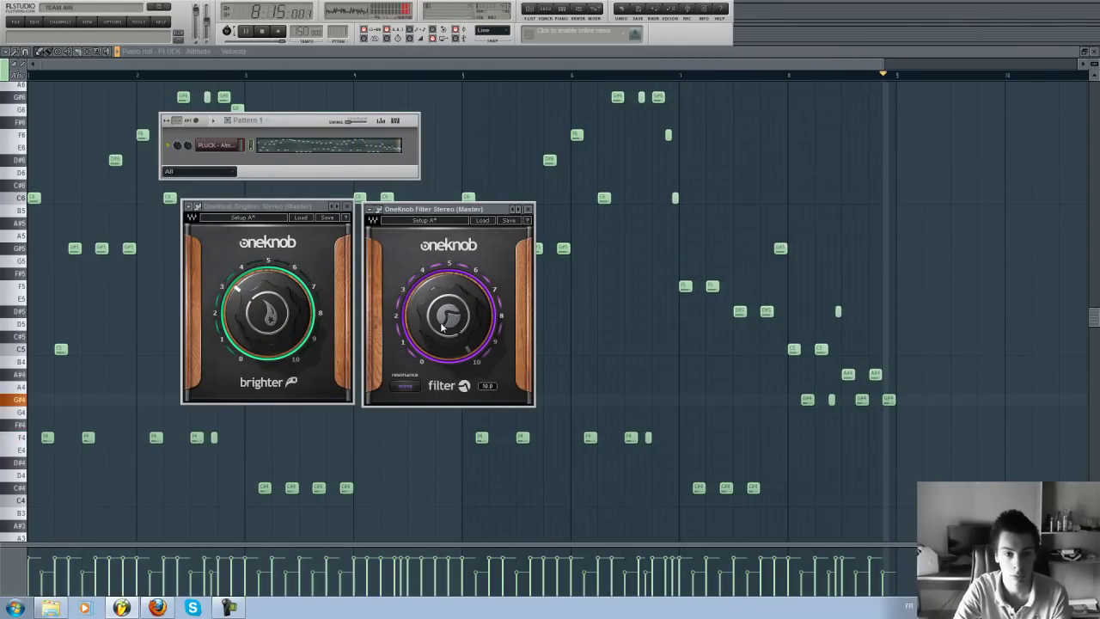
{"action": "left_click_drag", "start_coordinate": [458, 329], "coordinate": [444, 385]}
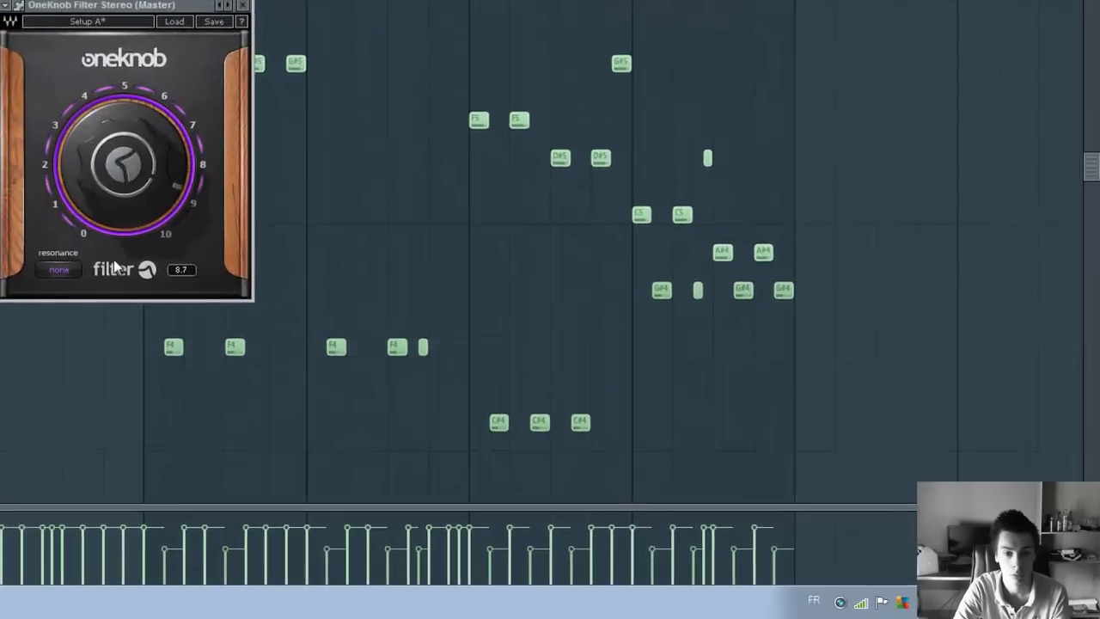
{"action": "left_click_drag", "start_coordinate": [115, 269], "coordinate": [118, 406]}
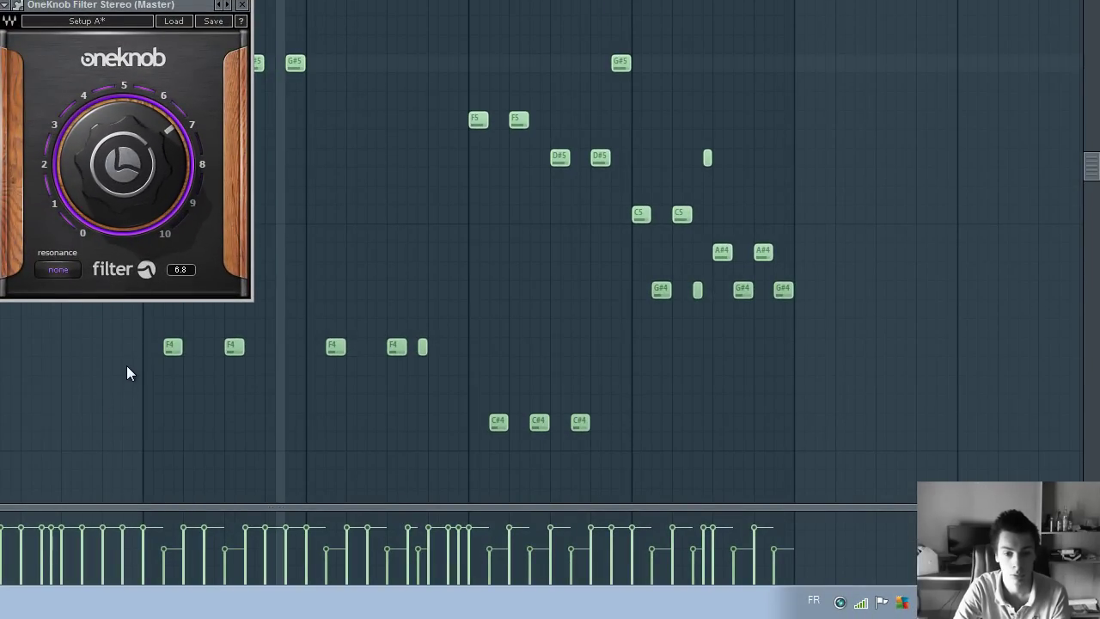
{"action": "left_click_drag", "start_coordinate": [123, 368], "coordinate": [76, 568]}
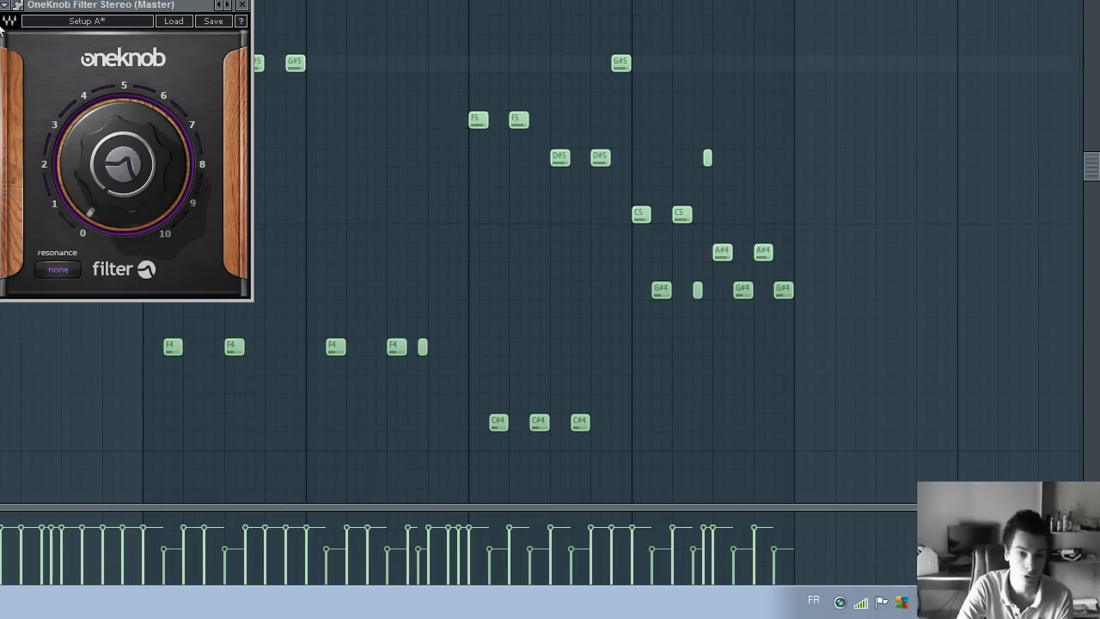
- Set the OneKnob Filter resonance to moderate and raise its knob from 0 to above 7 while the melody plays
{"action": "left_click", "coordinate": [58, 269]}
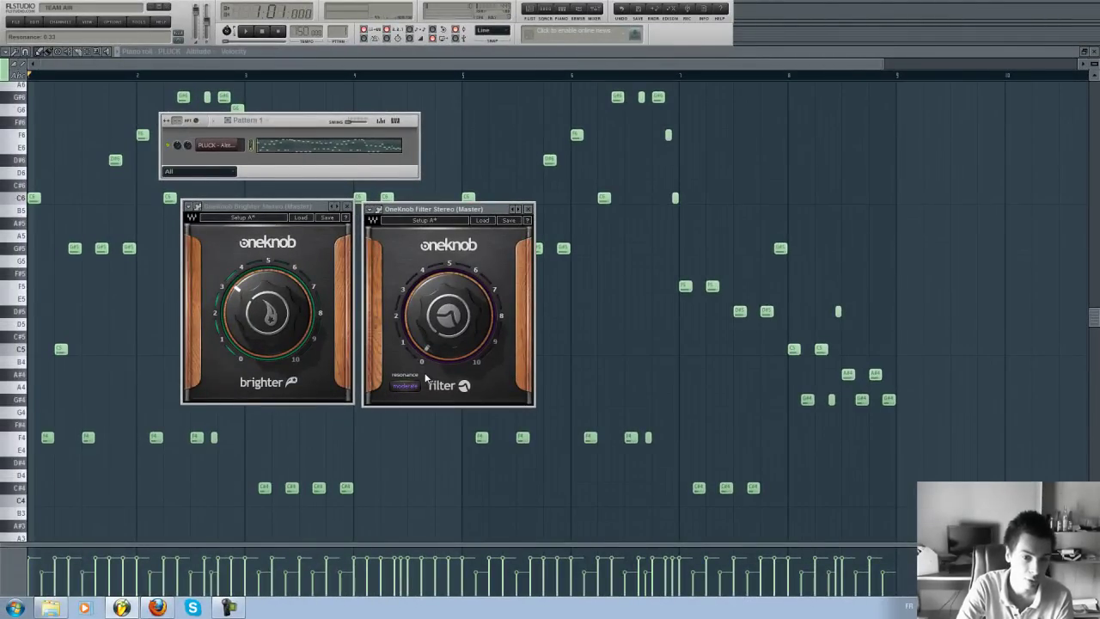
{"action": "mouse_move", "coordinate": [424, 364]}
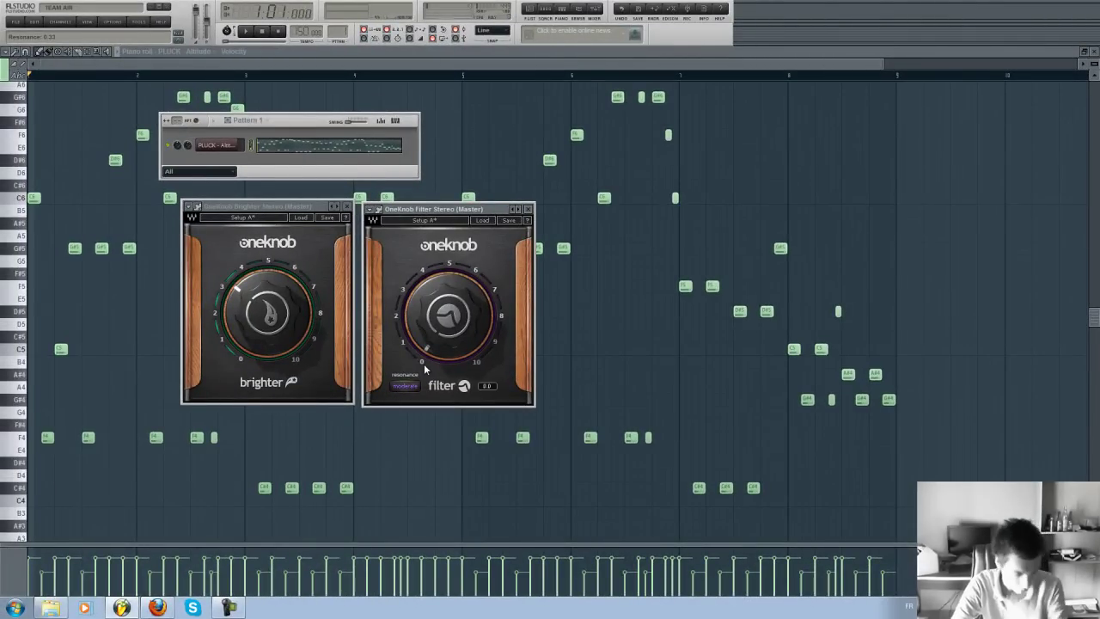
{"action": "left_click_drag", "start_coordinate": [417, 210], "coordinate": [419, 208]}
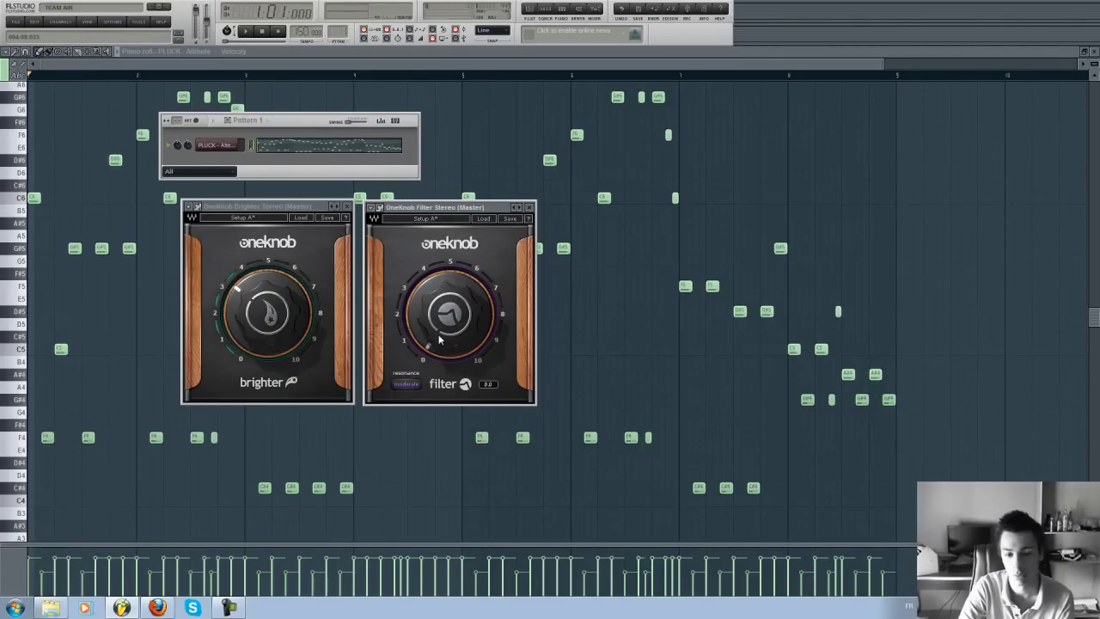
{"action": "key", "text": "space"}
{"action": "left_click_drag", "start_coordinate": [456, 329], "coordinate": [469, 71]}
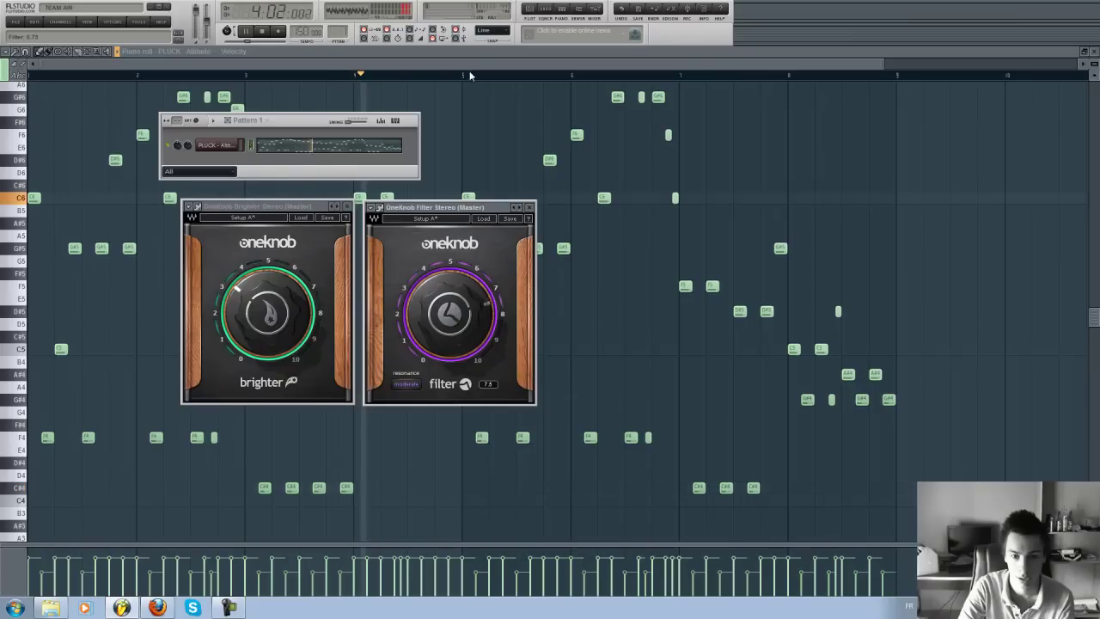
{"action": "key", "text": "space"}
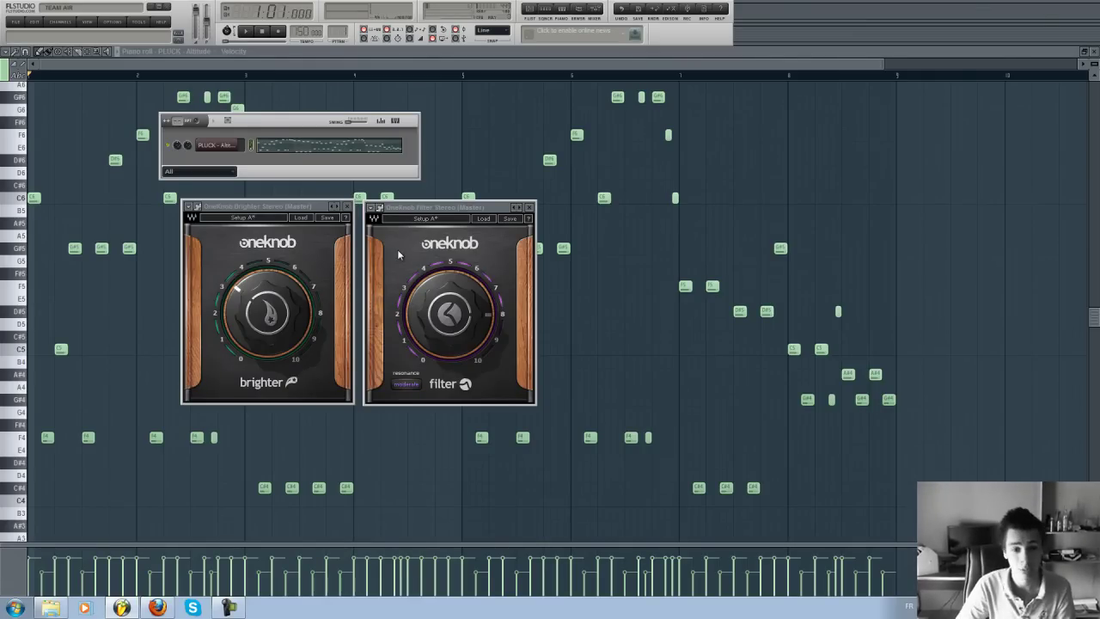
- Set the OneKnob Filter resonance to high, reset its knob to 0 and raise it to about 7 during playback
{"action": "left_click", "coordinate": [408, 381]}
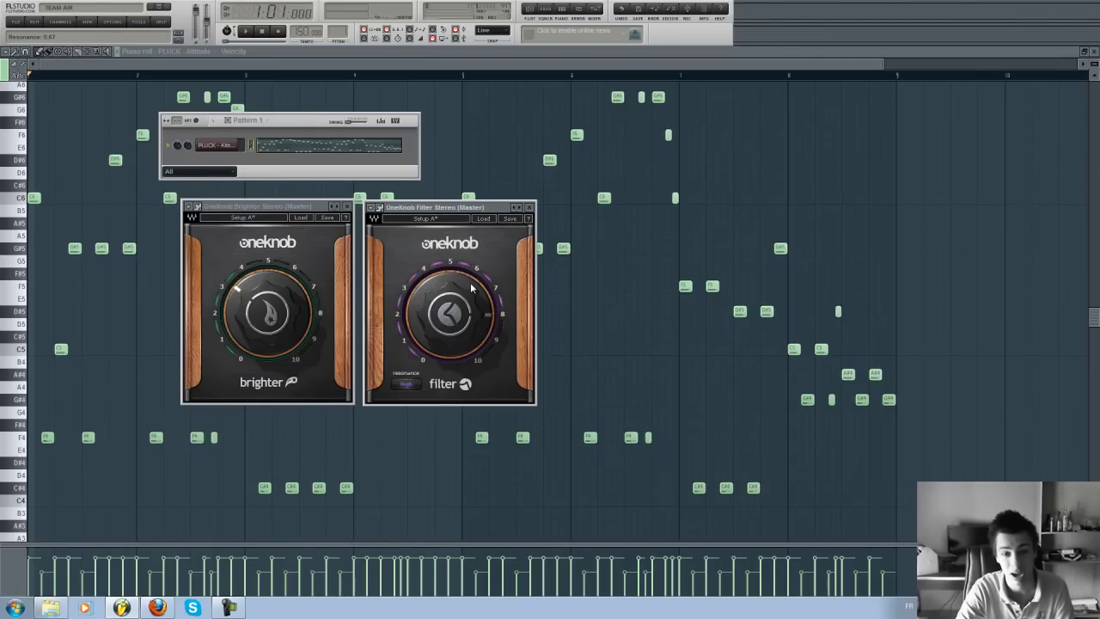
{"action": "left_click_drag", "start_coordinate": [462, 305], "coordinate": [432, 305]}
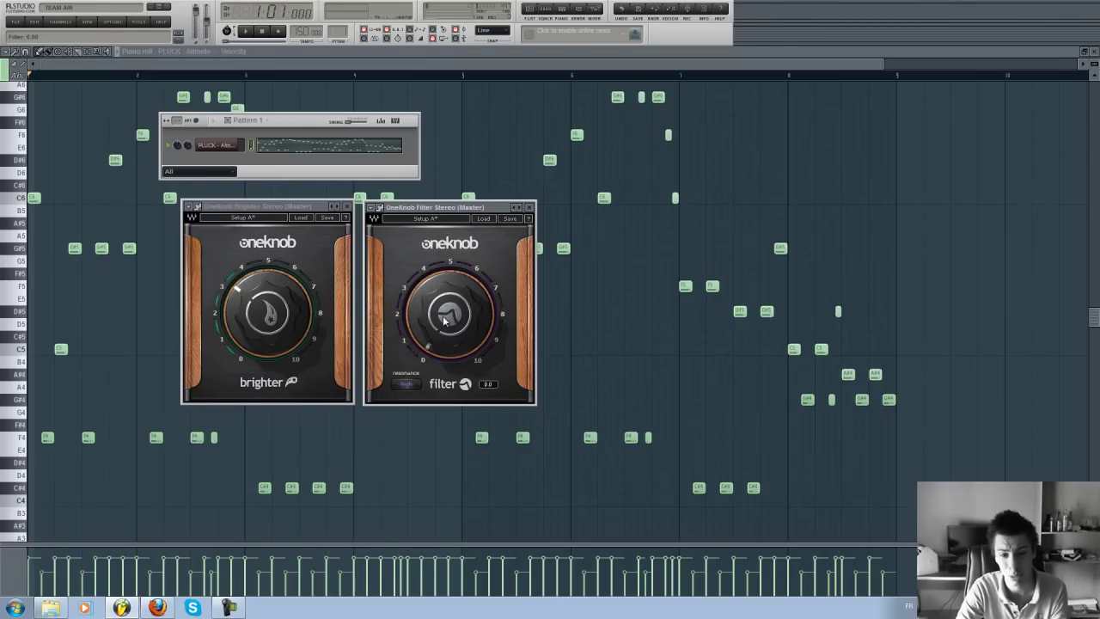
{"action": "key", "text": "space"}
{"action": "left_click_drag", "start_coordinate": [420, 342], "coordinate": [421, 219]}
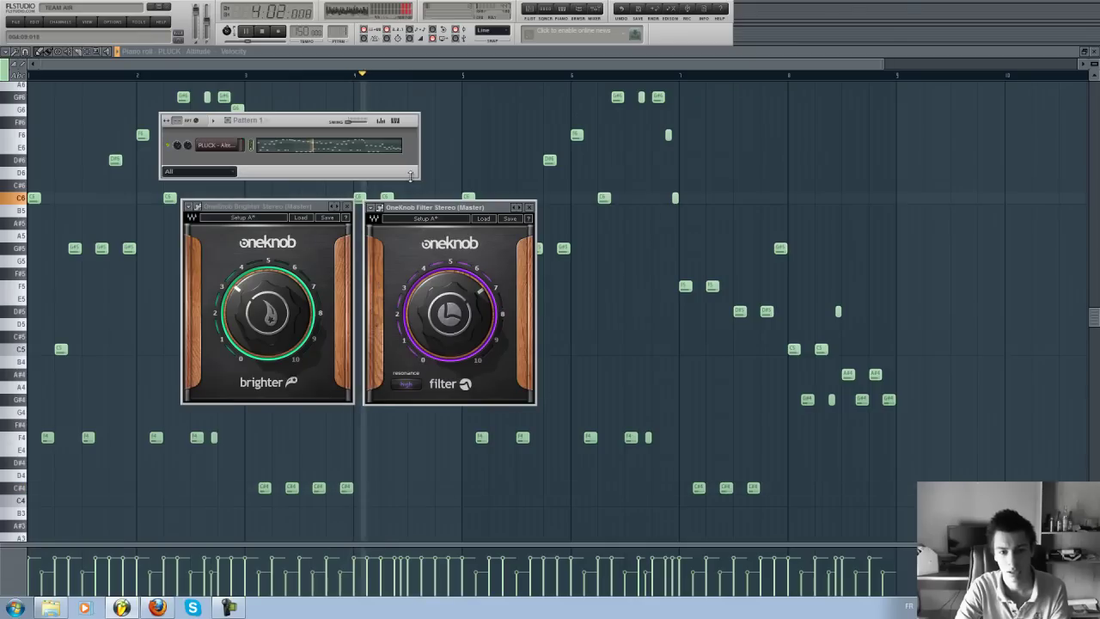
{"action": "key", "text": "space"}
- Set the OneKnob Filter resonance to extreme, lower its knob to between 1 and 2 and sweep it upward during playback
{"action": "left_click", "coordinate": [406, 385]}
{"action": "left_click", "coordinate": [454, 289], "text": "alt"}
{"action": "left_click_drag", "start_coordinate": [455, 289], "coordinate": [429, 263]}
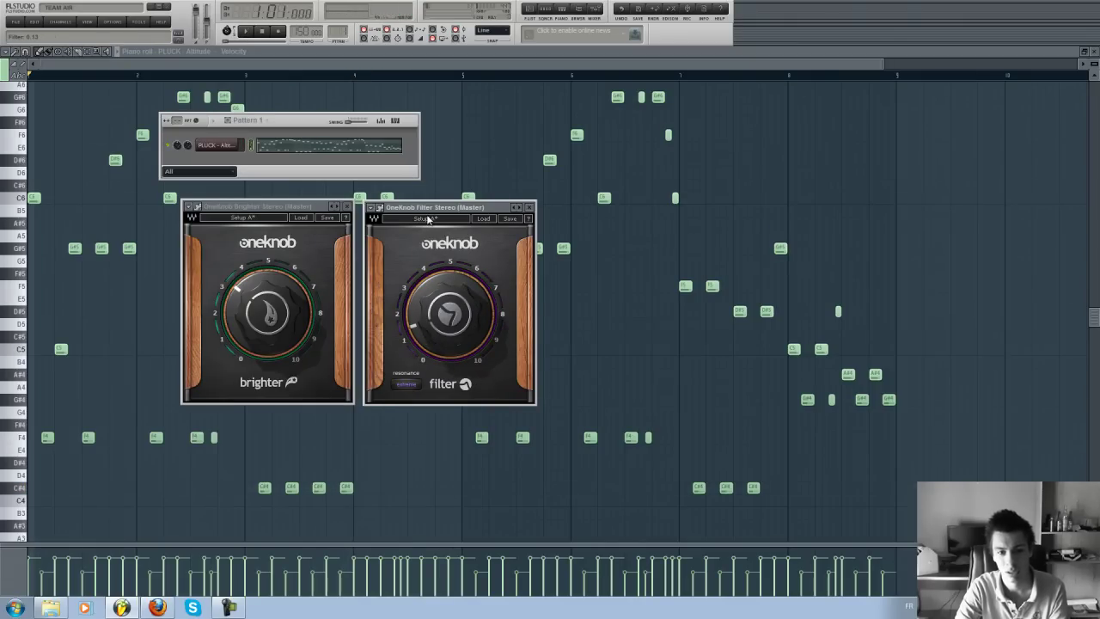
{"action": "key", "text": "space"}
{"action": "scroll", "coordinate": [446, 260], "scroll_direction": "up", "scroll_amount": 3}
{"action": "left_click_drag", "start_coordinate": [446, 260], "coordinate": [461, 189]}
{"action": "key", "text": "space"}
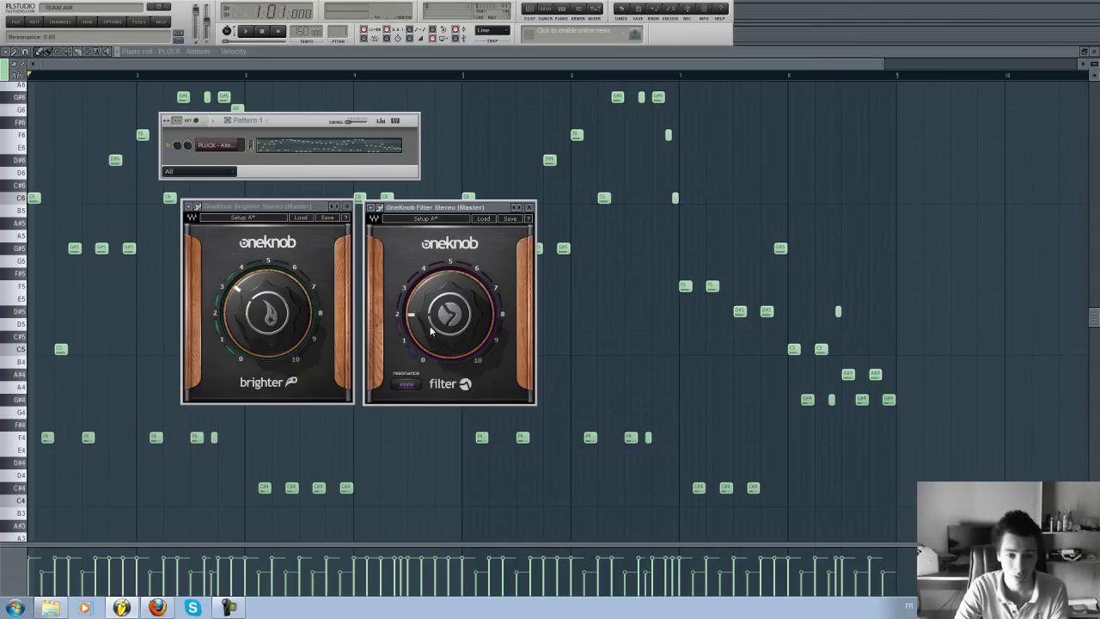
- Load OneKnob Driver Stereo from WaveShell-VST 8.0 in the Master track's third effect slot and place its window beside OneKnob Filter
{"action": "left_click", "coordinate": [596, 12]}
{"action": "left_click", "coordinate": [750, 239]}
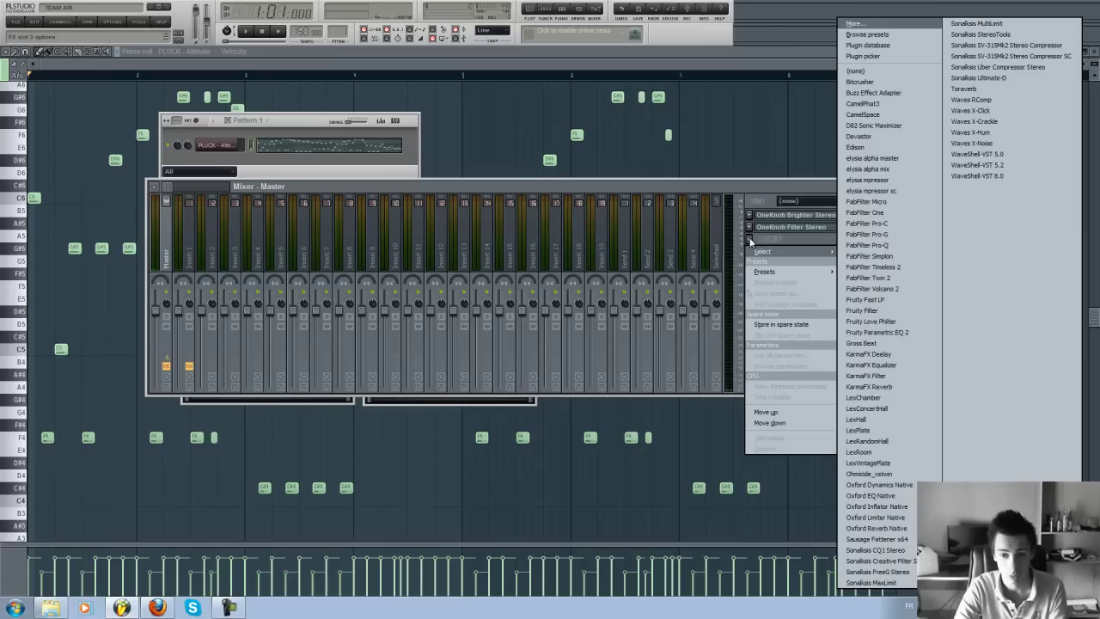
{"action": "left_click", "coordinate": [978, 176]}
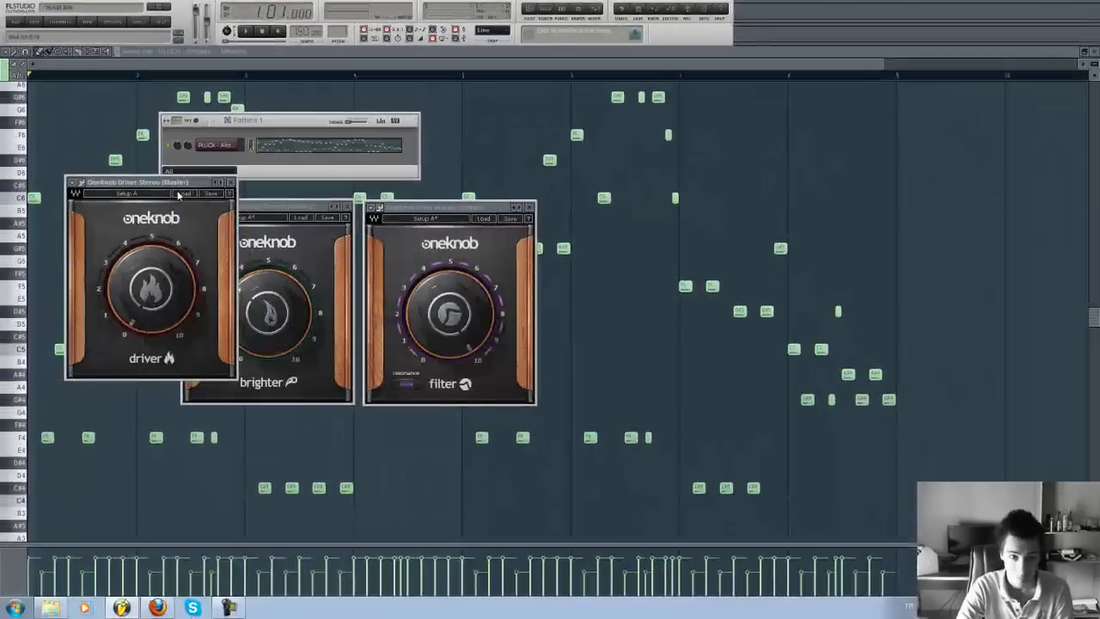
{"action": "left_click_drag", "start_coordinate": [178, 191], "coordinate": [662, 211]}
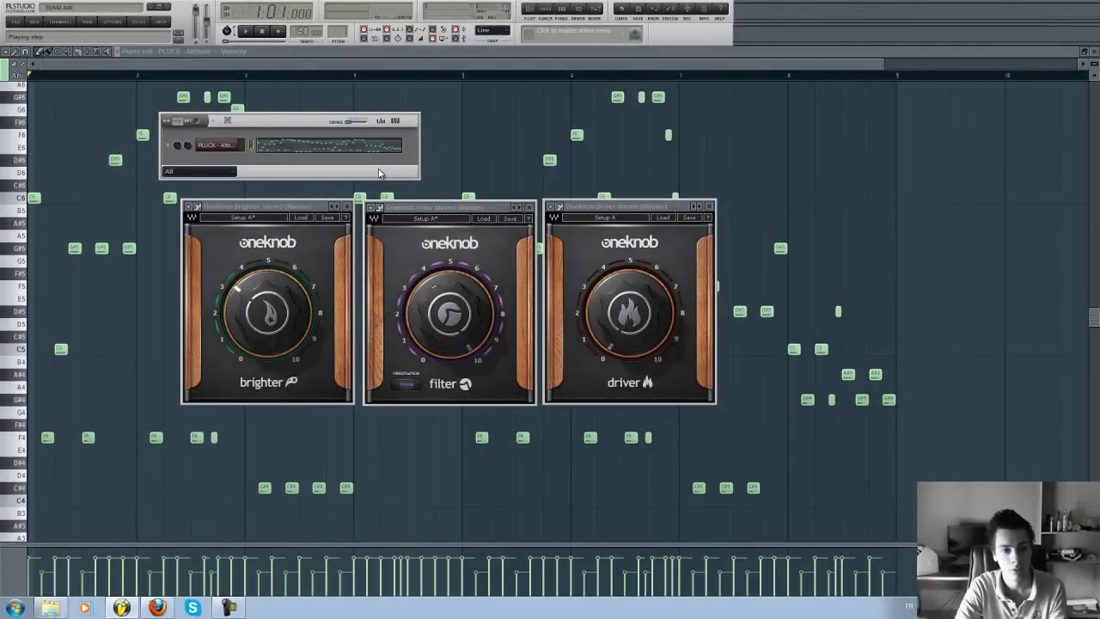
- Play the melody and sweep the OneKnob Driver knob up and back down to 0.6
{"action": "key", "text": "space"}
{"action": "left_click", "coordinate": [623, 306]}
{"action": "left_click_drag", "start_coordinate": [622, 227], "coordinate": [632, 151]}
{"action": "left_click_drag", "start_coordinate": [620, 341], "coordinate": [589, 498]}
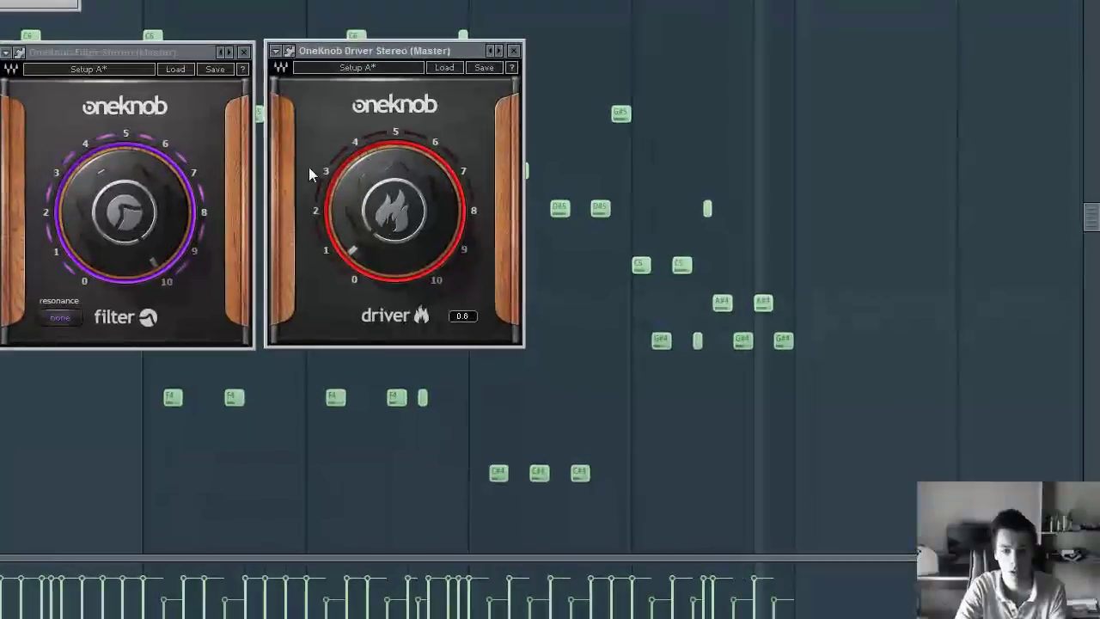
- Try OneKnob Driver amounts of 1.2, 2.6 and 1.8, and settle its knob between 0 and 1
{"action": "left_click_drag", "start_coordinate": [390, 221], "coordinate": [381, 291]}
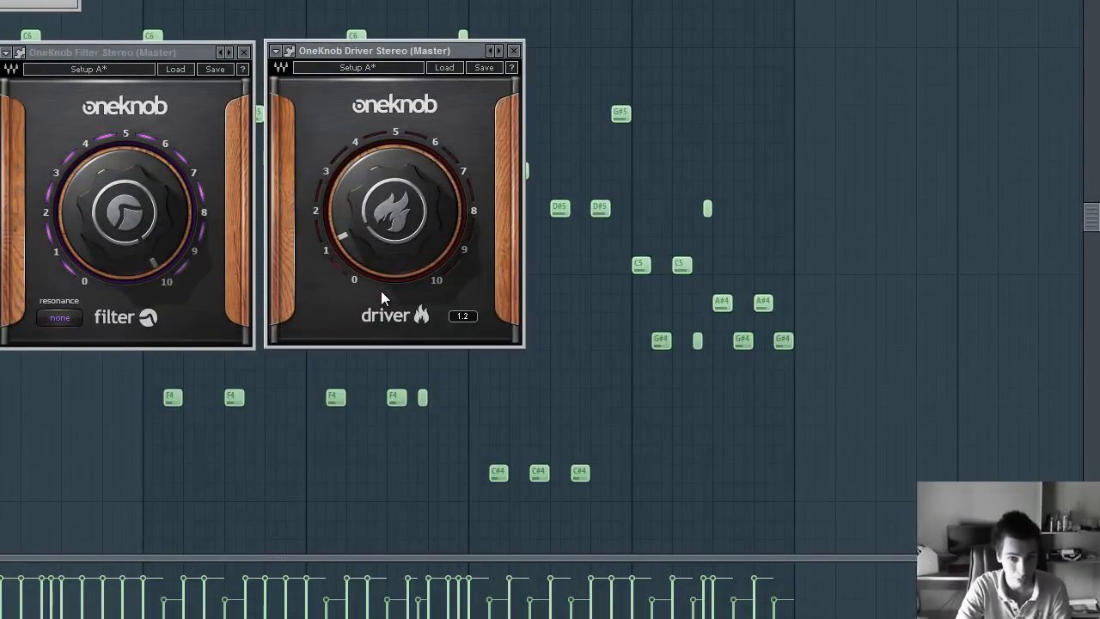
{"action": "mouse_move", "coordinate": [369, 219]}
{"action": "left_mouse_down"}
{"action": "mouse_move", "coordinate": [336, 201]}
{"action": "mouse_move", "coordinate": [348, 220]}
{"action": "left_mouse_up"}
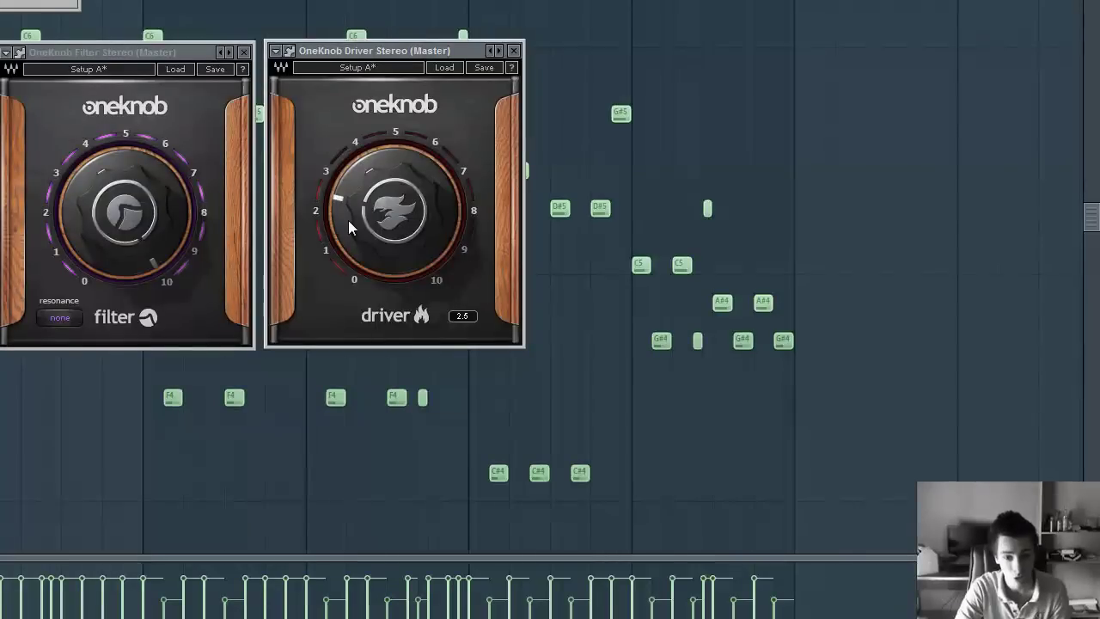
{"action": "left_click_drag", "start_coordinate": [378, 128], "coordinate": [367, 208]}
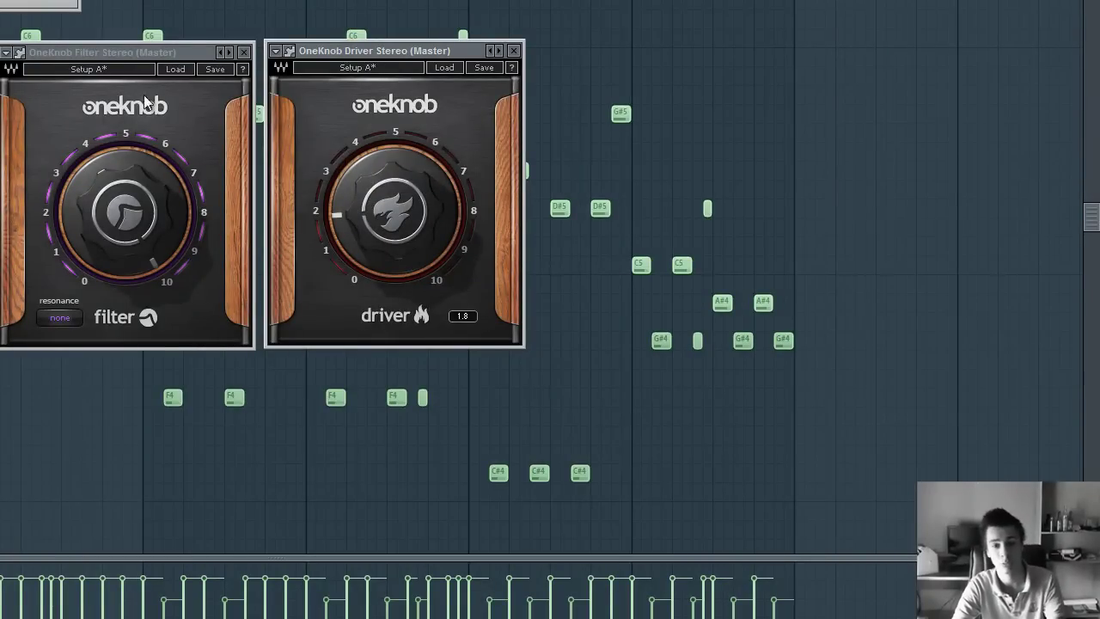
{"action": "left_click_drag", "start_coordinate": [393, 216], "coordinate": [402, 290]}
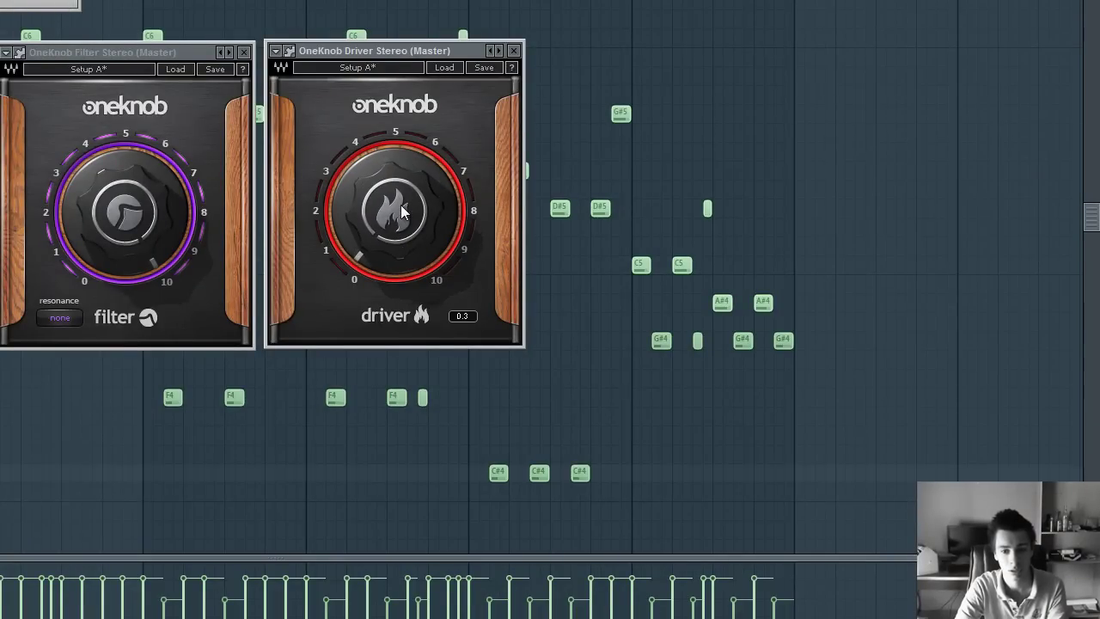
{"action": "left_click", "coordinate": [365, 237]}
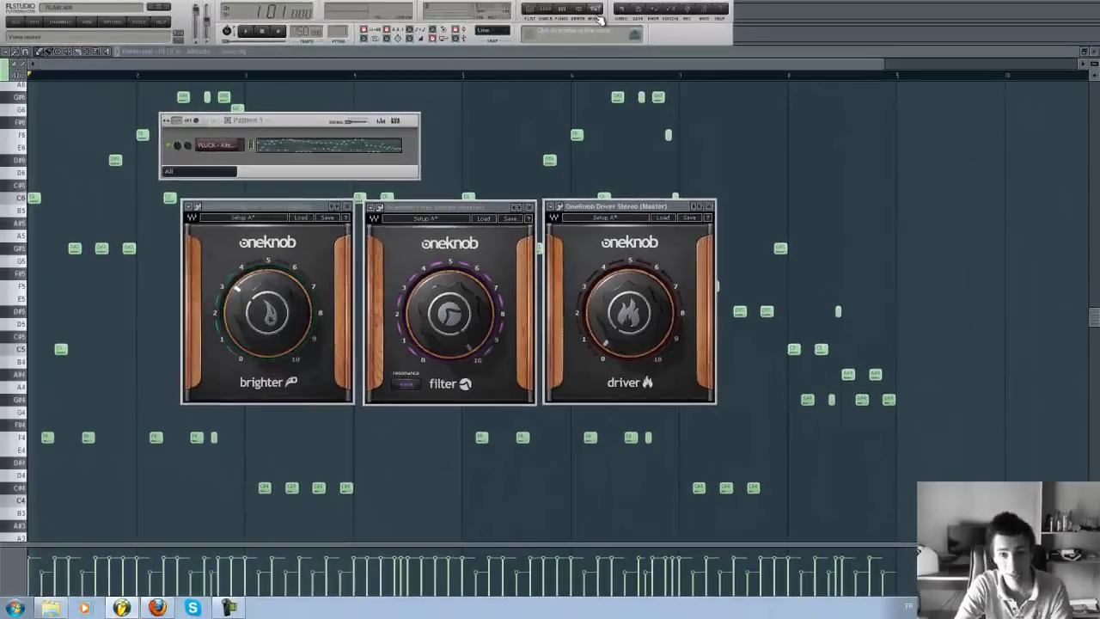
- Load OneKnob Louder Stereo from WaveShell-VST 8.0 in the Master track's fourth effect slot and close the mixer
{"action": "key", "text": "F9"}
{"action": "left_click_drag", "start_coordinate": [705, 185], "coordinate": [664, 344]}
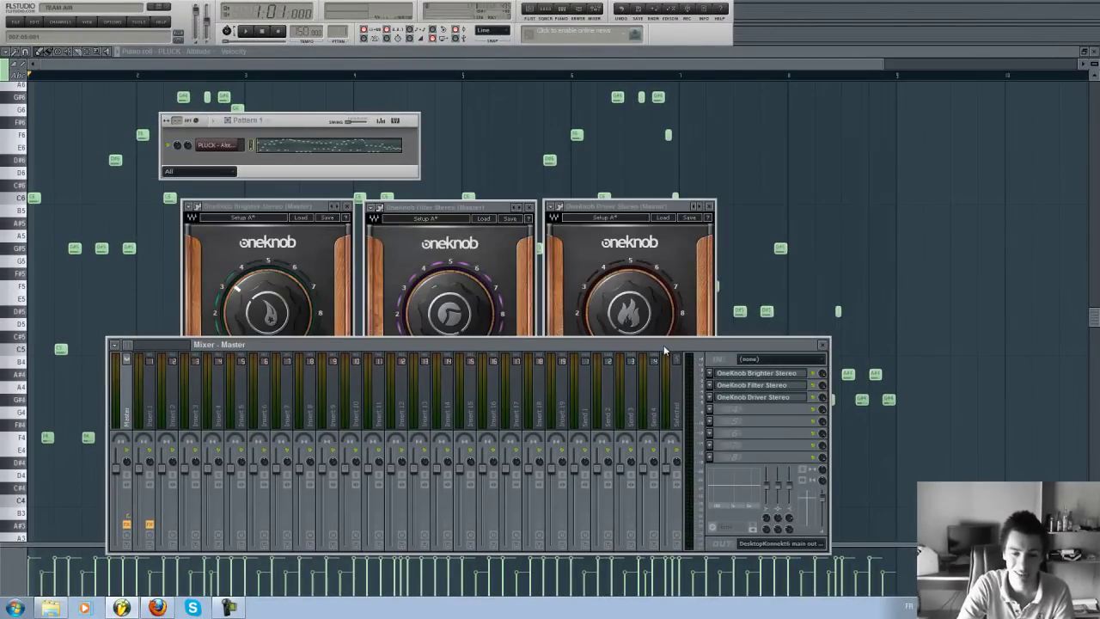
{"action": "left_click", "coordinate": [710, 413]}
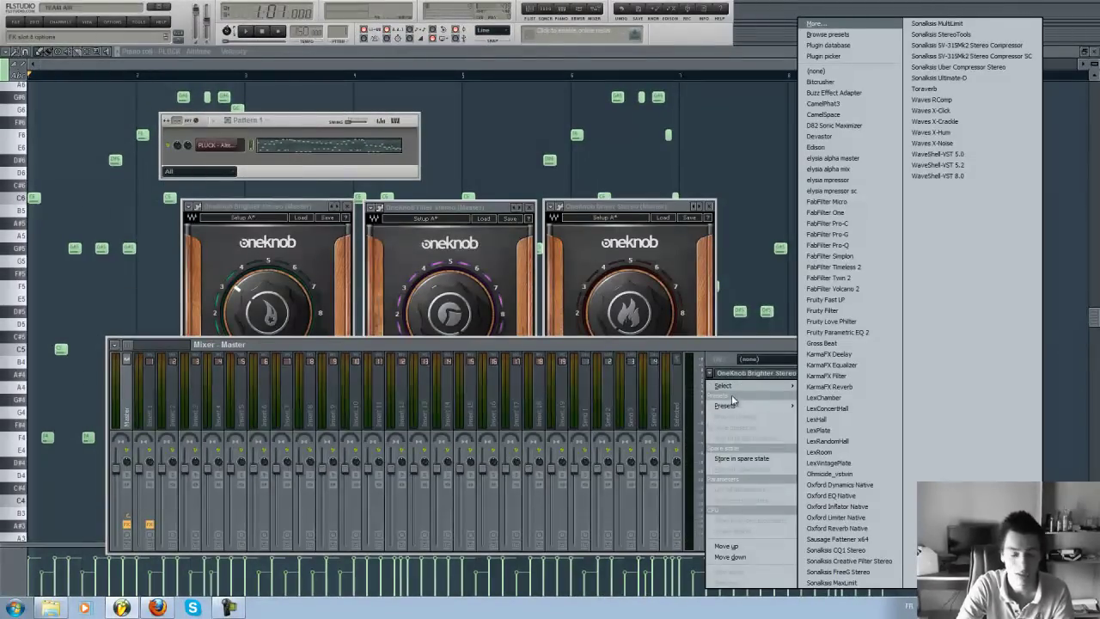
{"action": "mouse_move", "coordinate": [729, 387]}
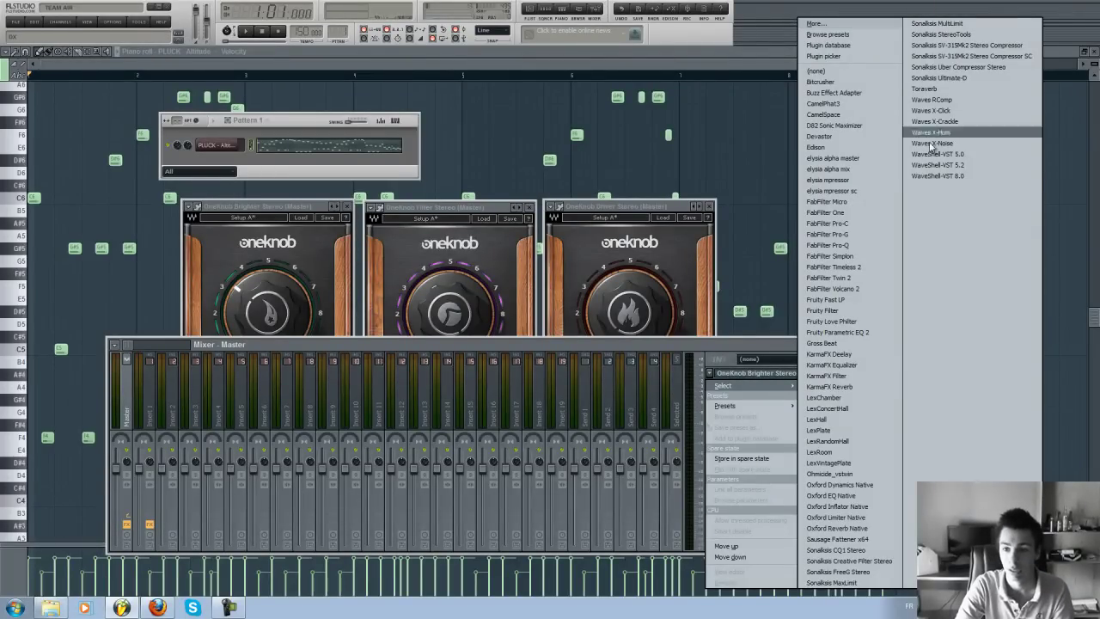
{"action": "left_click", "coordinate": [938, 175]}
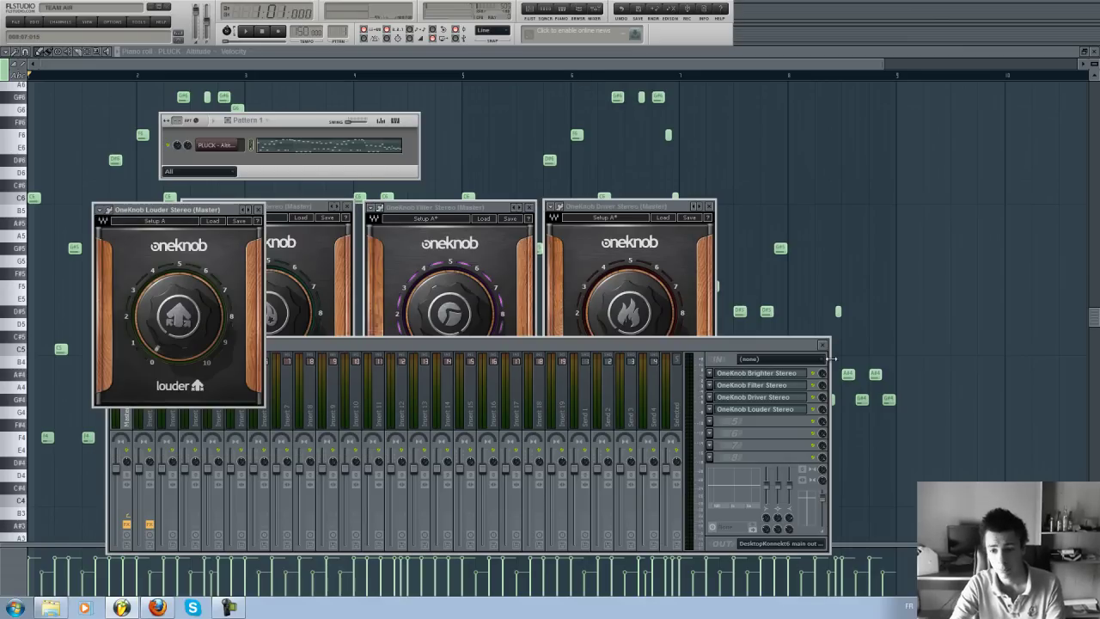
{"action": "key", "text": "F9"}
- Arrange the OneKnob Brighter, Filter, Driver and Louder windows side by side in one row
{"action": "left_click_drag", "start_coordinate": [219, 215], "coordinate": [847, 211]}
{"action": "left_click_drag", "start_coordinate": [262, 215], "coordinate": [223, 215]}
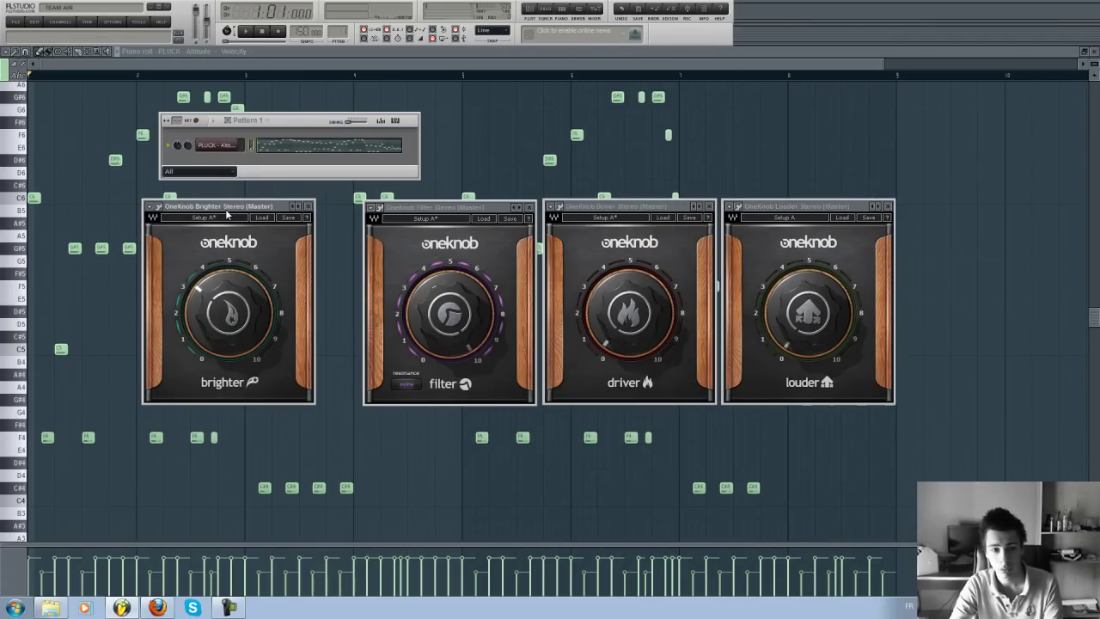
{"action": "left_click_drag", "start_coordinate": [426, 215], "coordinate": [381, 213]}
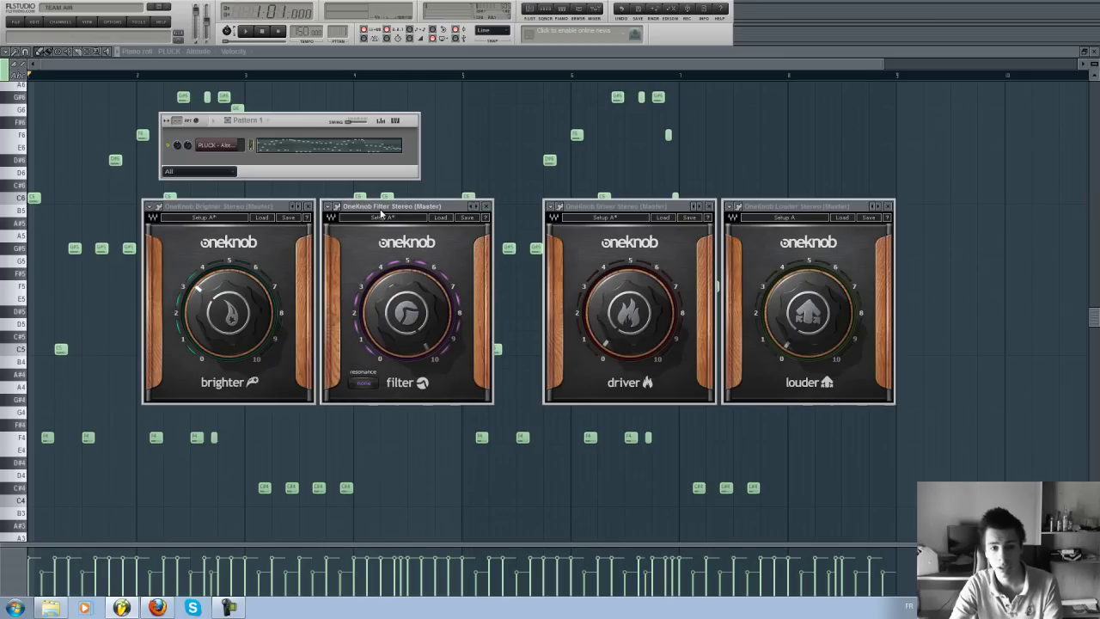
{"action": "left_click_drag", "start_coordinate": [587, 209], "coordinate": [541, 208]}
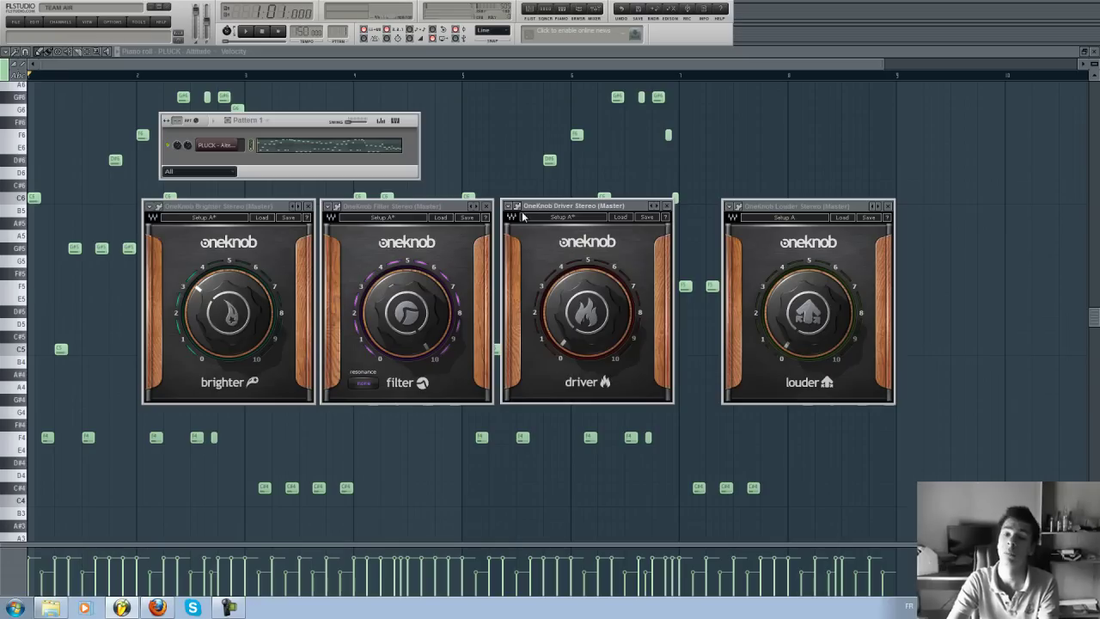
{"action": "left_click_drag", "start_coordinate": [757, 206], "coordinate": [714, 207]}
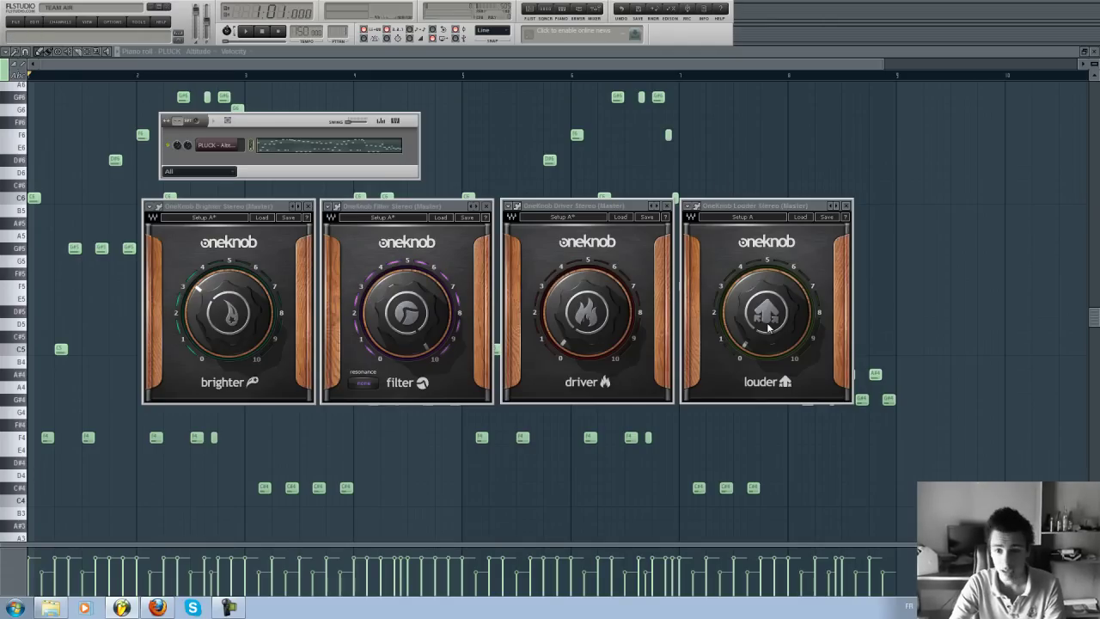
- Audition OneKnob Louder on the melody, lower the OneKnob Brighter knob slightly to about 3 and set Louder to 0.3
{"action": "key", "text": "space"}
{"action": "mouse_move", "coordinate": [764, 337]}
{"action": "left_mouse_down"}
{"action": "mouse_move", "coordinate": [776, 170]}
{"action": "mouse_move", "coordinate": [754, 328]}
{"action": "left_mouse_up"}
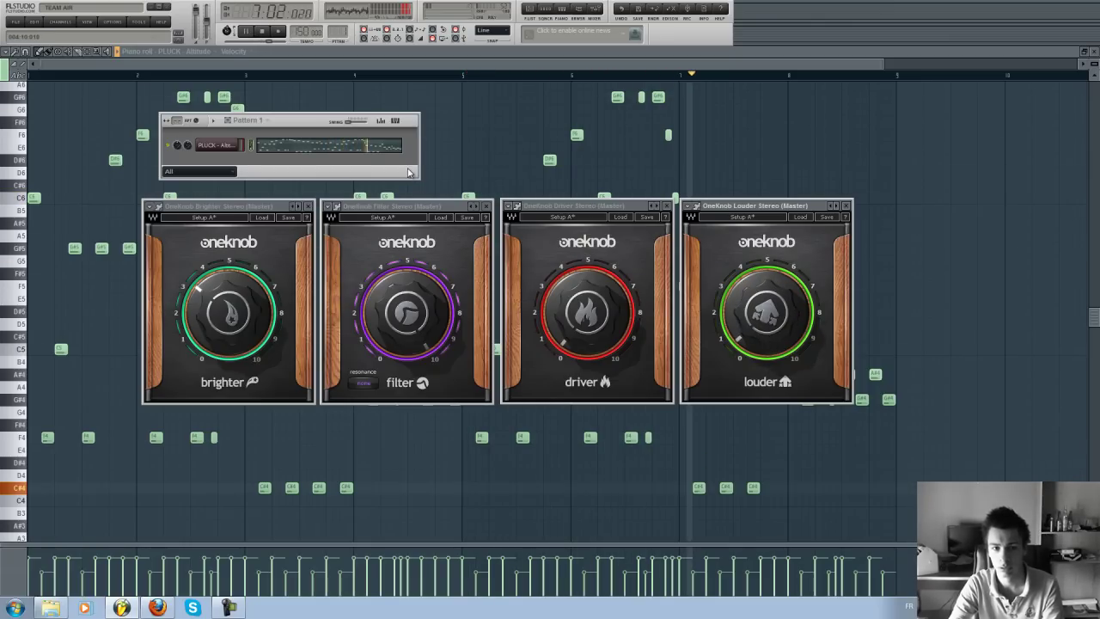
{"action": "key", "text": "space"}
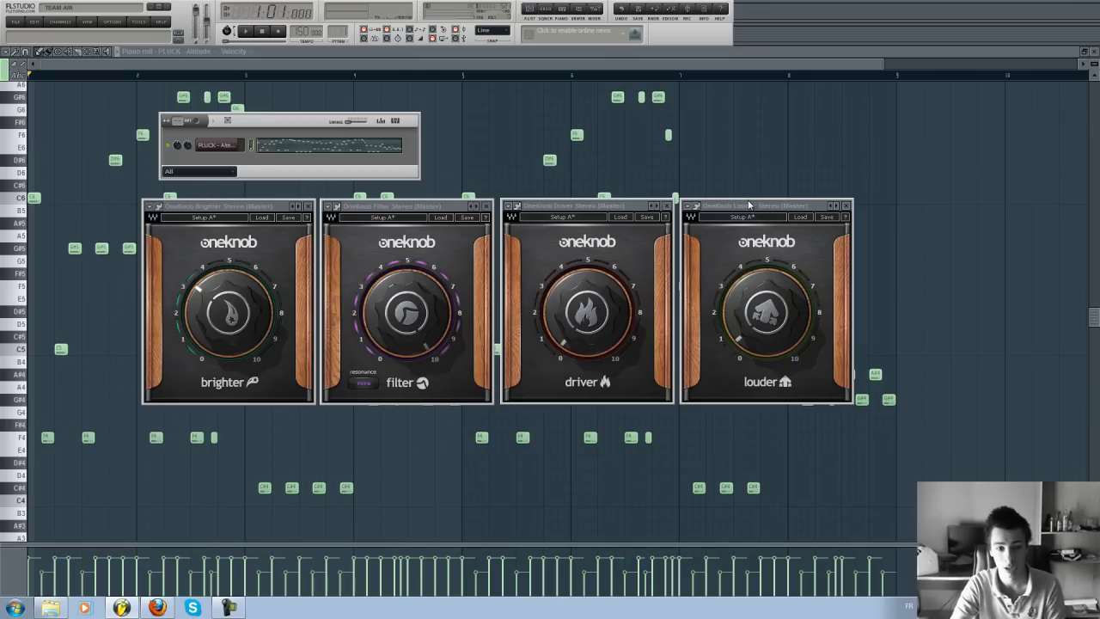
{"action": "left_click_drag", "start_coordinate": [250, 298], "coordinate": [235, 317]}
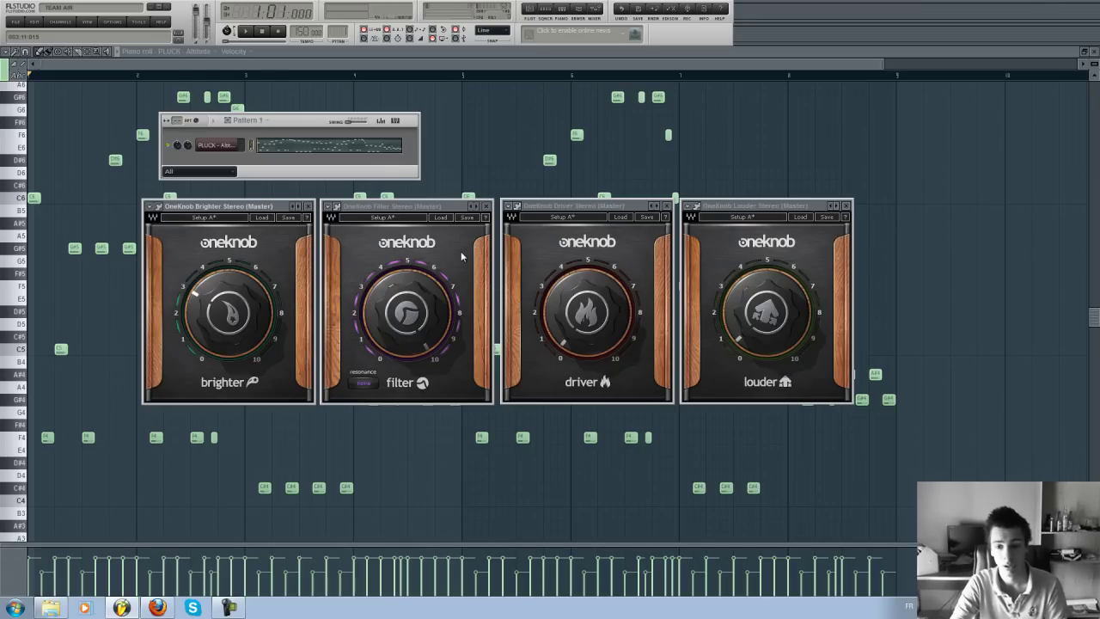
{"action": "left_click_drag", "start_coordinate": [755, 332], "coordinate": [753, 335]}
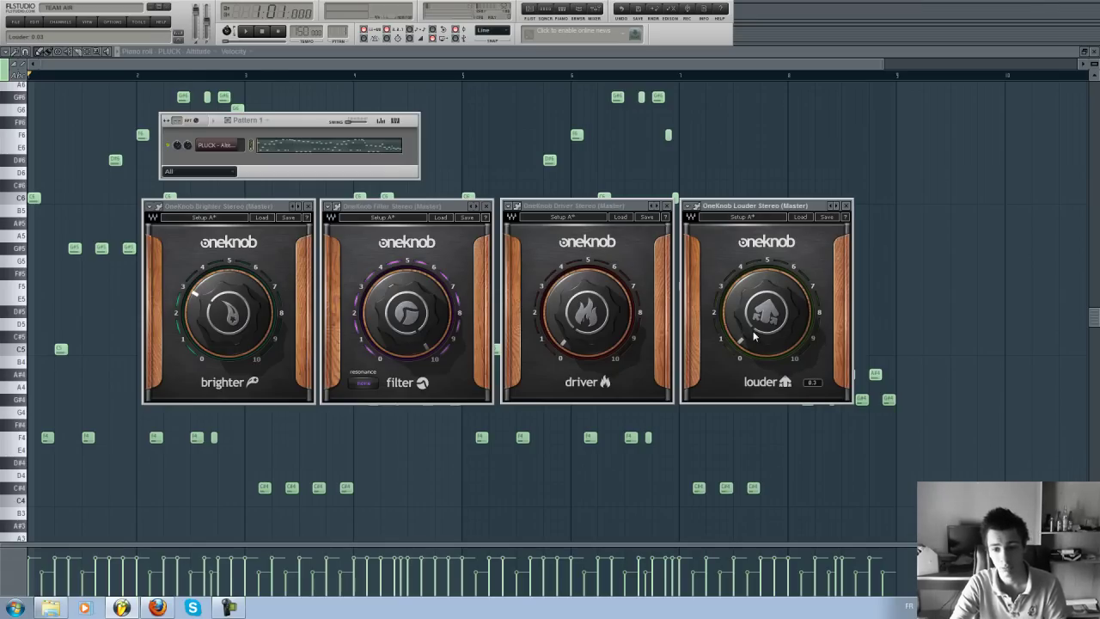
{"action": "left_click", "coordinate": [602, 9]}
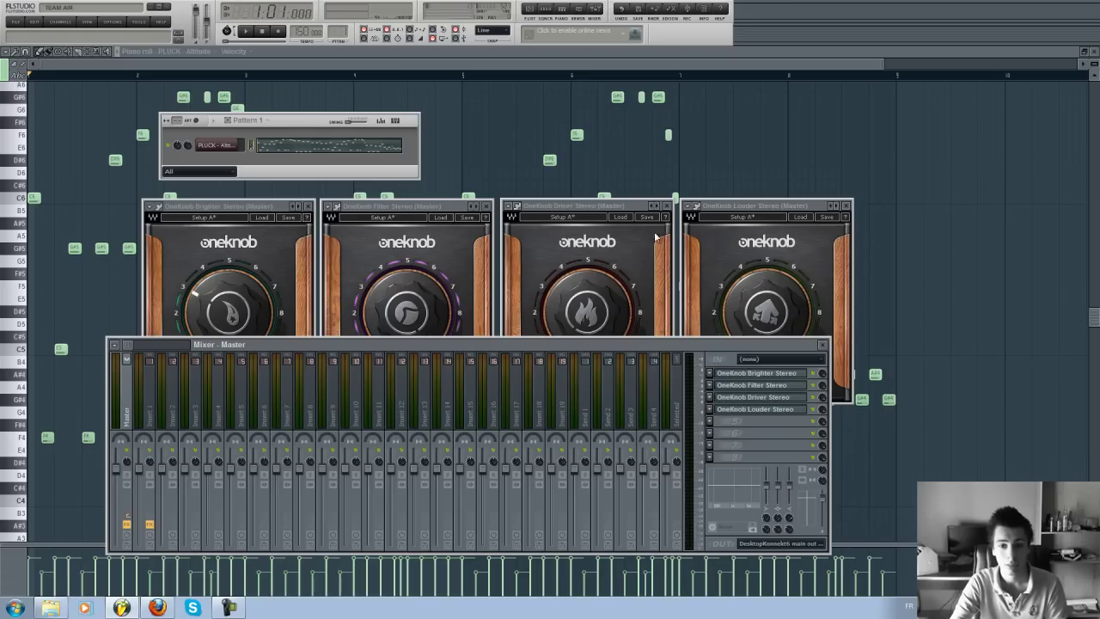
{"action": "left_click", "coordinate": [665, 352]}
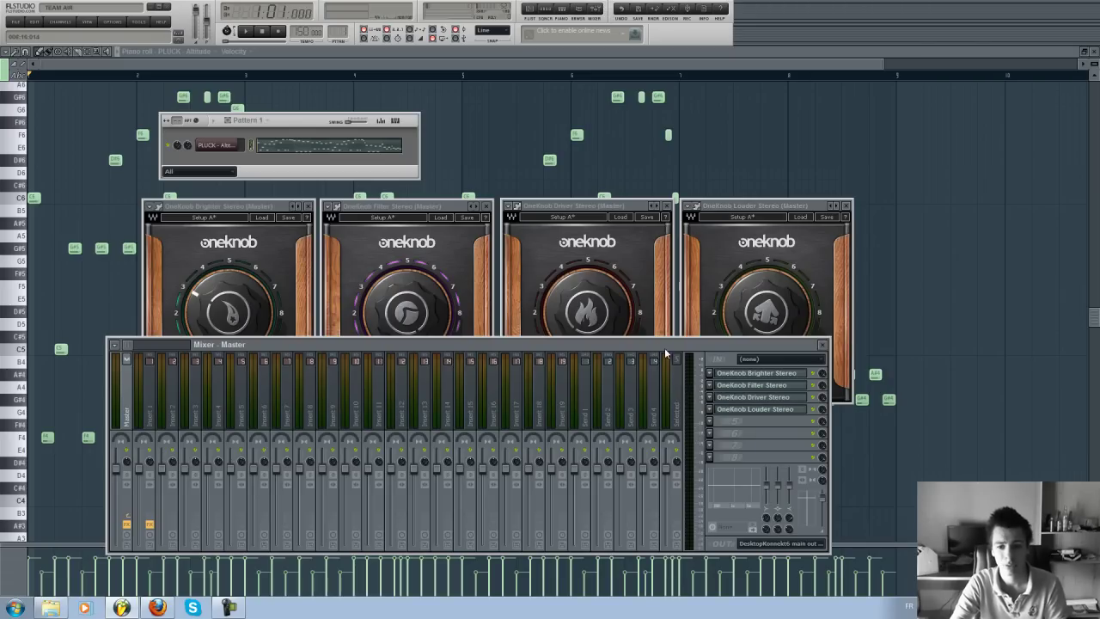
{"action": "left_click", "coordinate": [822, 344]}
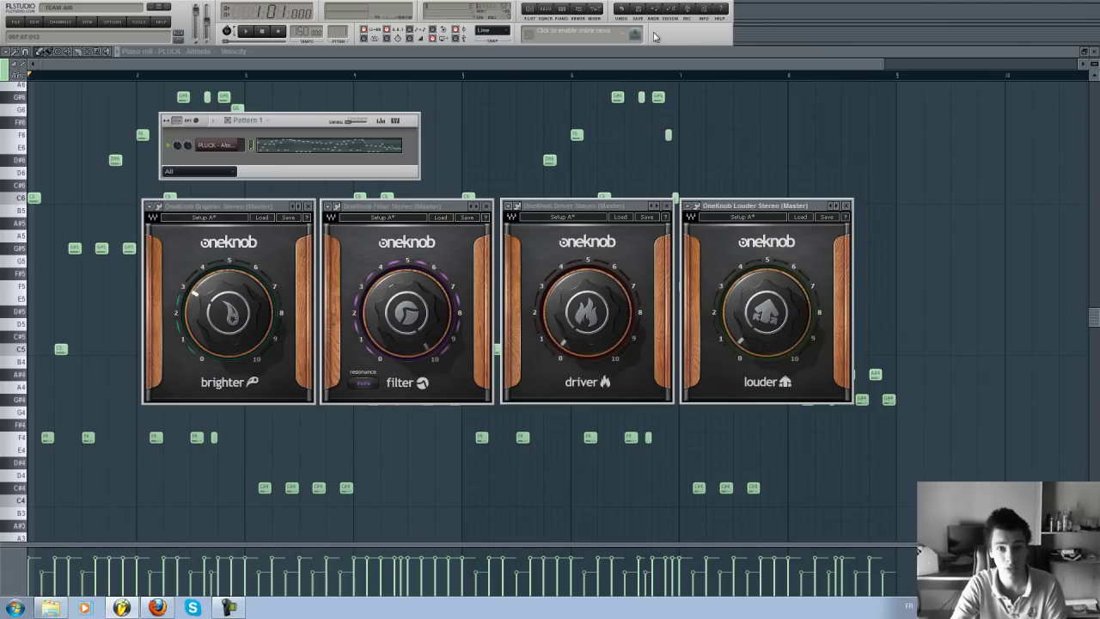
- Load OneKnob Phatter Stereo from WaveShell-VST 8.0 in the Master track's fifth effect slot, close the mixer and place the Phatter window beside Louder
{"action": "left_click", "coordinate": [602, 10]}
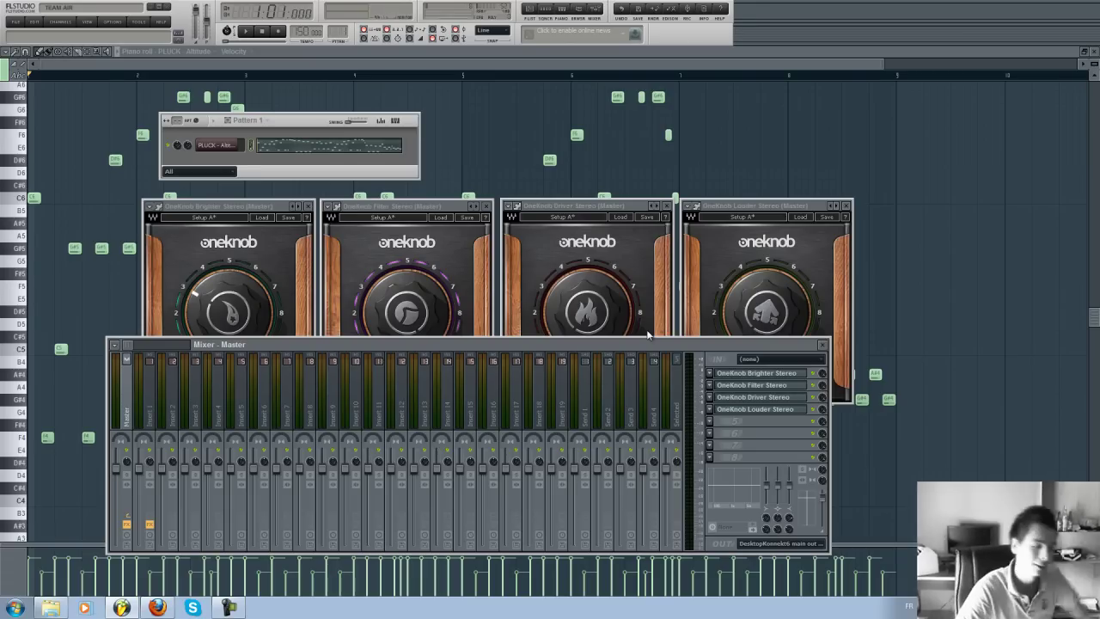
{"action": "left_click", "coordinate": [713, 428]}
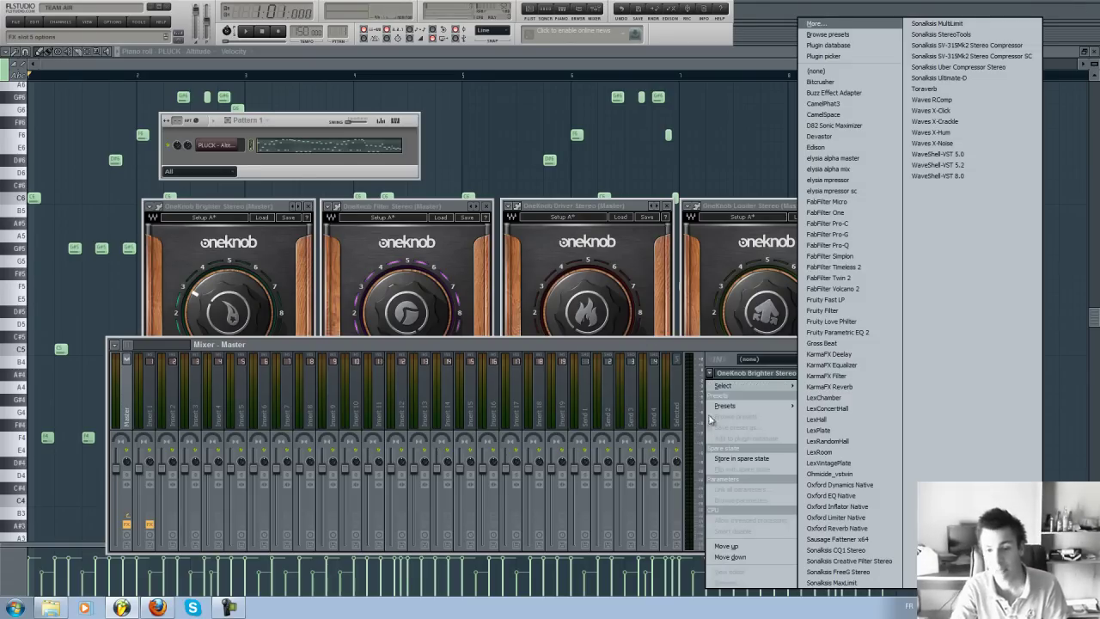
{"action": "left_click", "coordinate": [941, 176]}
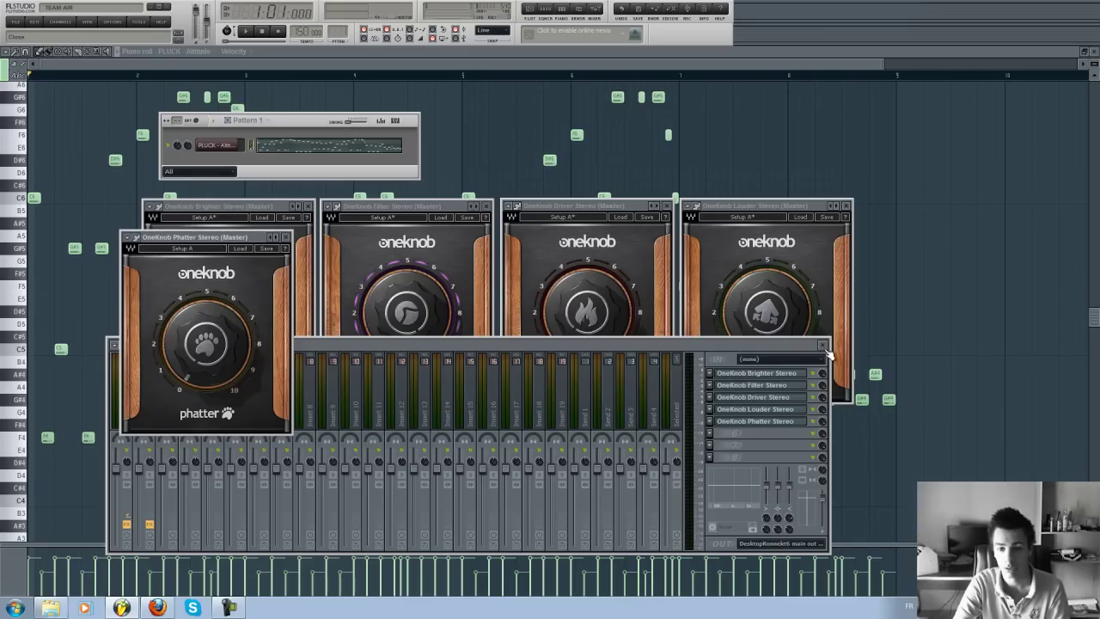
{"action": "left_click", "coordinate": [823, 346]}
{"action": "left_click_drag", "start_coordinate": [224, 236], "coordinate": [963, 207]}
{"action": "left_click", "coordinate": [783, 204]}
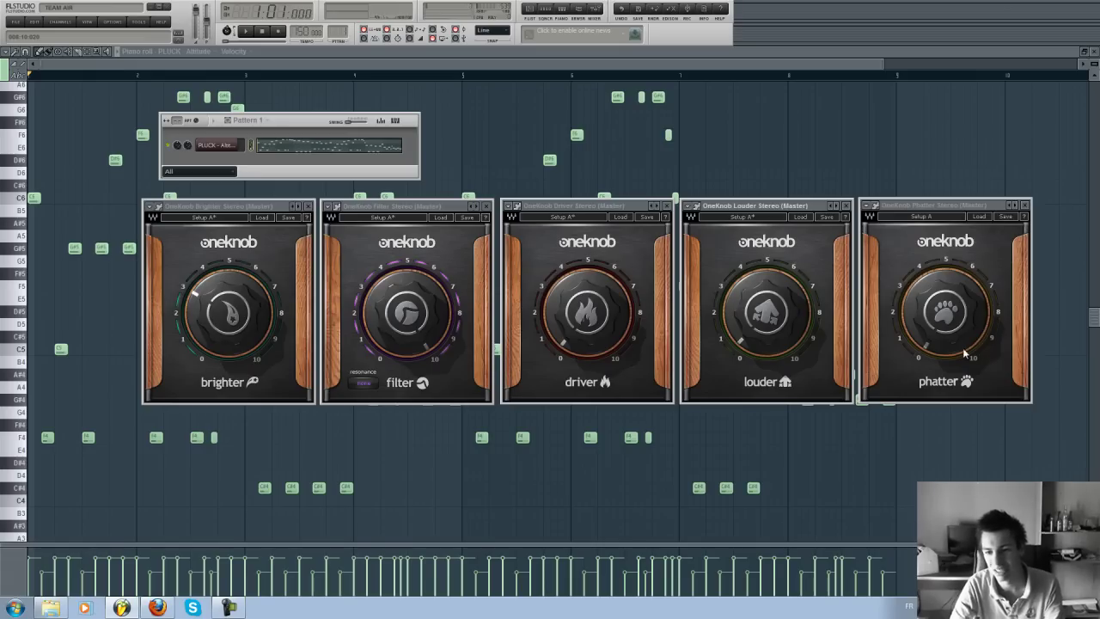
- Bypass OneKnob Louder, Driver, Filter and Brighter on the Master track and close the mixer
{"action": "left_click", "coordinate": [414, 169]}
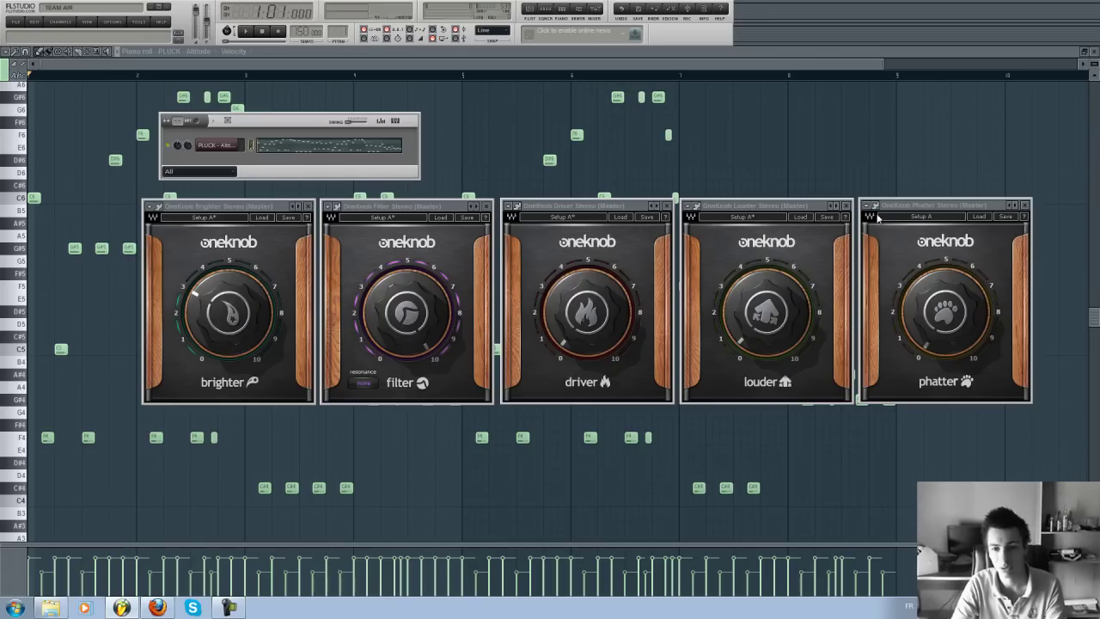
{"action": "left_click", "coordinate": [602, 11]}
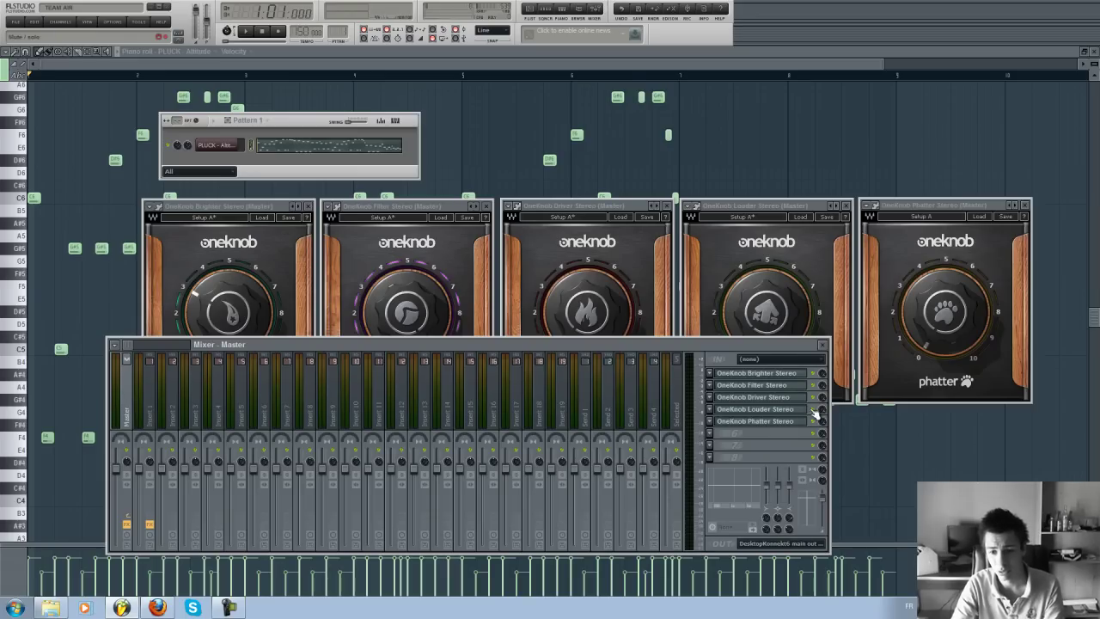
{"action": "left_click", "coordinate": [812, 409]}
{"action": "left_click", "coordinate": [812, 397]}
{"action": "left_click", "coordinate": [813, 385]}
{"action": "left_click", "coordinate": [813, 373]}
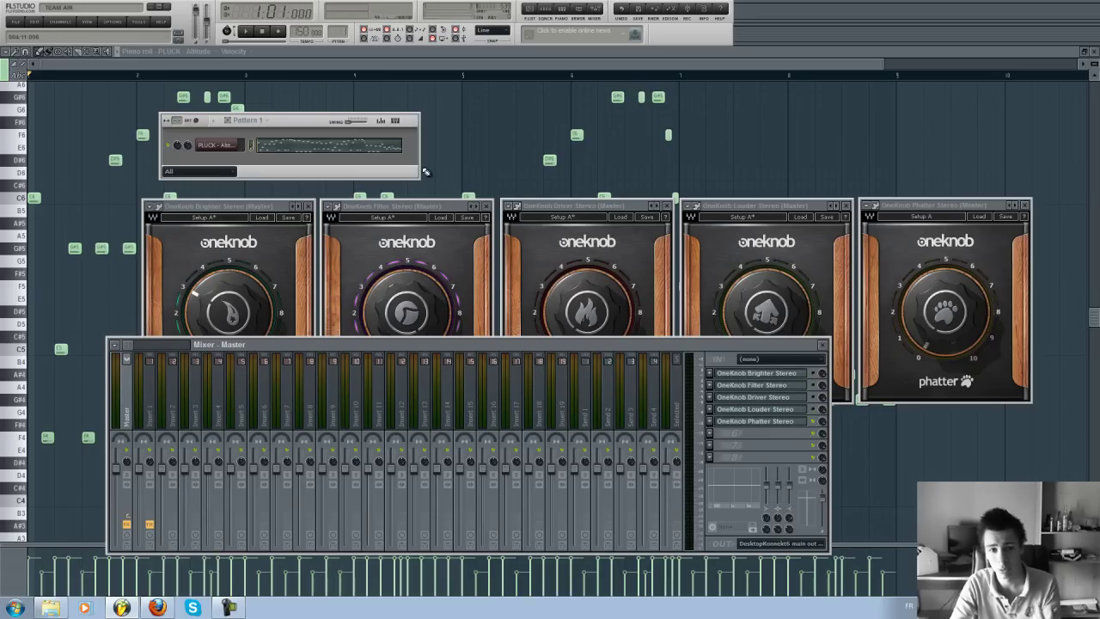
{"action": "left_click", "coordinate": [935, 204]}
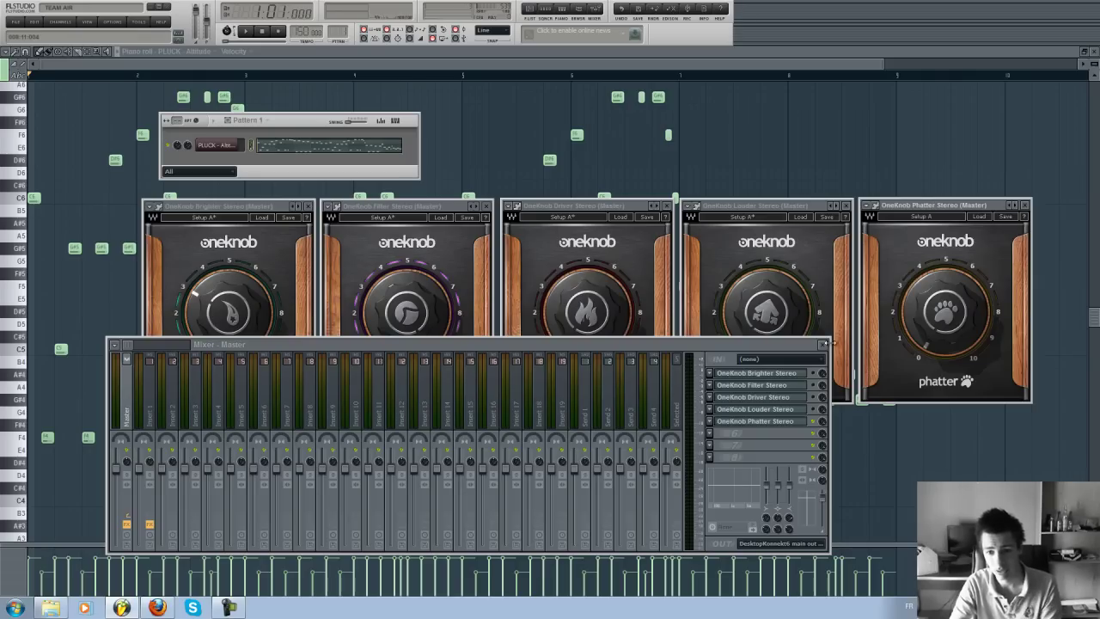
{"action": "left_click", "coordinate": [400, 172]}
{"action": "left_click", "coordinate": [824, 345]}
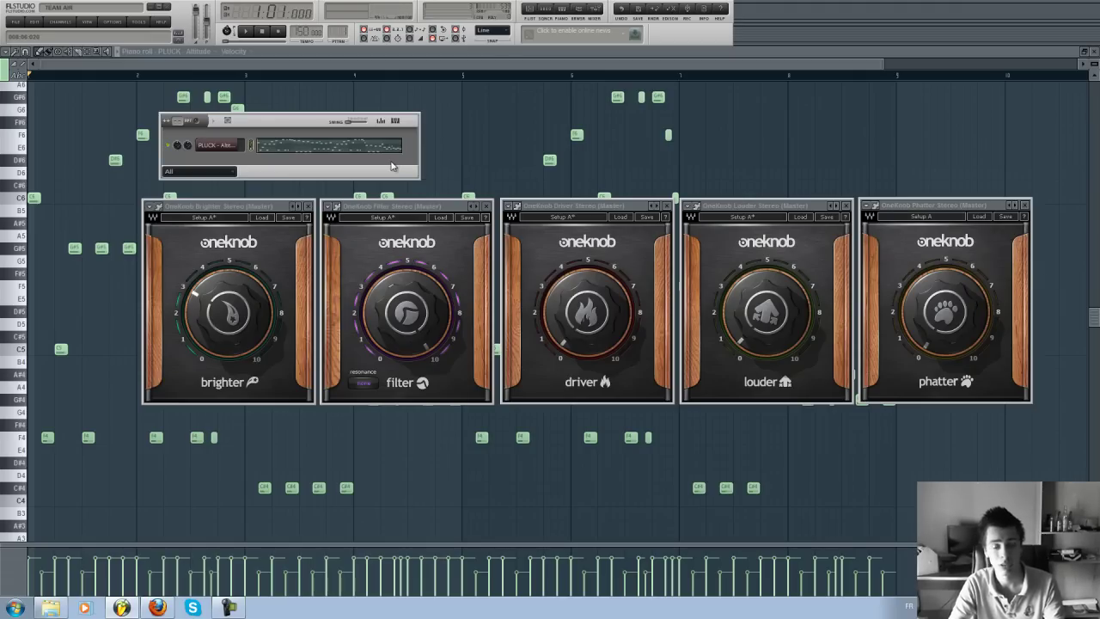
- Audition OneKnob Phatter near its maximum on the melody, and settle its knob at about 1
{"action": "left_click", "coordinate": [931, 296]}
{"action": "key", "text": "space"}
{"action": "left_click_drag", "start_coordinate": [931, 297], "coordinate": [957, 87]}
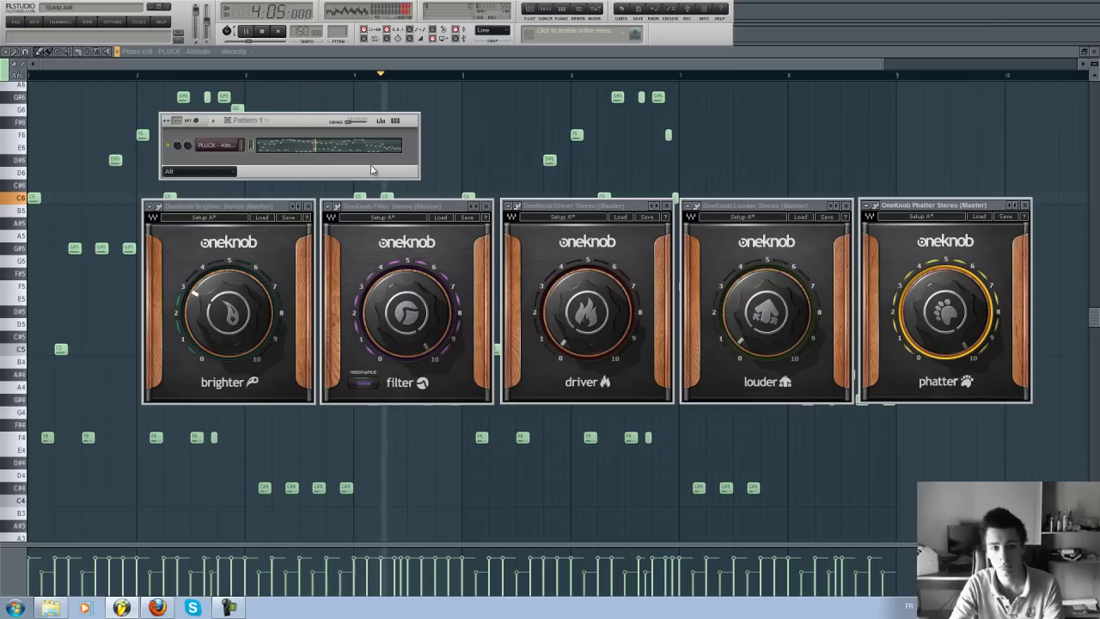
{"action": "key", "text": "space"}
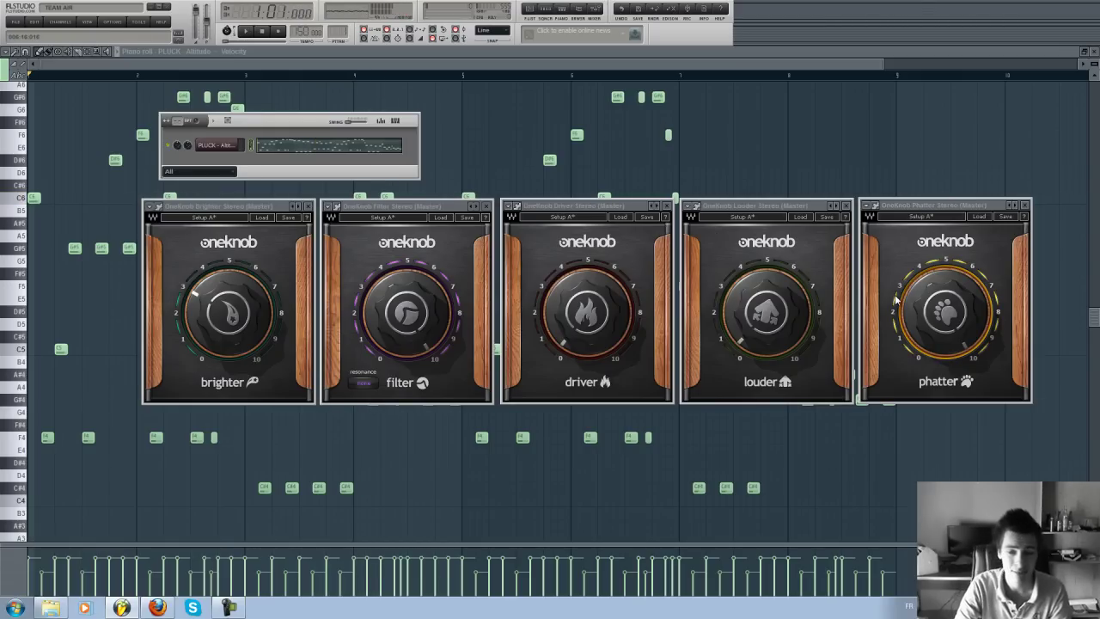
{"action": "mouse_move", "coordinate": [896, 298]}
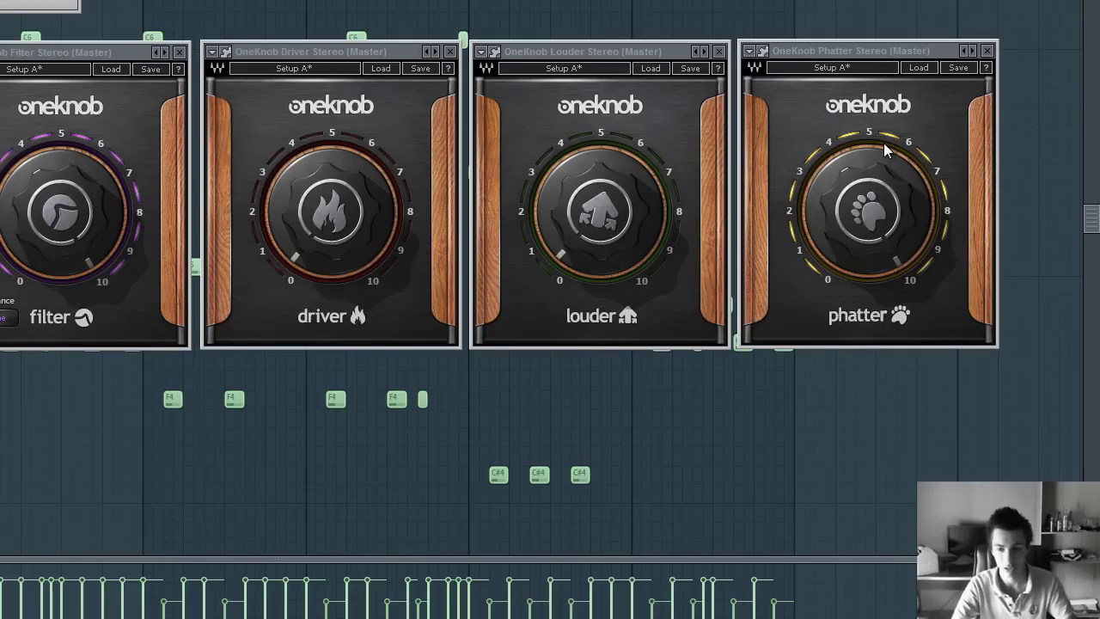
{"action": "left_click_drag", "start_coordinate": [872, 186], "coordinate": [857, 314]}
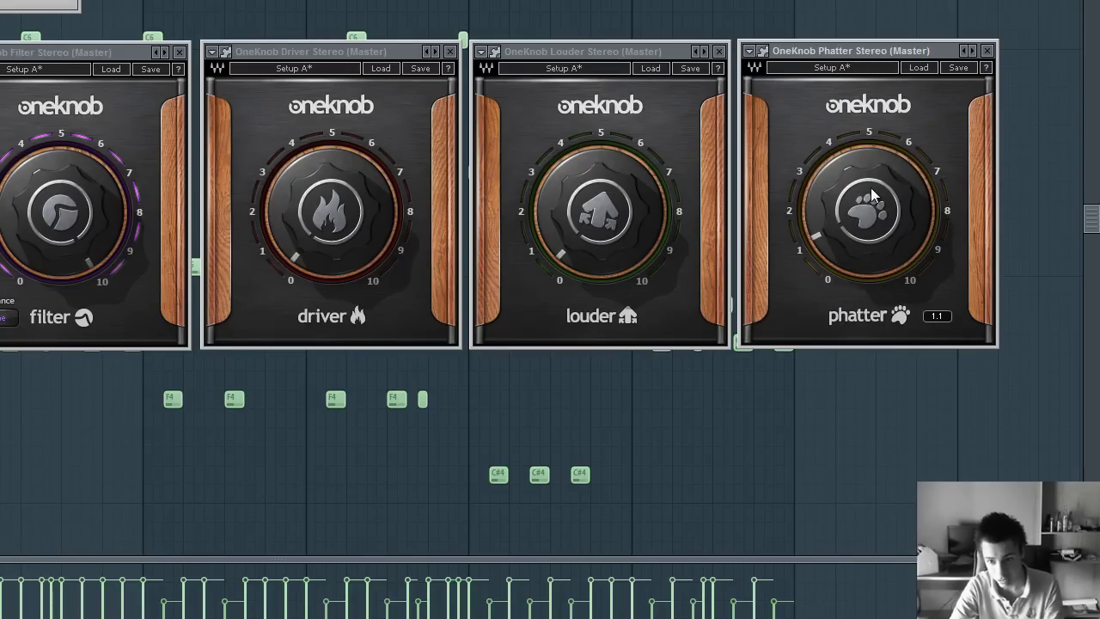
{"action": "left_click", "coordinate": [83, 4]}
{"action": "mouse_move", "coordinate": [820, 194]}
{"action": "left_mouse_down"}
{"action": "mouse_move", "coordinate": [825, 228]}
{"action": "mouse_move", "coordinate": [818, 214]}
{"action": "left_mouse_up"}
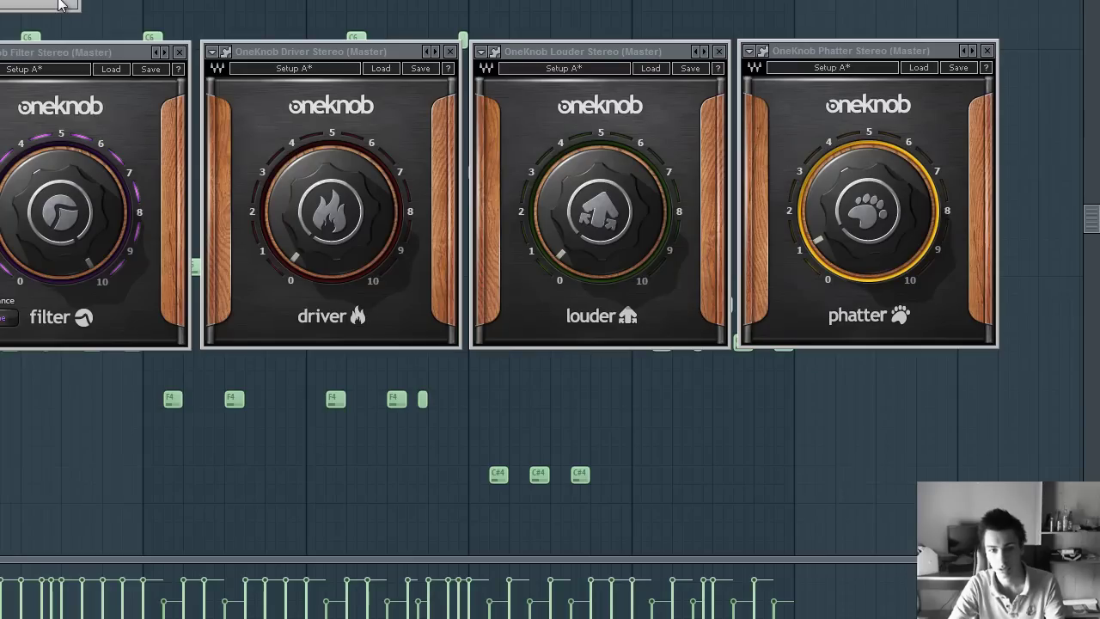
- Audition the melody through OneKnob Phatter and Brighter with the mixer open, and stop playback
{"action": "key", "text": "F9"}
{"action": "left_click", "coordinate": [670, 303]}
{"action": "left_click", "coordinate": [758, 103]}
{"action": "left_click", "coordinate": [110, 10]}
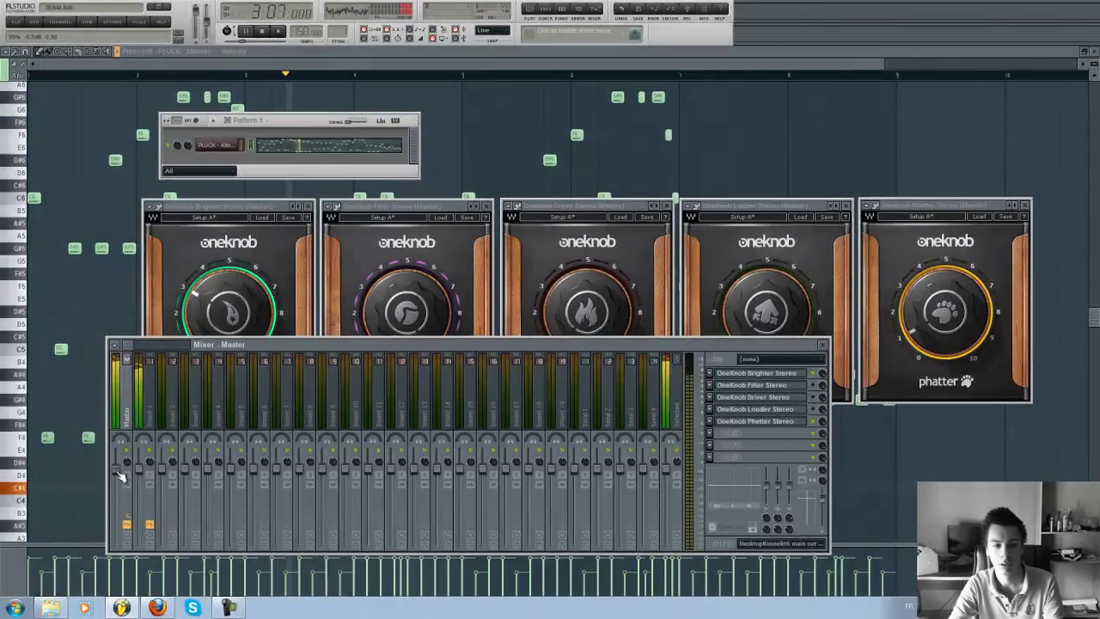
{"action": "key", "text": "space"}
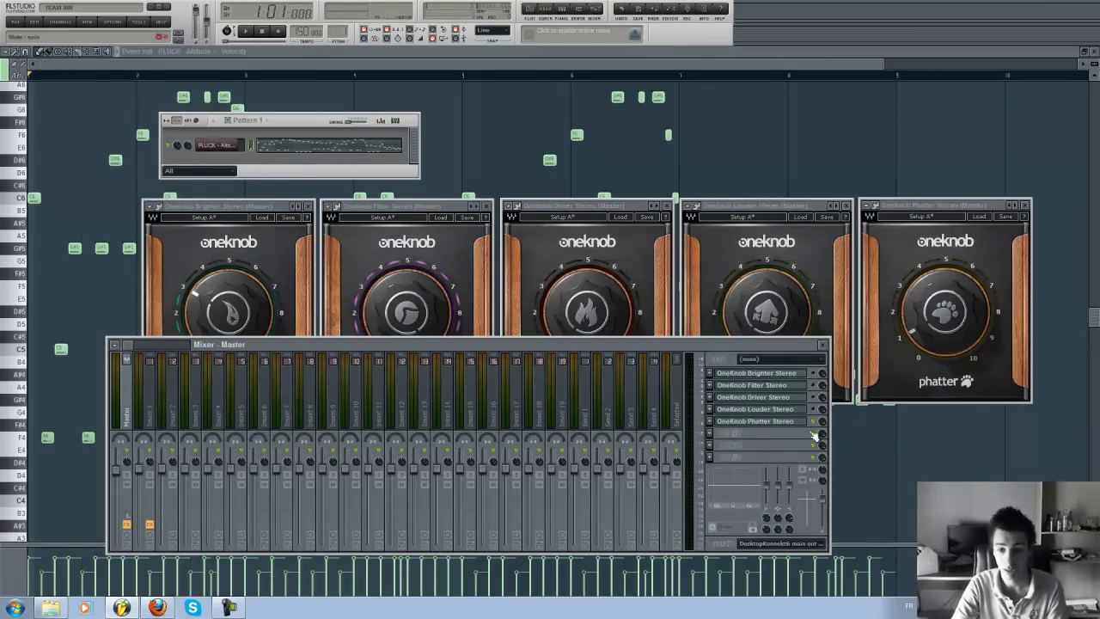
- Load OneKnob Pressure Stereo from WaveShell-VST 8.0 in the Master track's sixth effect slot, close the mixer and move the Brighter window aside
{"action": "left_click", "coordinate": [725, 439]}
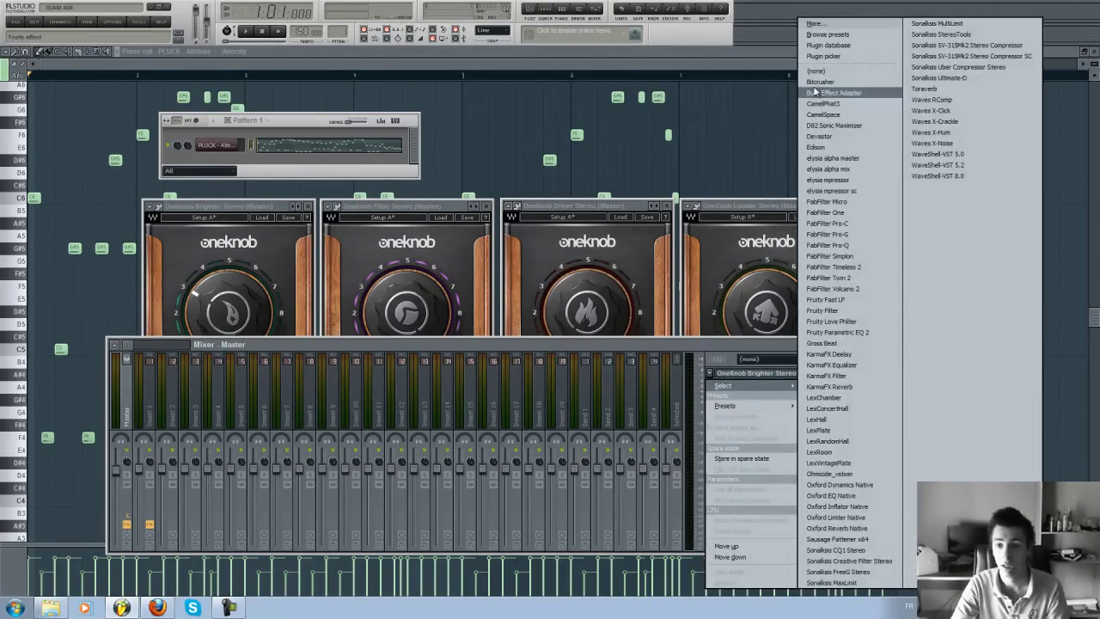
{"action": "left_click", "coordinate": [922, 181]}
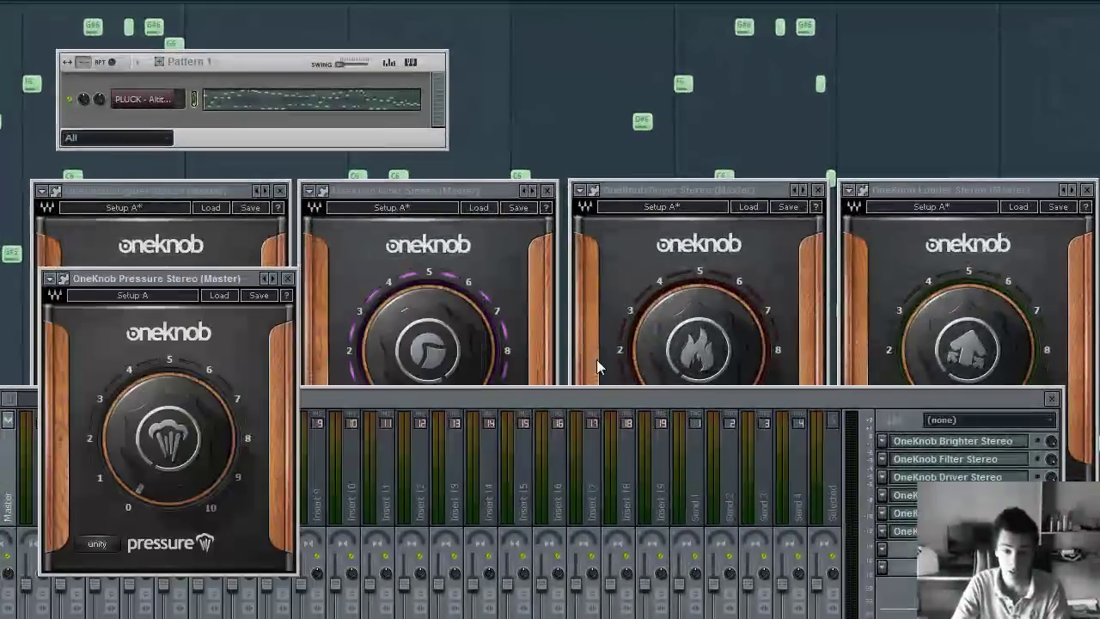
{"action": "left_click", "coordinate": [1053, 398]}
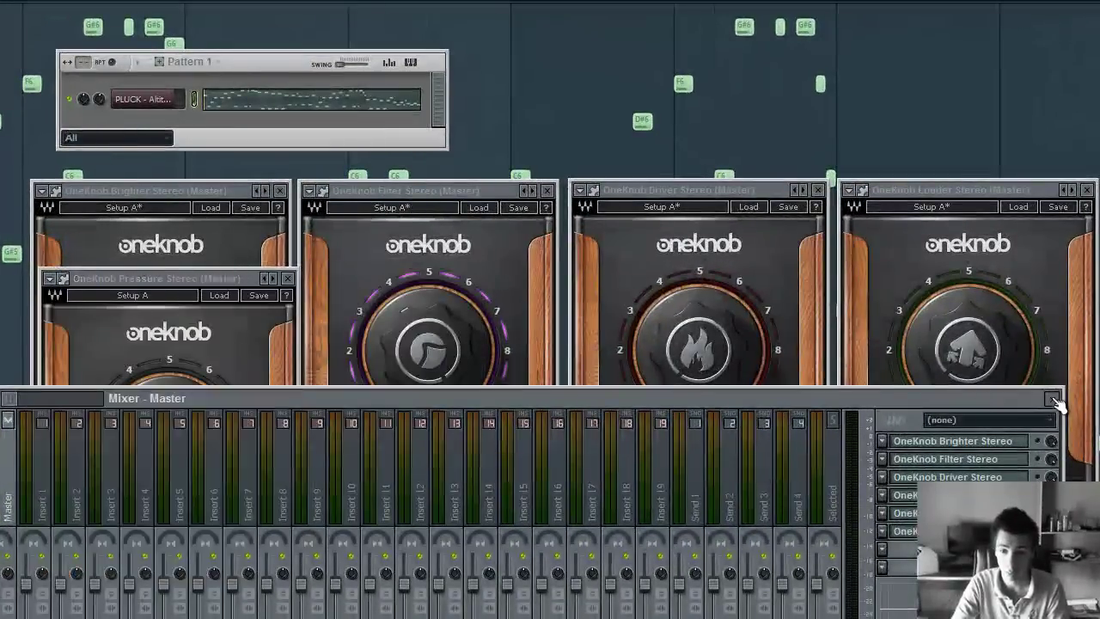
{"action": "left_click_drag", "start_coordinate": [183, 190], "coordinate": [57, 190]}
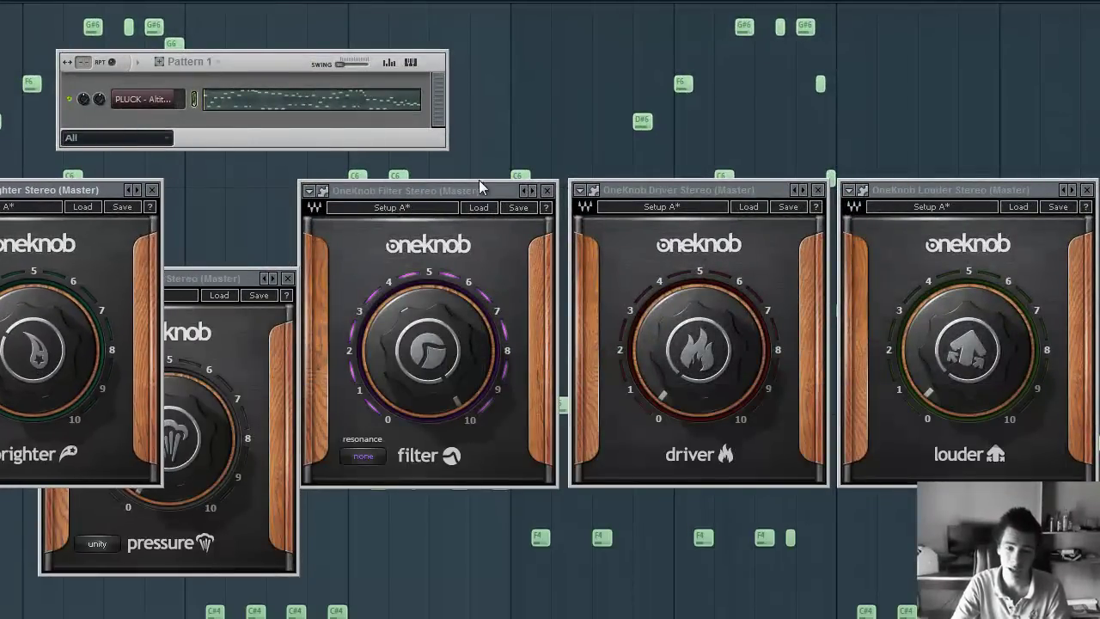
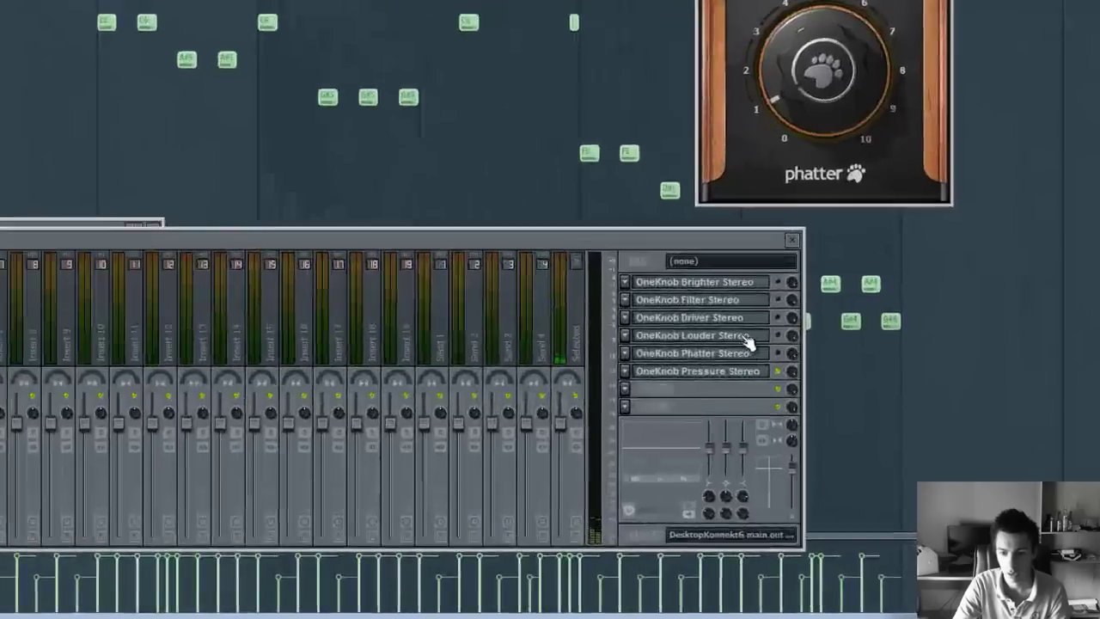
- Bring up the OneKnob Pressure and Phatter windows from the Master track's effect slots and close the mixer
{"action": "left_click", "coordinate": [756, 371]}
{"action": "left_click", "coordinate": [756, 356]}
{"action": "left_click", "coordinate": [738, 371]}
{"action": "left_click", "coordinate": [793, 237]}
{"action": "left_click", "coordinate": [792, 237]}
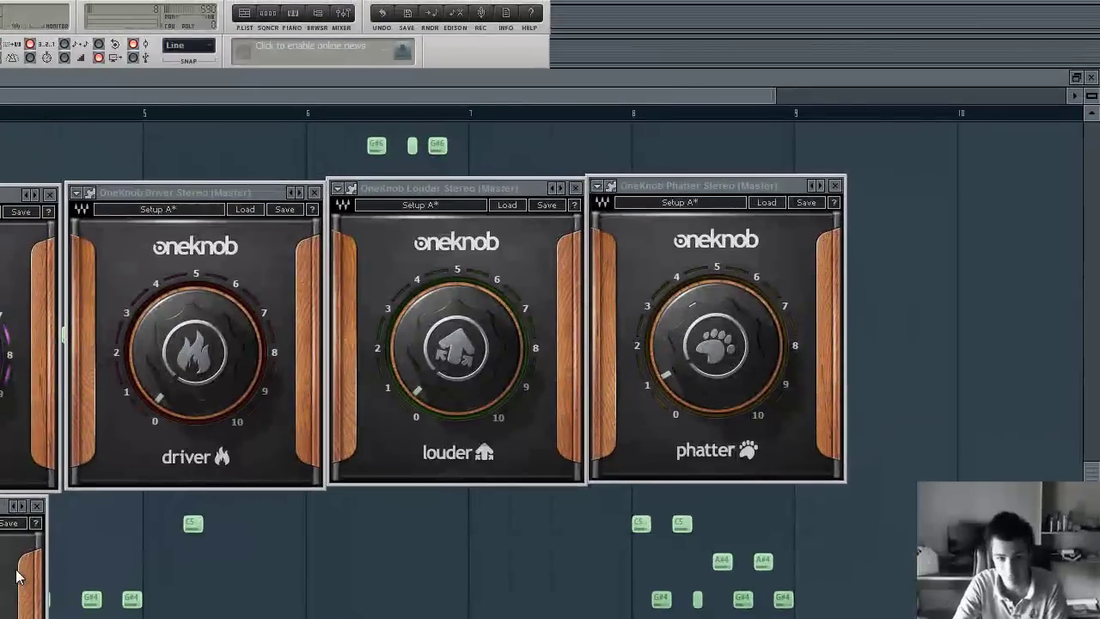
- Load OneKnob Wetter Stereo from WaveShell-VST 8.0 in the Master track's seventh effect slot, place its window beside Pressure and hide the mixer
{"action": "left_click", "coordinate": [342, 14]}
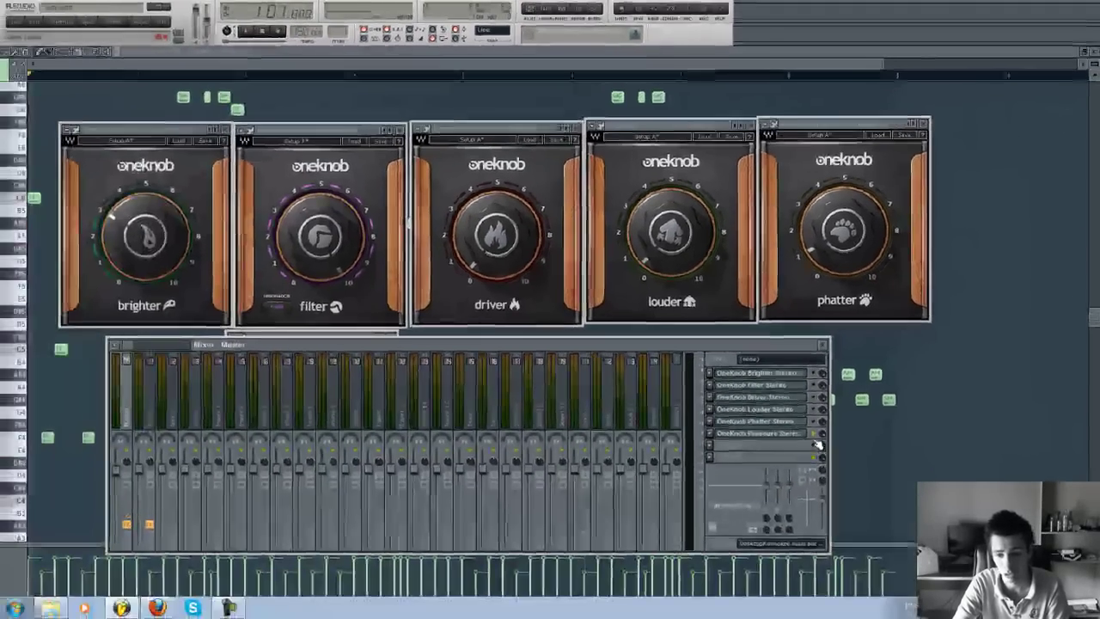
{"action": "left_click", "coordinate": [723, 440]}
{"action": "left_click", "coordinate": [937, 175]}
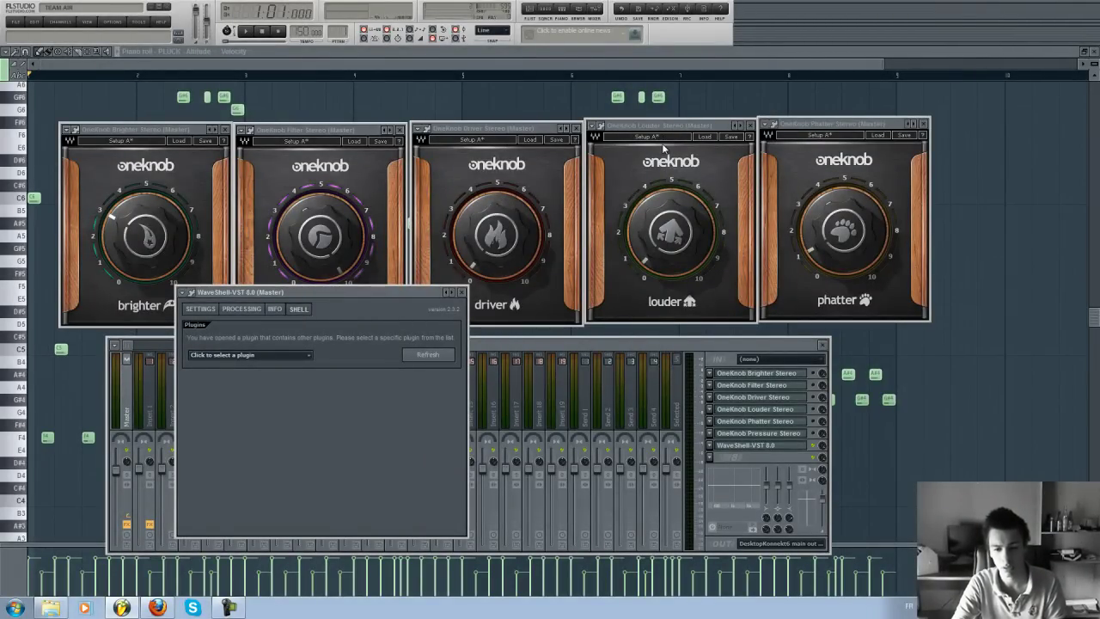
{"action": "left_click", "coordinate": [250, 354]}
{"action": "left_click", "coordinate": [248, 316]}
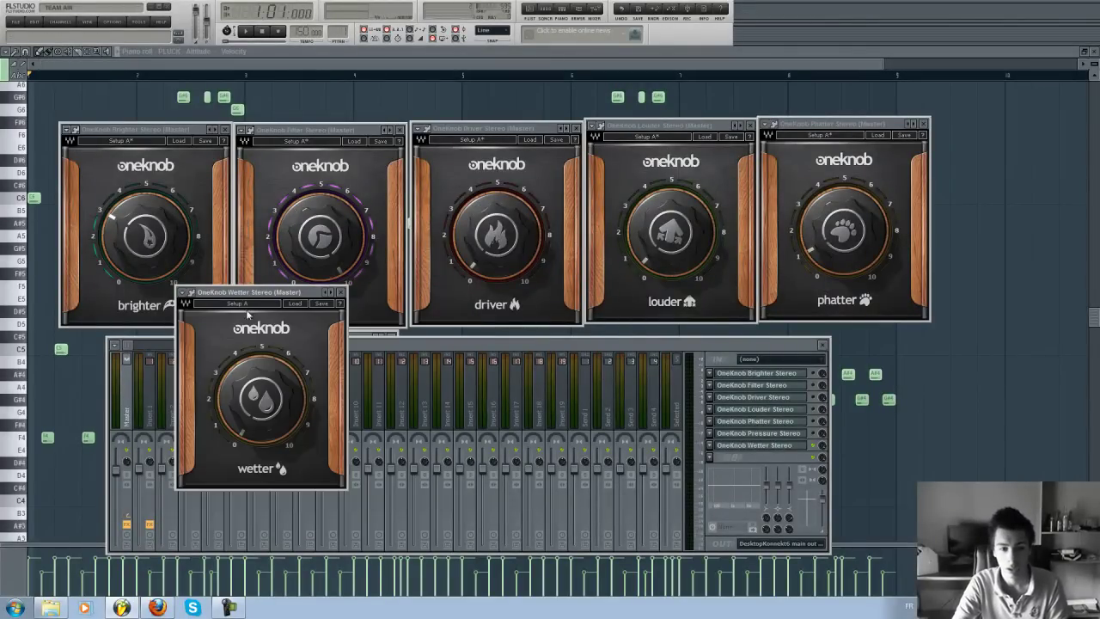
{"action": "left_click_drag", "start_coordinate": [277, 302], "coordinate": [473, 340]}
{"action": "key", "text": "F9"}
{"action": "key", "text": "F9"}
- Try OneKnob Wetter near its maximum while the melody plays, and stop playback with the mixer open
{"action": "key", "text": "space"}
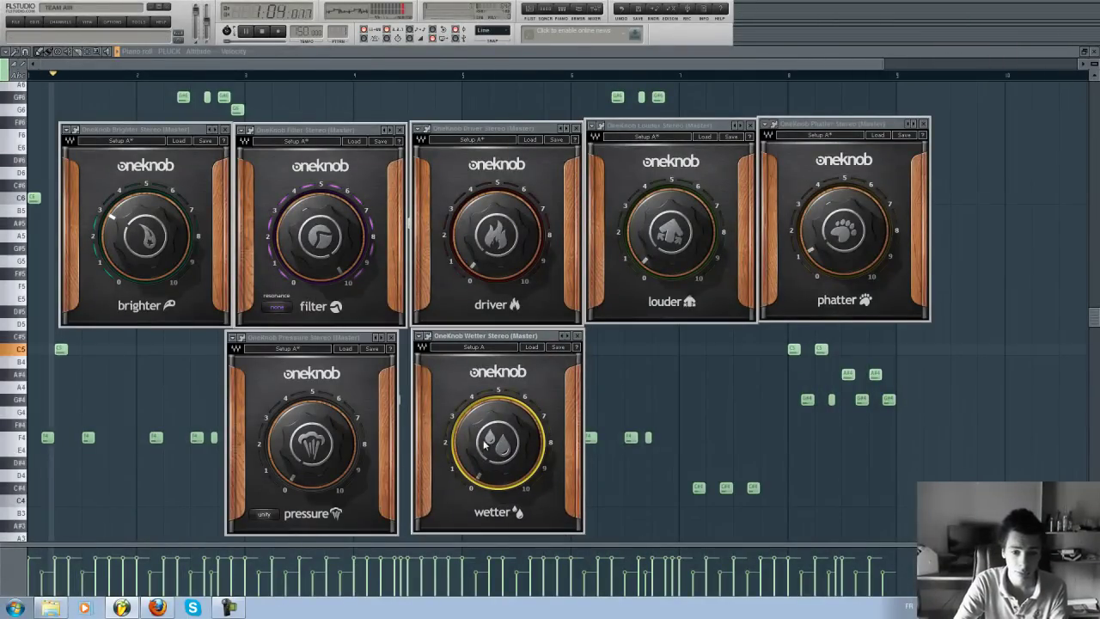
{"action": "left_click_drag", "start_coordinate": [492, 407], "coordinate": [534, 189]}
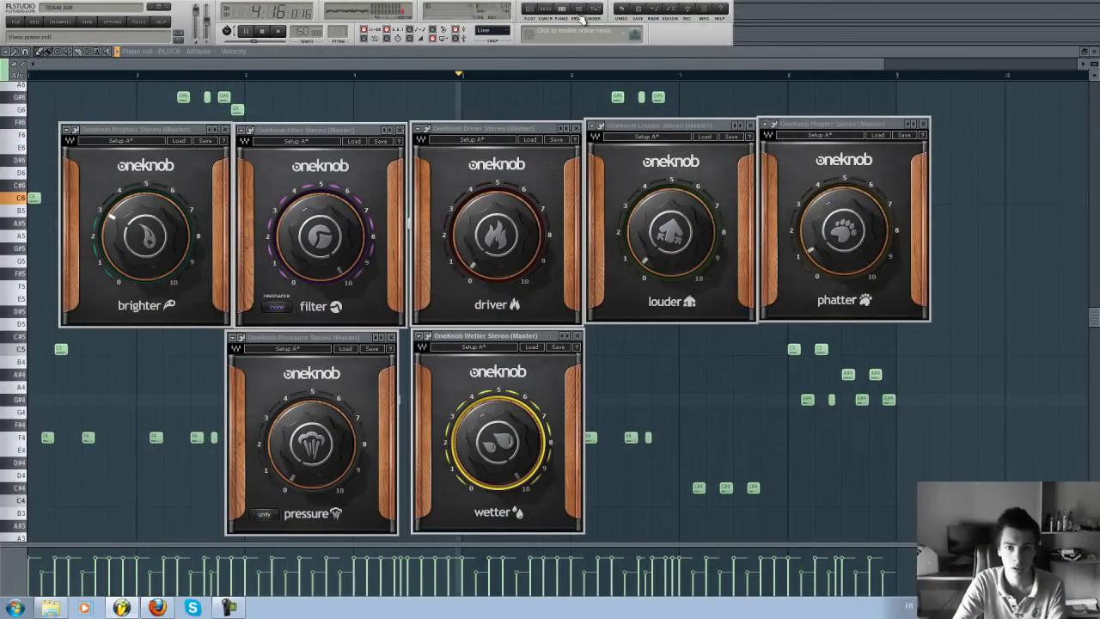
{"action": "key", "text": "F9"}
{"action": "key", "text": "space"}
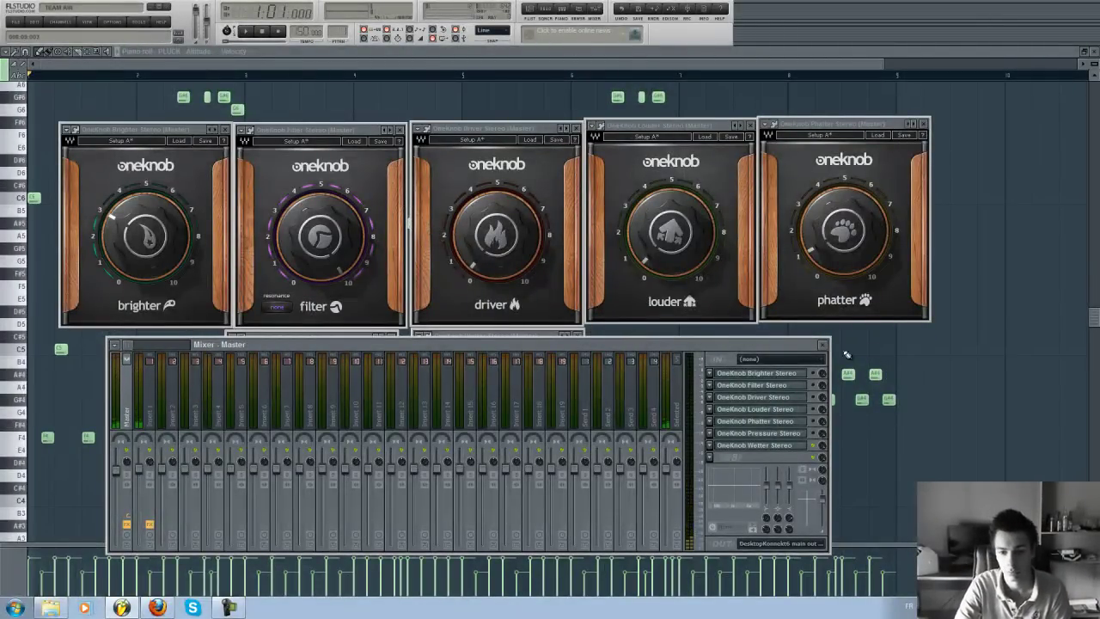
- Move the mixer window lower to clear the OneKnob Wetter window's title, and replay the melody
{"action": "left_click_drag", "start_coordinate": [776, 349], "coordinate": [776, 428]}
{"action": "left_click", "coordinate": [529, 340]}
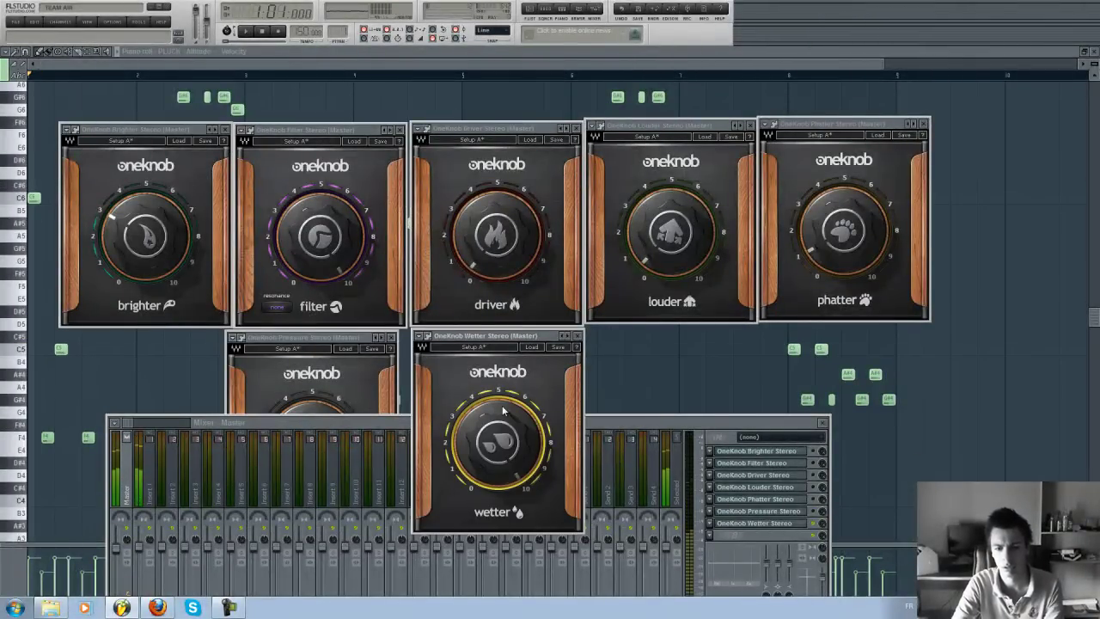
{"action": "key", "text": "F9"}
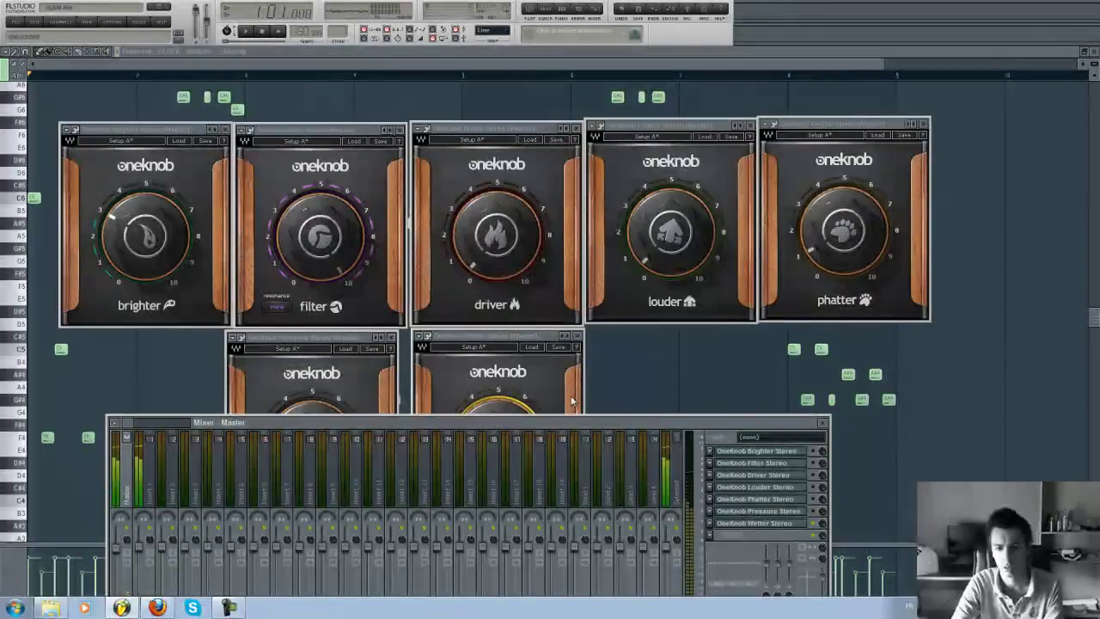
{"action": "left_click", "coordinate": [572, 401]}
{"action": "left_click", "coordinate": [623, 422]}
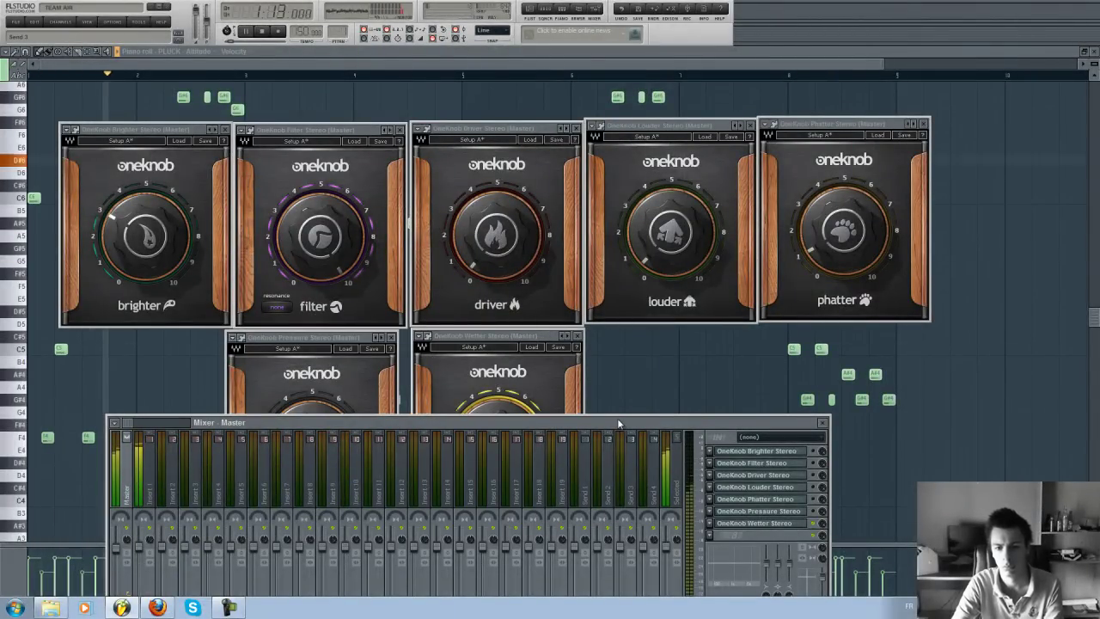
- Stop playback and lower OneKnob Wetter to 3.7
{"action": "key", "text": "space"}
{"action": "left_click", "coordinate": [511, 407]}
{"action": "left_click_drag", "start_coordinate": [511, 407], "coordinate": [514, 430]}
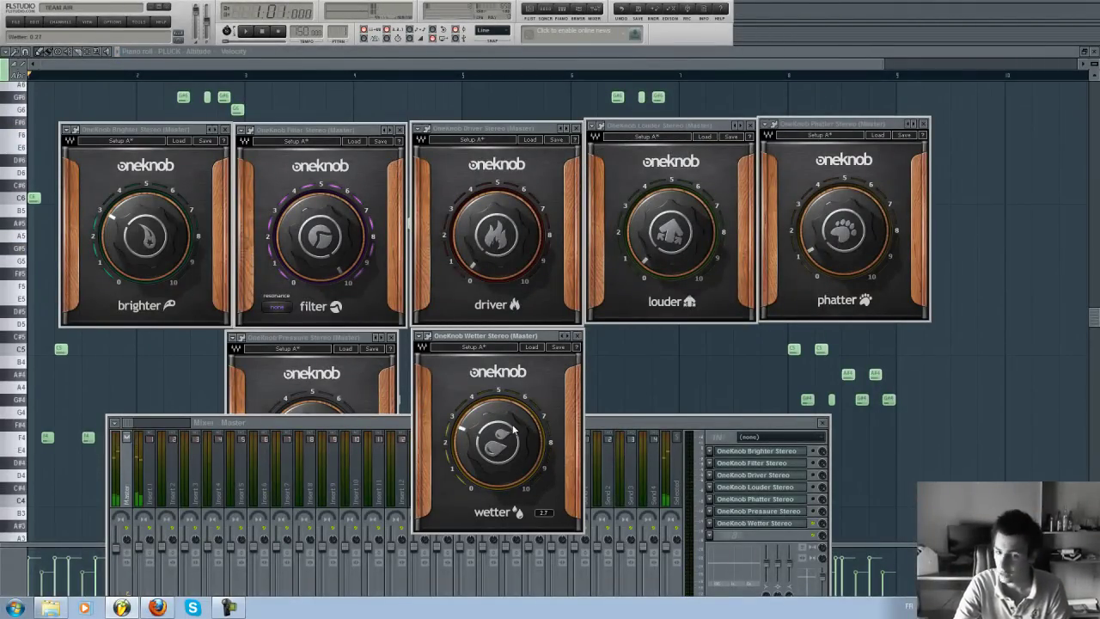
- Lower OneKnob Wetter to 2.4, move the mixer aside and close it to uncover the effect windows
{"action": "mouse_move", "coordinate": [532, 436]}
{"action": "scroll", "coordinate": [532, 435], "scroll_direction": "down", "scroll_amount": 3}
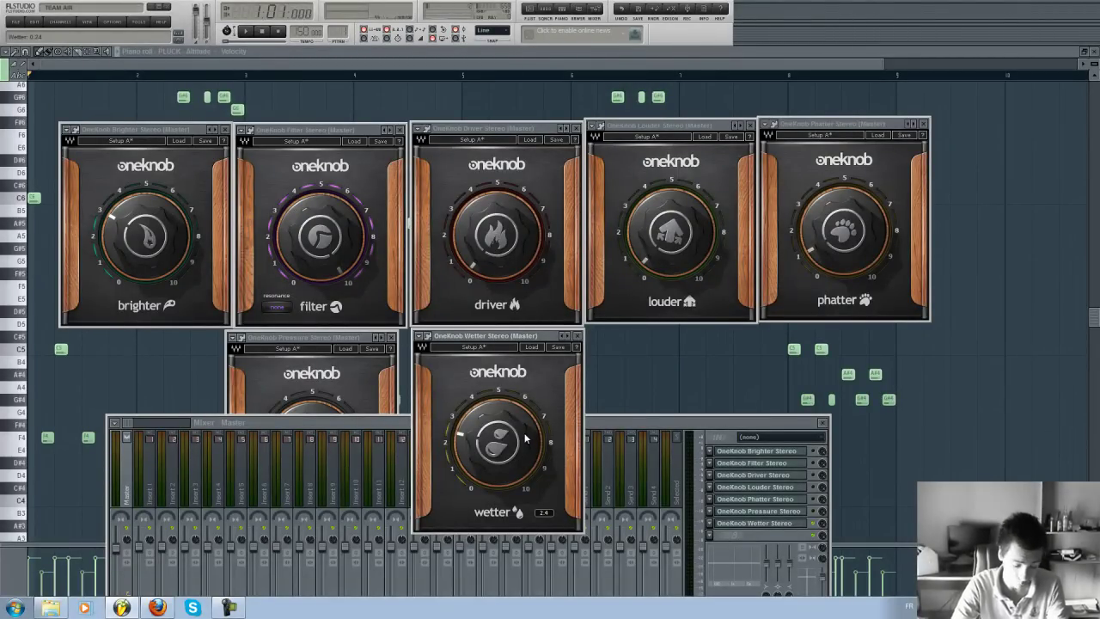
{"action": "left_click_drag", "start_coordinate": [773, 422], "coordinate": [865, 400]}
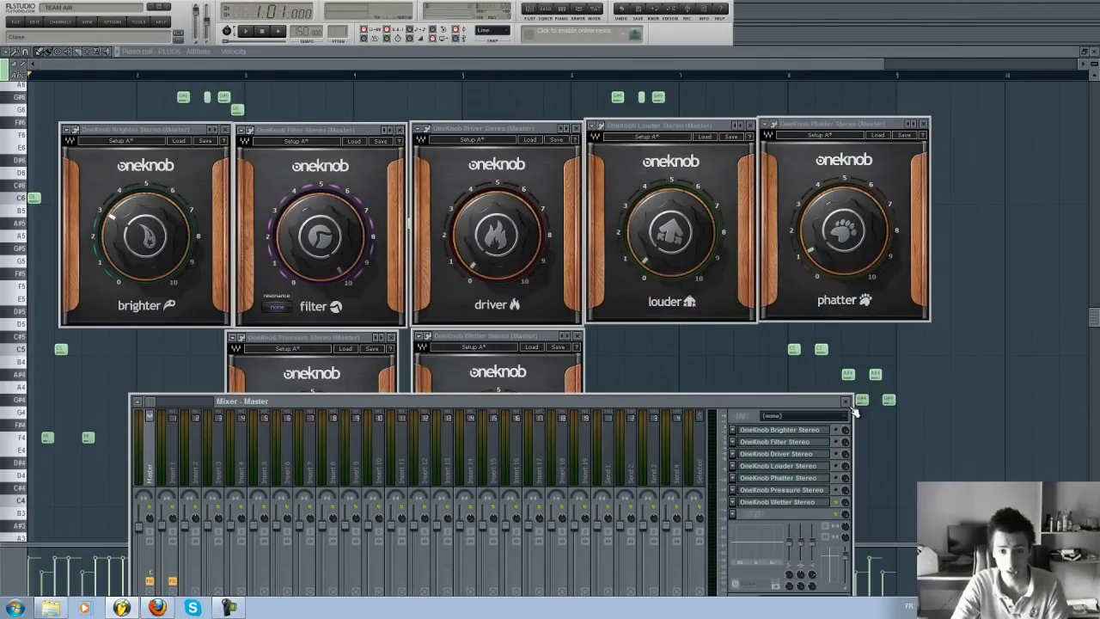
{"action": "left_click_drag", "start_coordinate": [854, 412], "coordinate": [983, 376]}
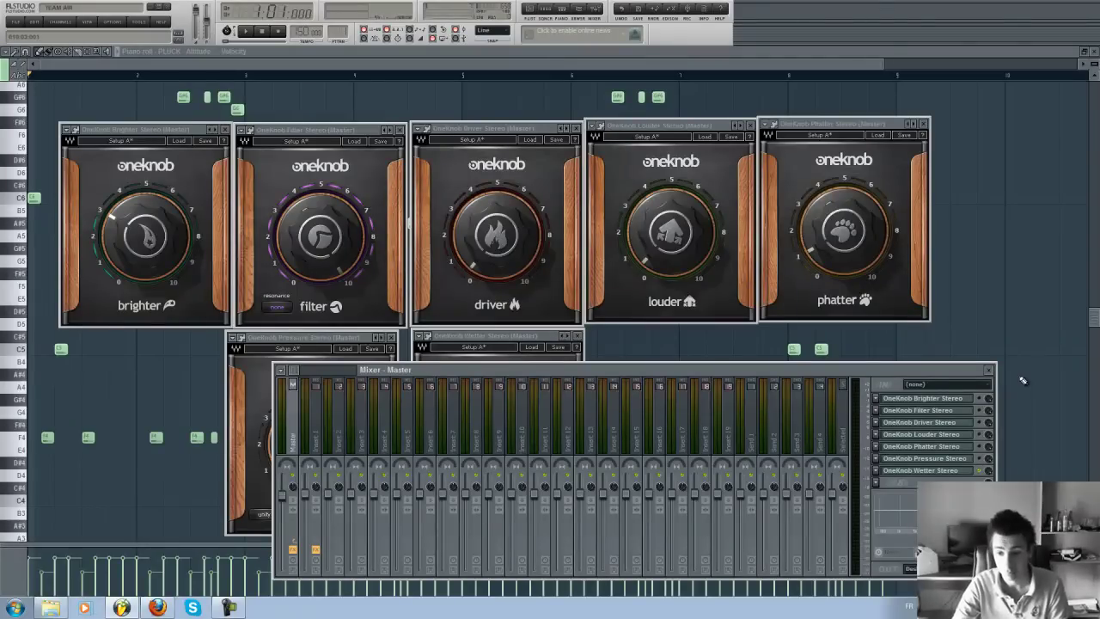
{"action": "left_click", "coordinate": [991, 371]}
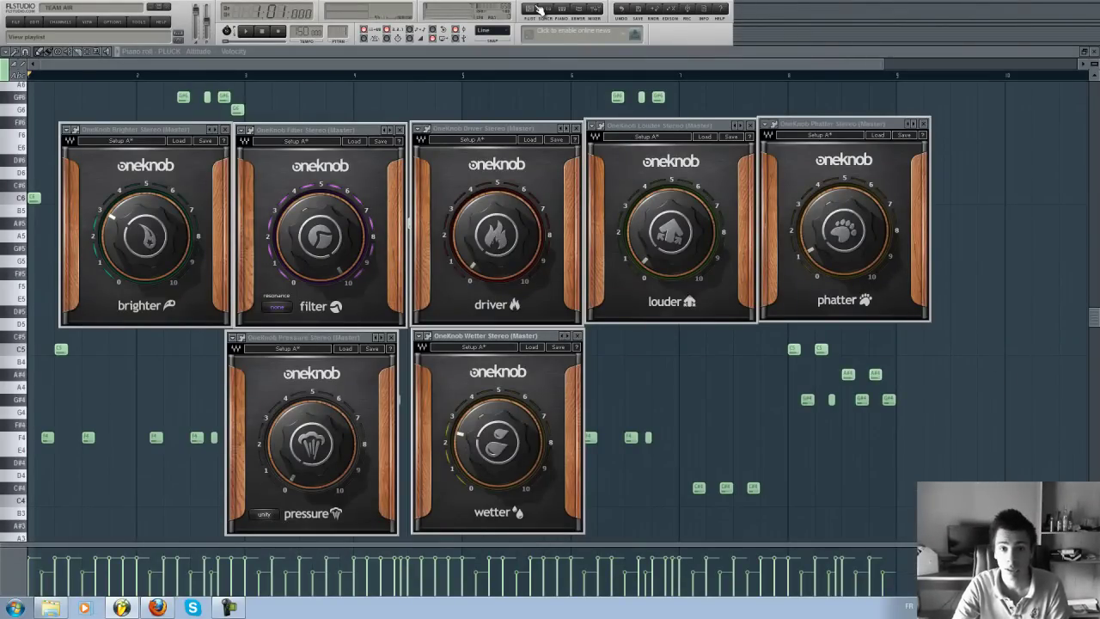
- Toggle the playlist and hide the piano roll behind the OneKnob windows
{"action": "left_click", "coordinate": [533, 10]}
{"action": "left_click", "coordinate": [533, 10]}
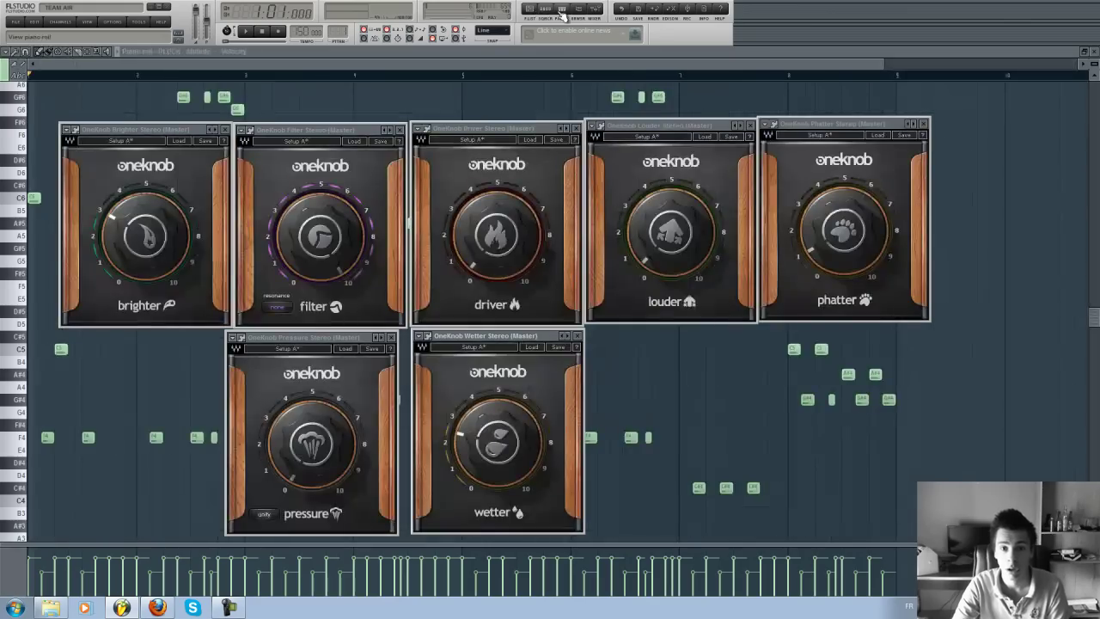
{"action": "left_click", "coordinate": [562, 10]}
{"action": "left_click", "coordinate": [561, 10]}
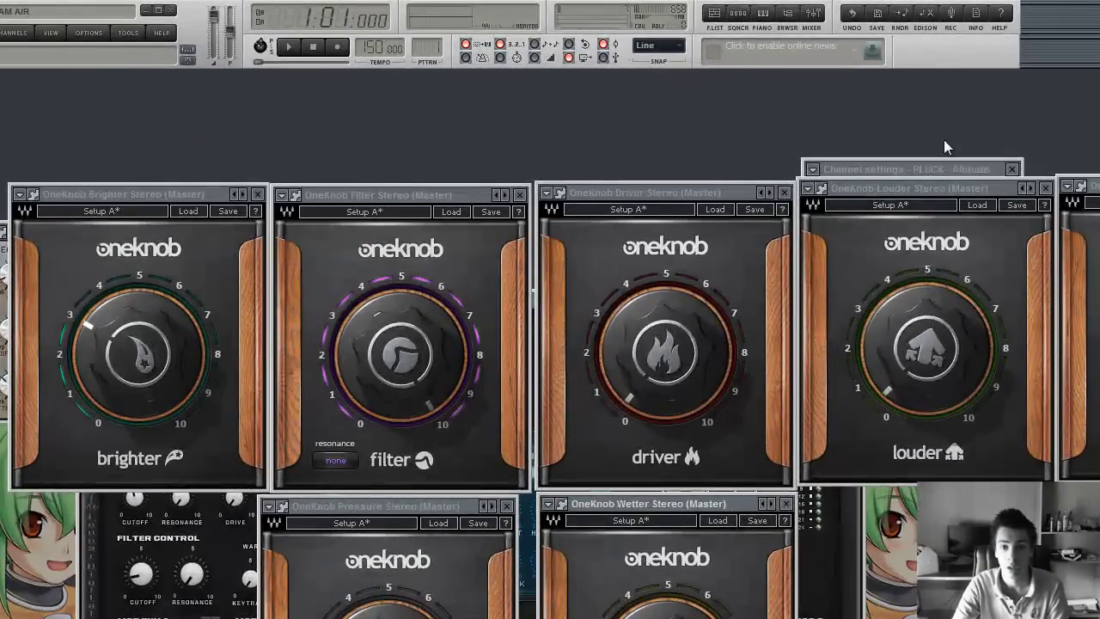
- Close the PLUCK channel's settings window and its Sylenth1 window so only the effect windows stay open
{"action": "left_click", "coordinate": [994, 168]}
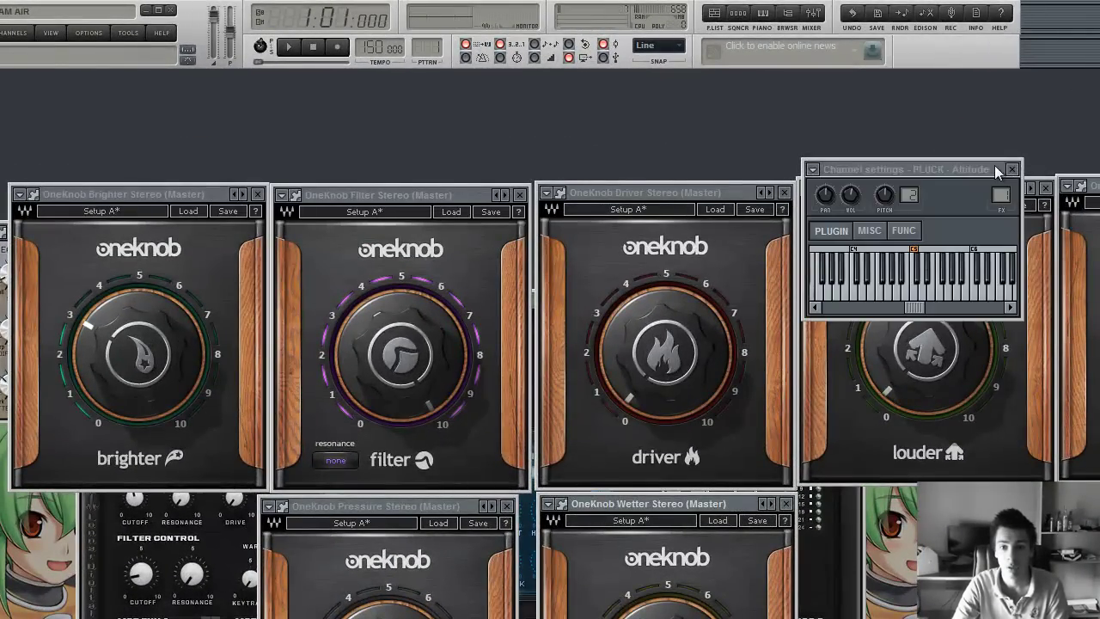
{"action": "left_click", "coordinate": [1012, 169]}
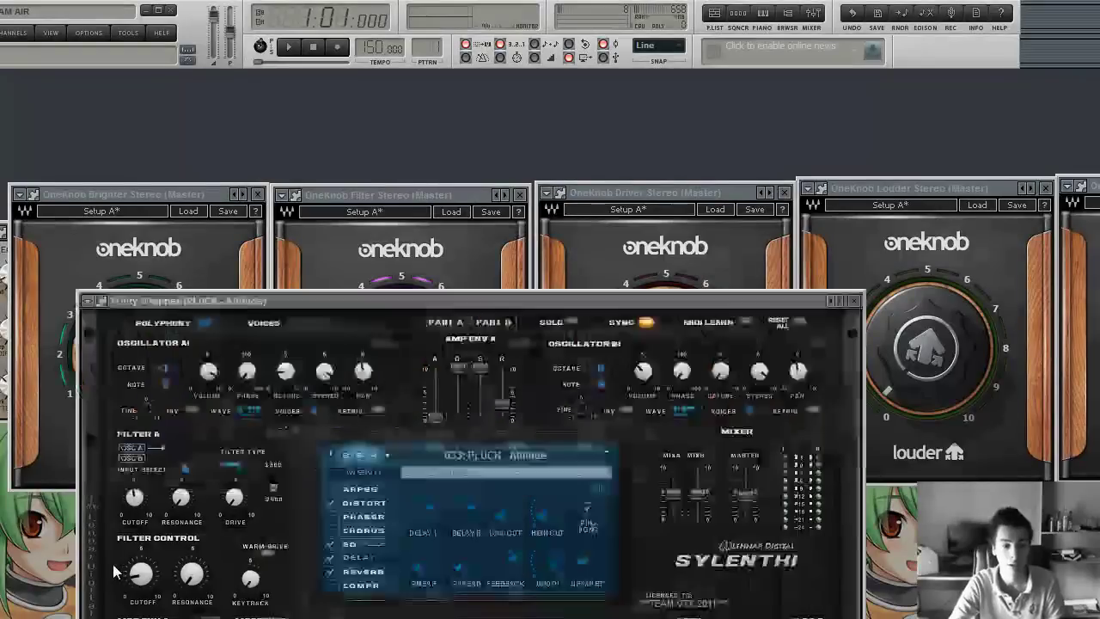
{"action": "left_click", "coordinate": [854, 301]}
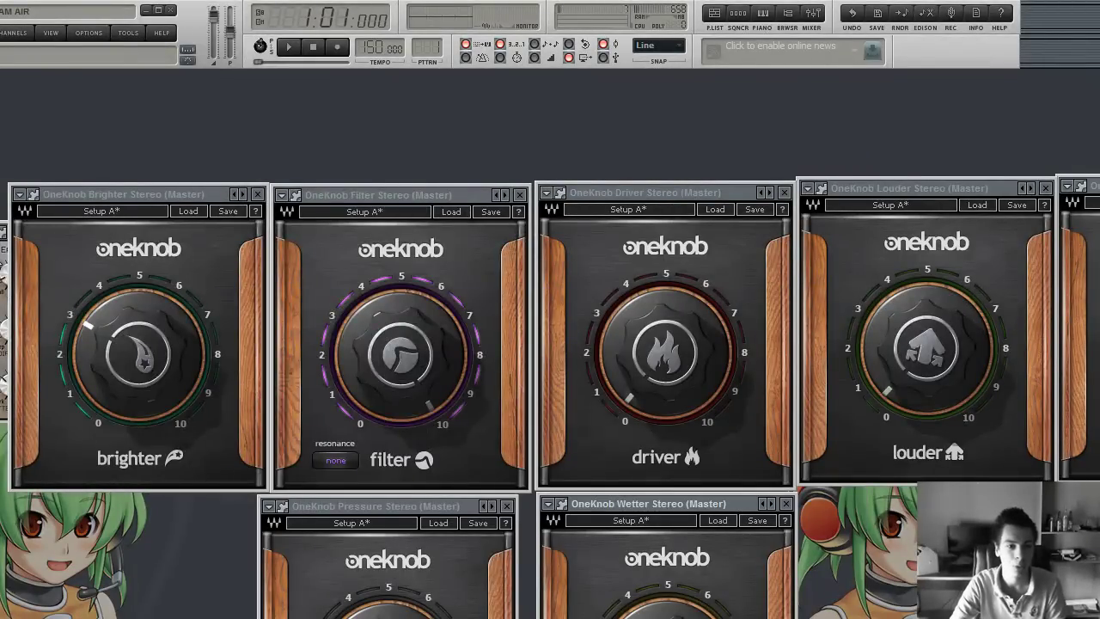
- Move the OneKnob Pressure window against OneKnob Wetter and nudge the Wetter window slightly lower to align them
{"action": "left_click", "coordinate": [517, 232]}
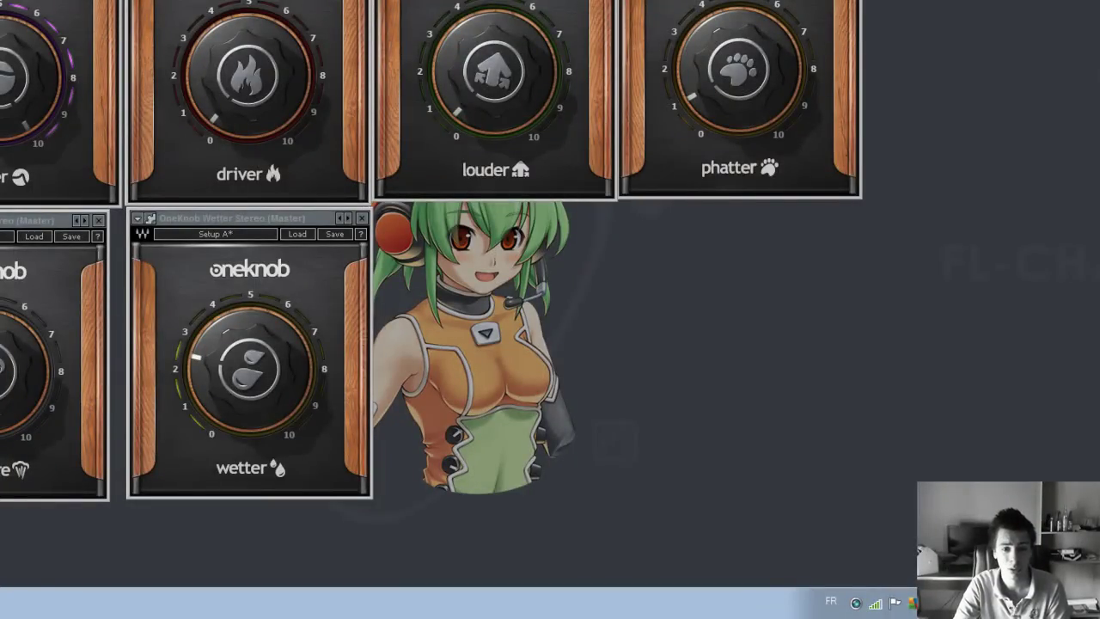
{"action": "left_click_drag", "start_coordinate": [62, 221], "coordinate": [75, 221]}
{"action": "left_click_drag", "start_coordinate": [163, 220], "coordinate": [163, 222]}
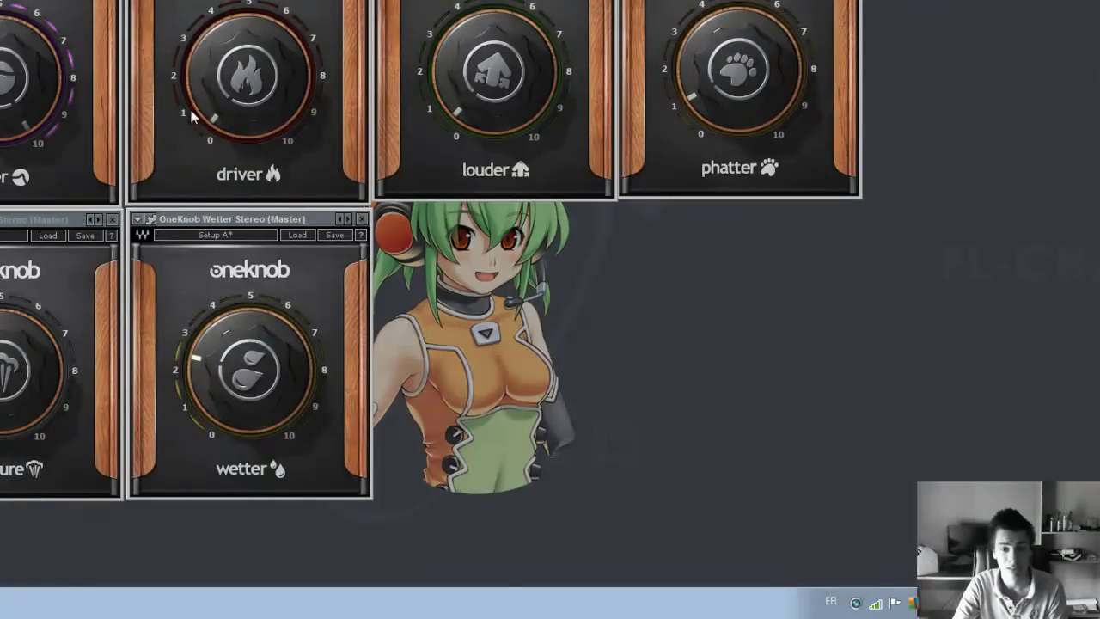